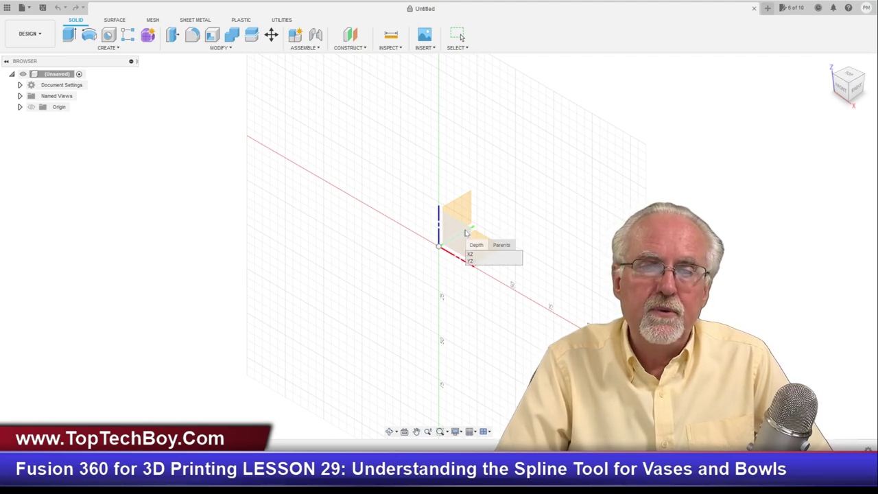
Start a new sketch on the XZ plane
left_click(468, 231)
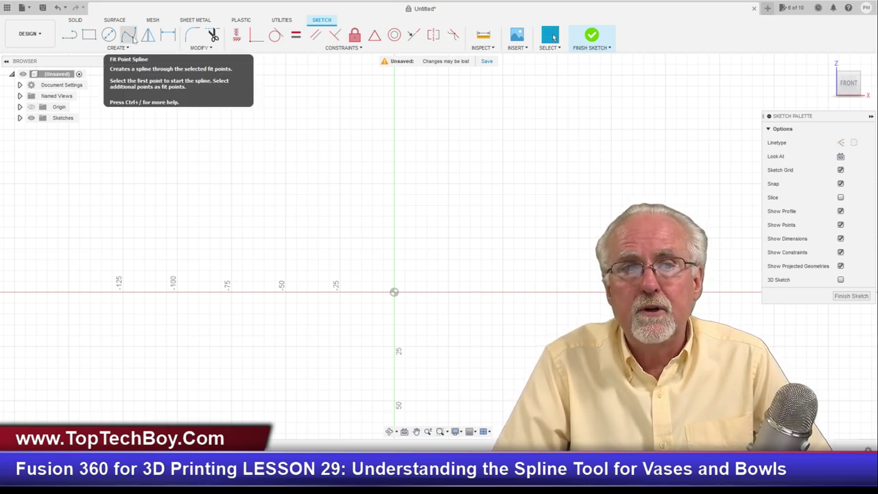
left_click(128, 49)
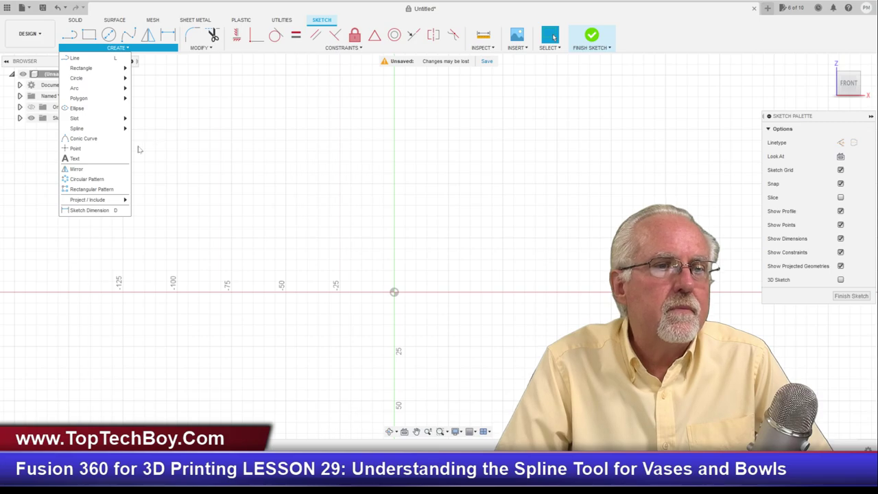
left_click(197, 162)
left_click(128, 48)
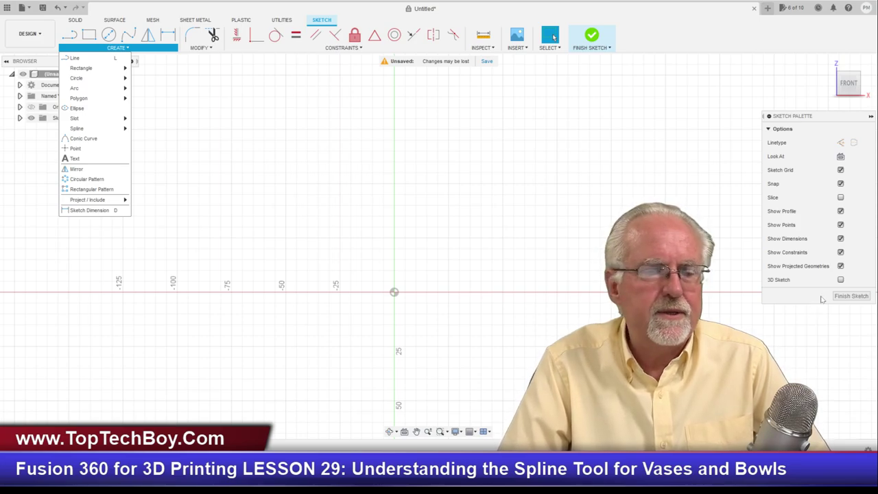
key("Escape")
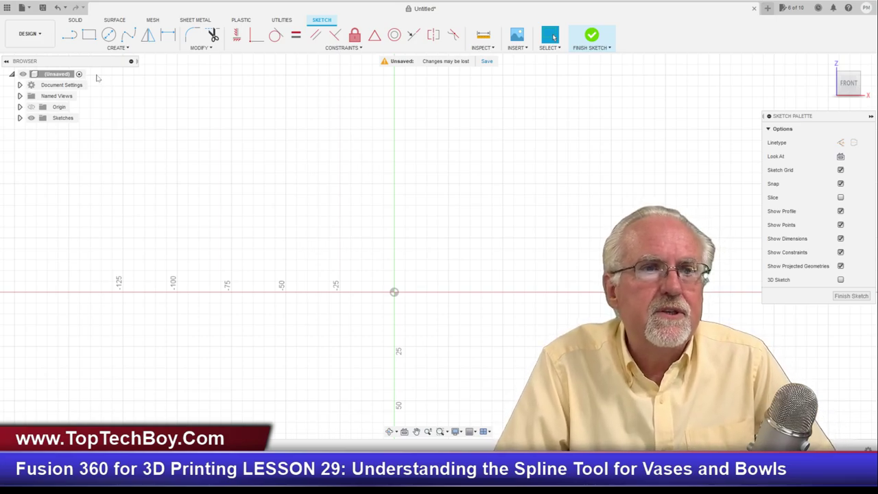
Draw a 50 mm horizontal line from the origin along the positive X axis
left_click(70, 38)
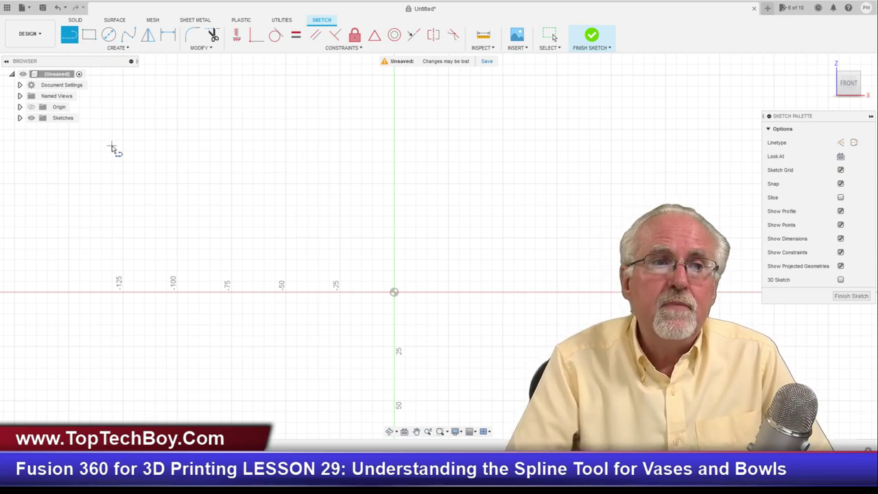
left_click(393, 293)
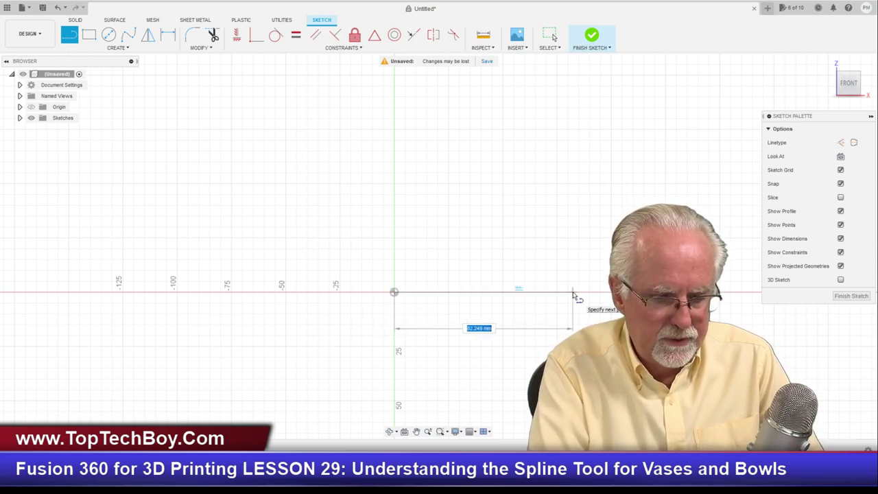
type("50")
key("Return")
key("Escape")
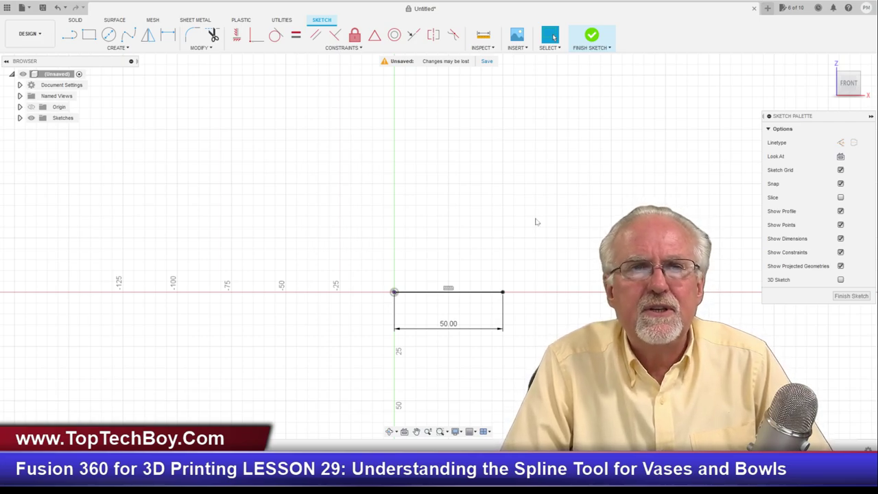
Draw a 60 mm vertical construction line upward from the origin
left_click(69, 34)
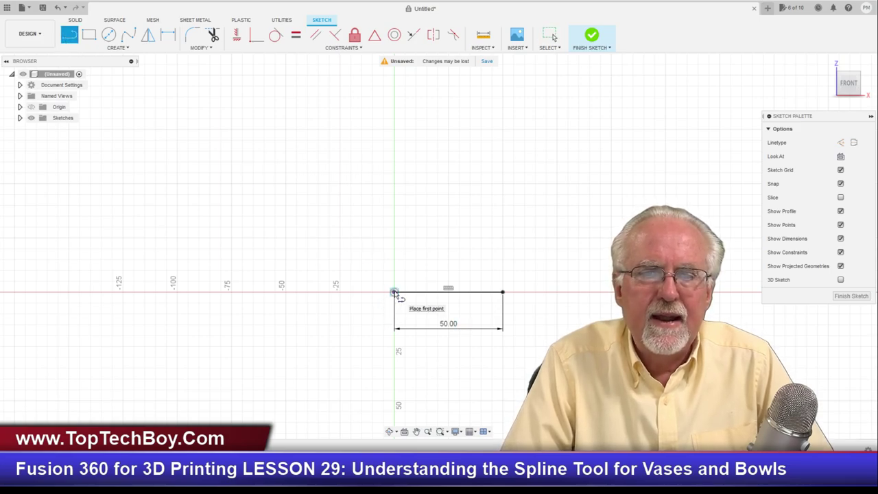
left_click(842, 141)
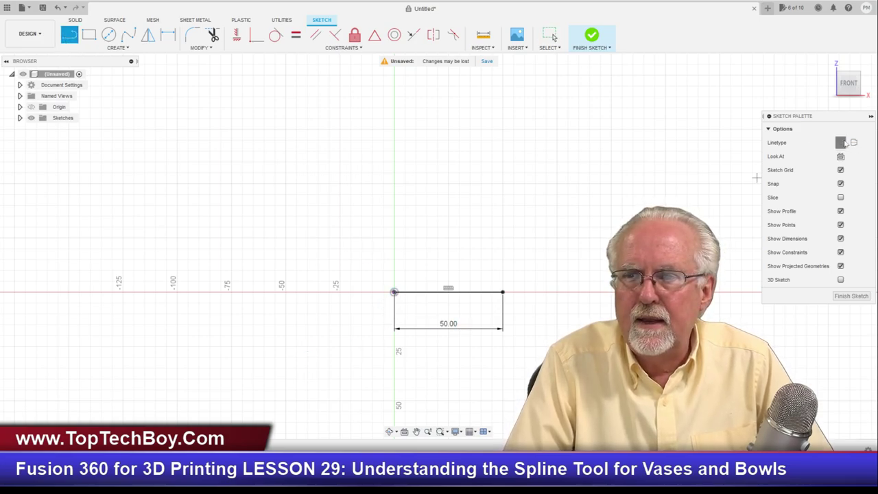
left_click(394, 292)
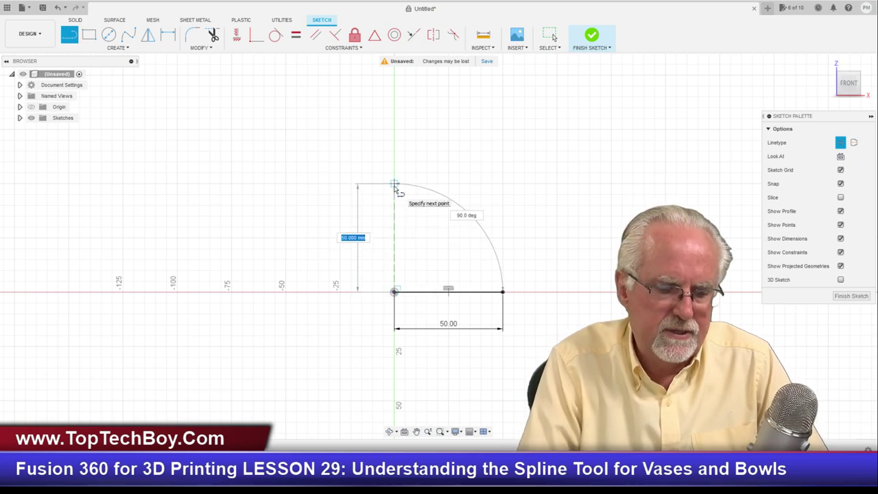
type("60")
key("Tab")
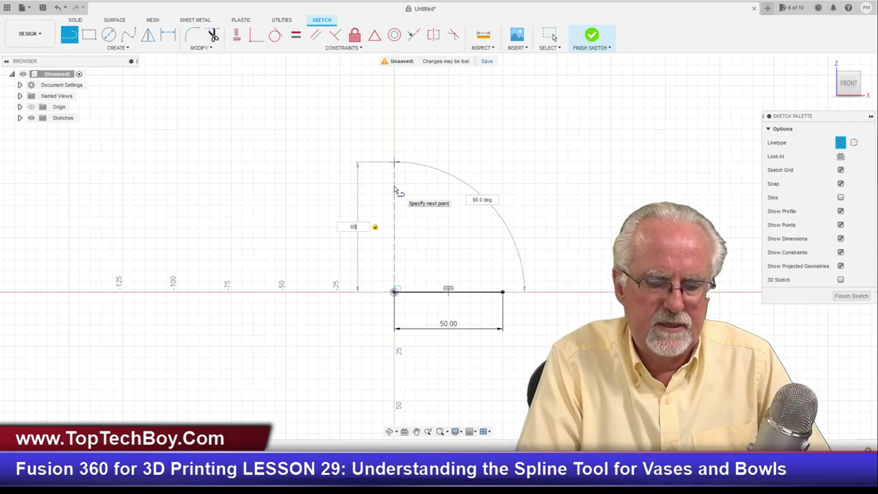
key("Return")
key("Escape")
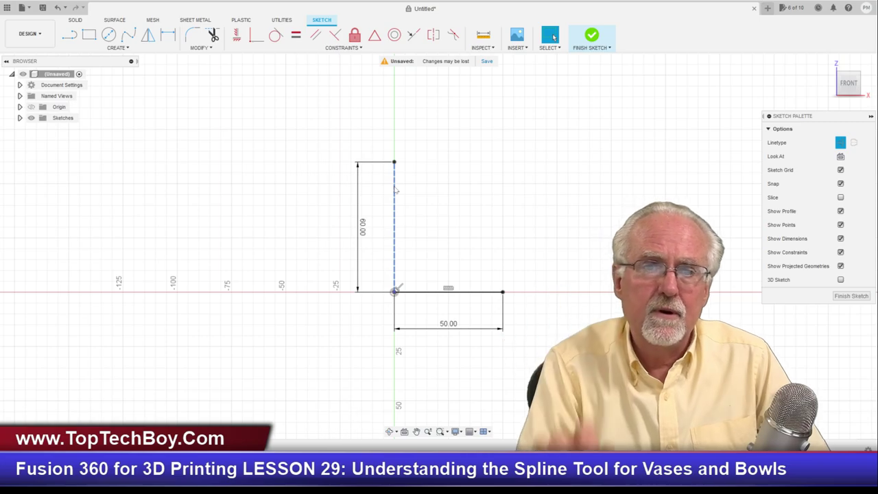
Draw a 50 mm horizontal construction line from the upper end of the vertical construction line, parallel to the base line
left_click(70, 35)
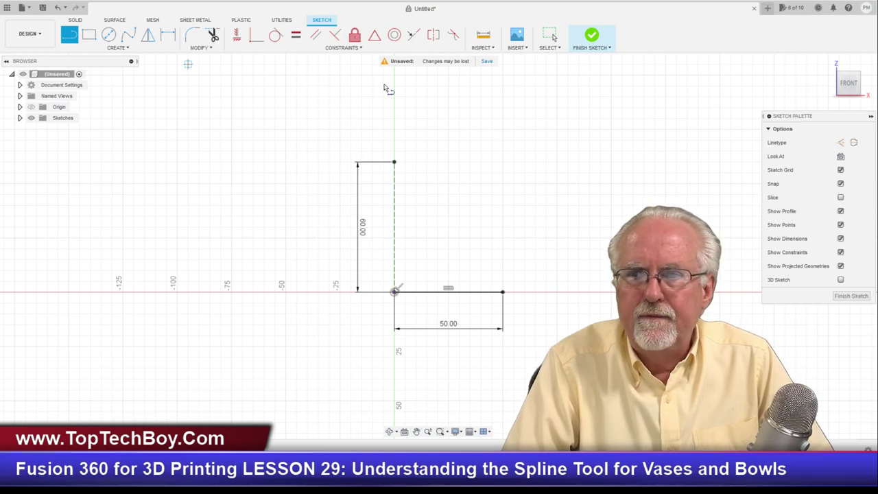
left_click(840, 144)
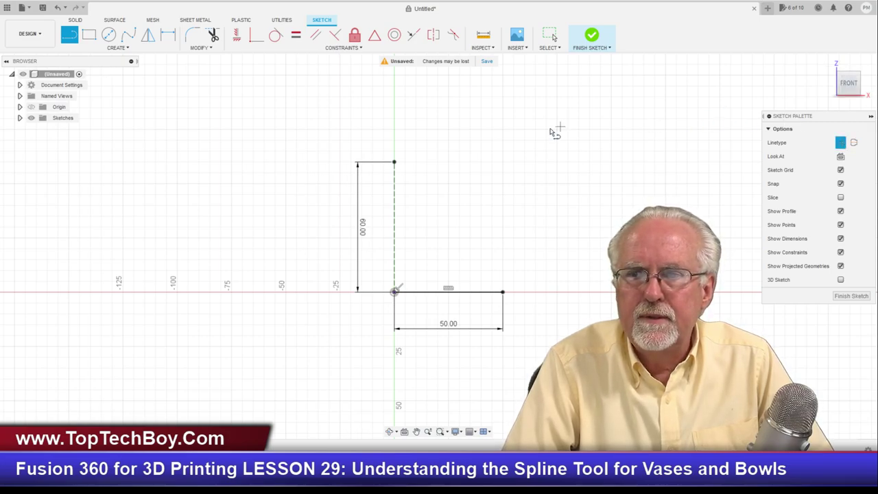
left_click(394, 163)
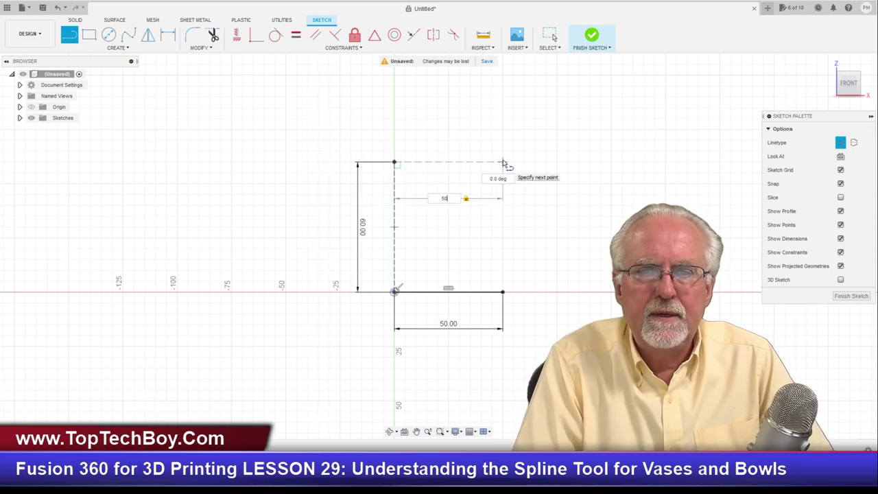
key("Return")
key("Escape")
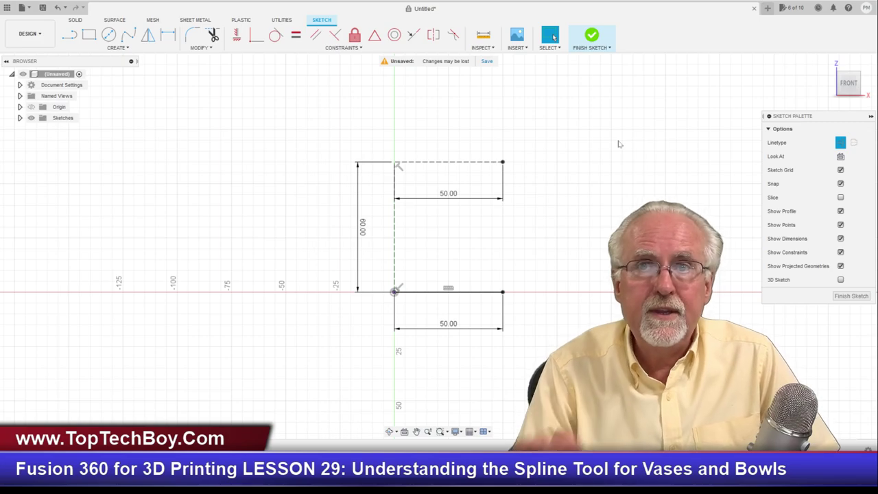
Draw a wavy seven-point fit point spline across the sketch, passing above the dimensioned lines
left_click(129, 35)
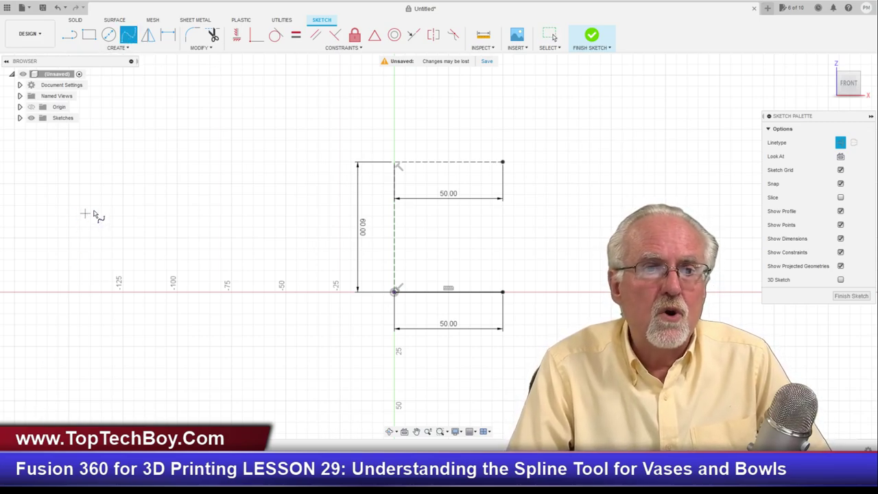
left_click(101, 204)
left_click(232, 156)
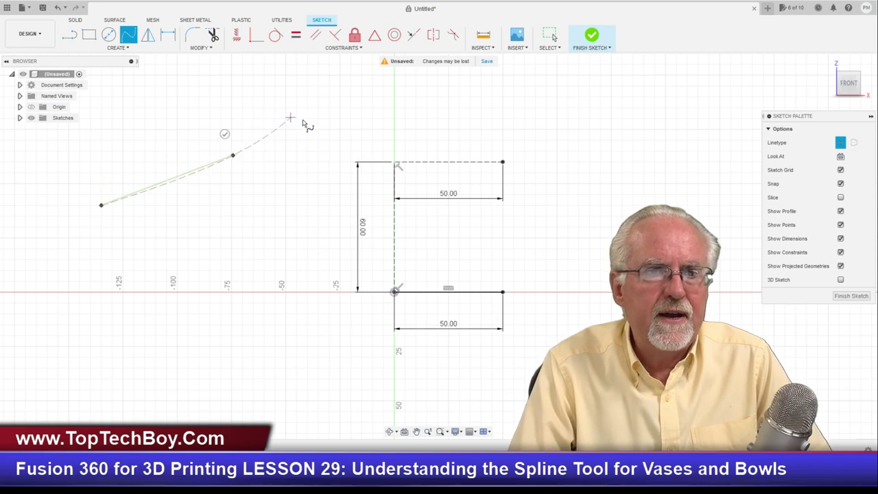
left_click(313, 174)
left_click(357, 118)
left_click(513, 96)
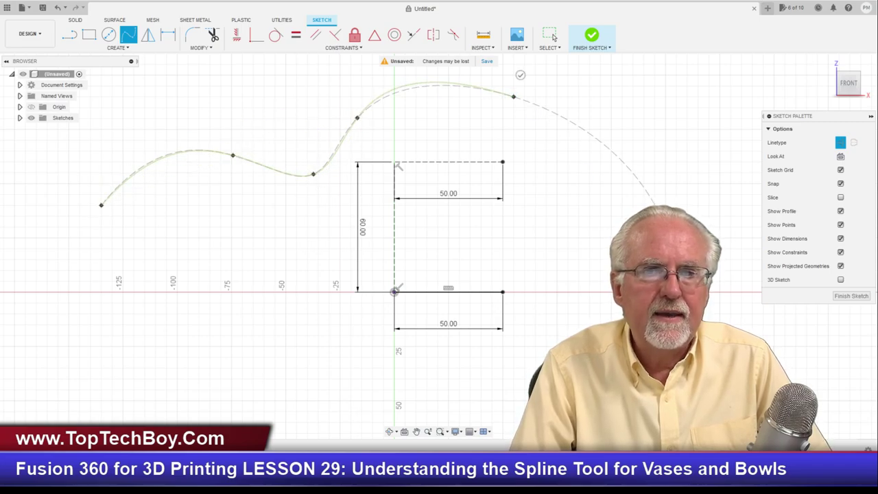
left_click(734, 198)
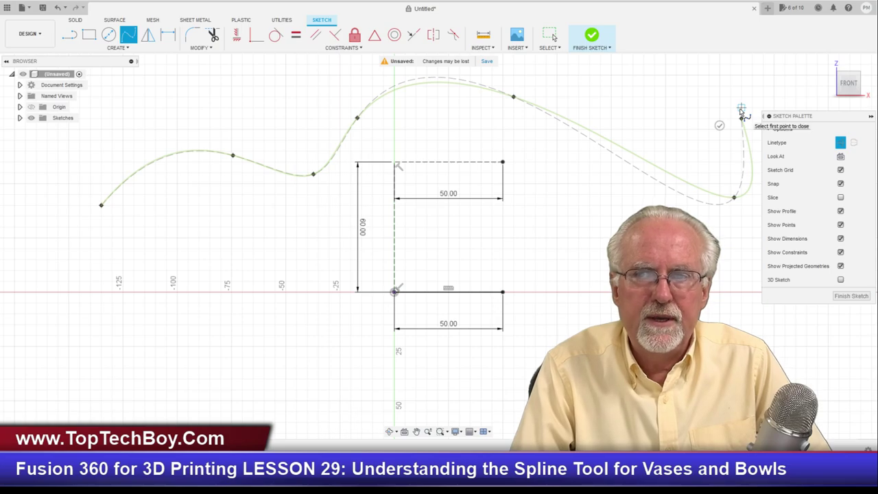
left_click(742, 115)
left_click(719, 128)
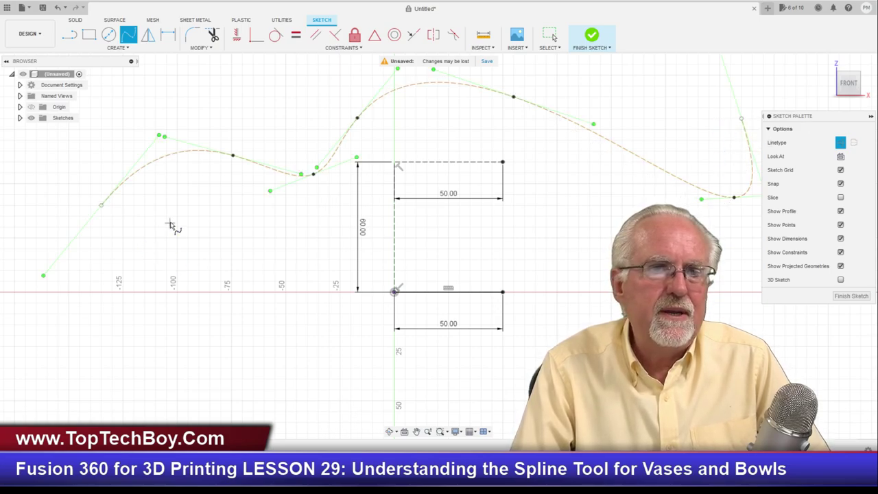
Raise the wavy spline's second fit point to about Z 80 mm and lower its third fit point slightly
left_click(551, 34)
mouse_move(234, 157)
left_mouse_down()
mouse_move(202, 147)
mouse_move(227, 126)
mouse_move(255, 156)
mouse_move(205, 145)
mouse_move(232, 118)
left_mouse_up()
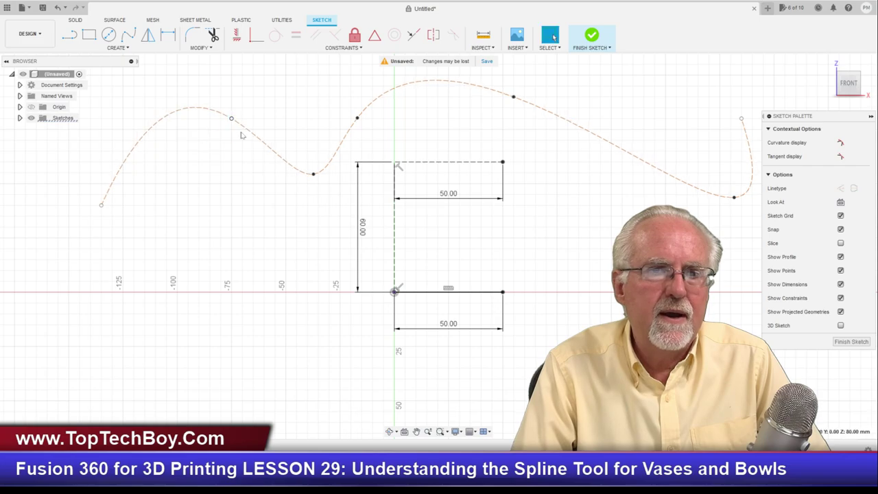
mouse_move(314, 173)
left_mouse_down()
mouse_move(309, 143)
mouse_move(310, 187)
left_mouse_up()
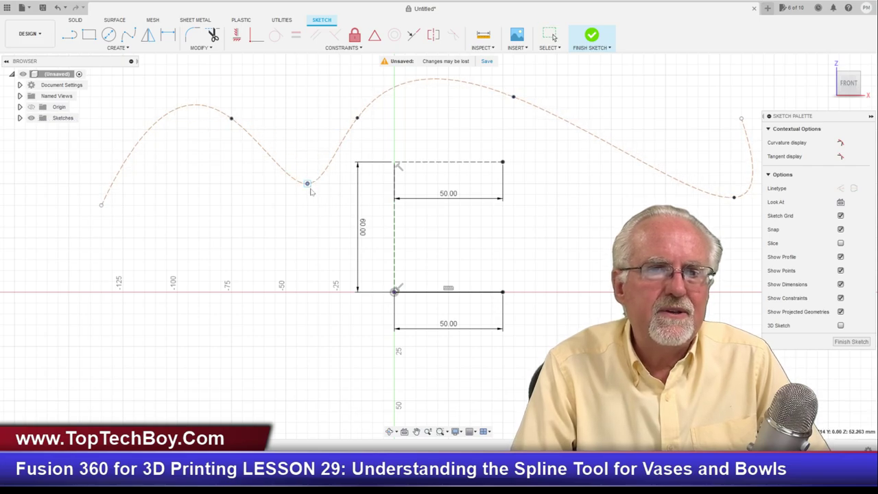
Reshape the wavy spline by rotating the tangent handles at its second and fourth fit points until they are parallel
left_click(232, 118)
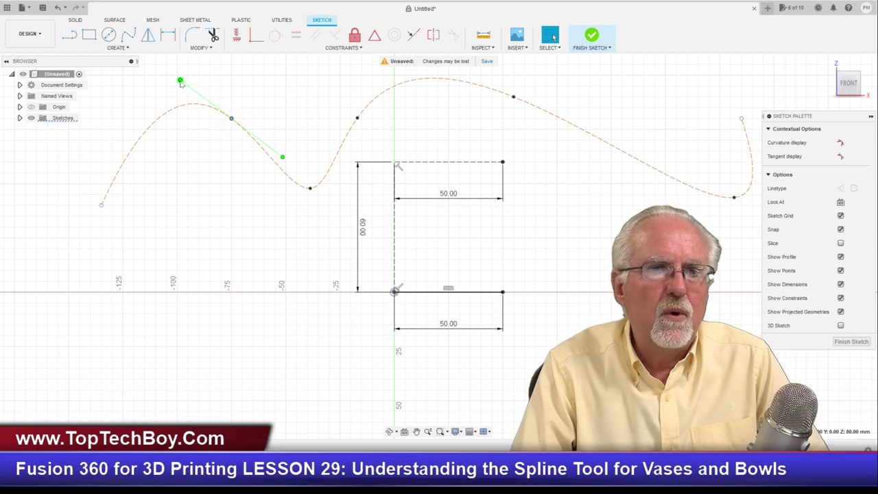
left_click_drag(181, 82, 199, 86)
left_click_drag(266, 154, 293, 124)
left_click(357, 119)
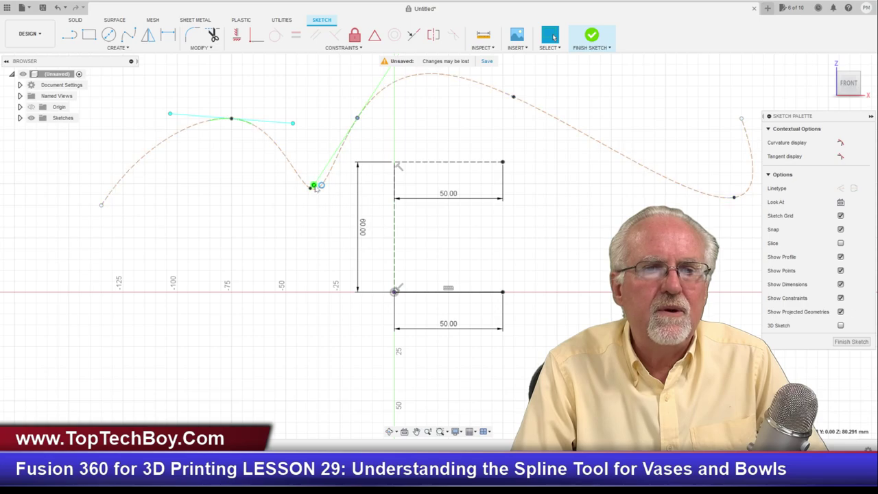
left_click_drag(316, 188, 450, 86)
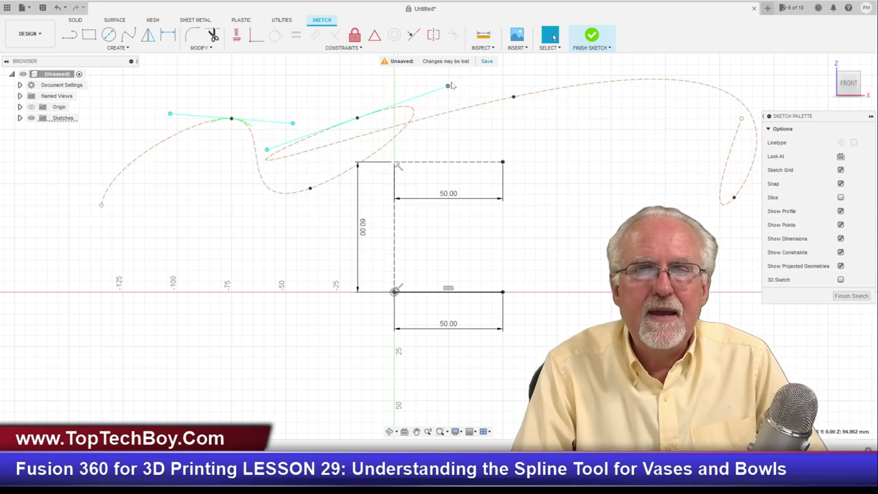
left_click(513, 101)
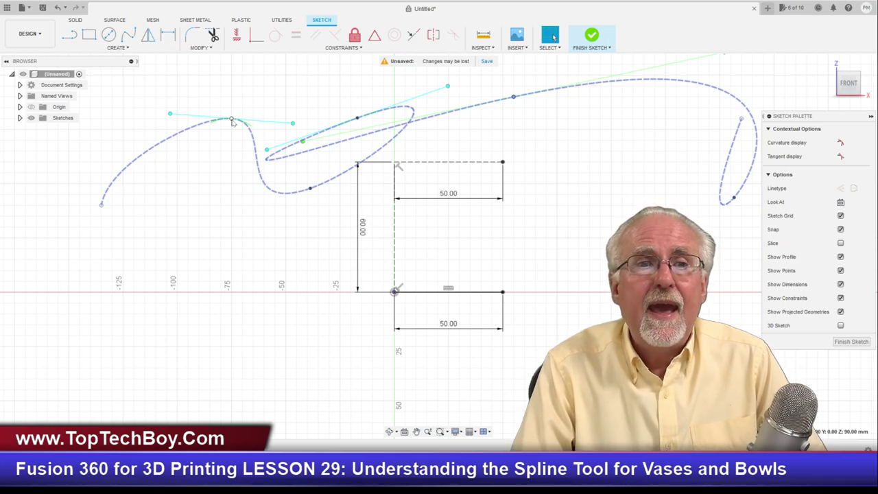
mouse_move(265, 122)
left_mouse_down()
mouse_move(268, 110)
mouse_move(267, 124)
mouse_move(292, 124)
mouse_move(297, 109)
mouse_move(289, 129)
mouse_move(290, 90)
mouse_move(280, 136)
mouse_move(252, 124)
mouse_move(357, 163)
mouse_move(281, 134)
mouse_move(266, 108)
left_mouse_up()
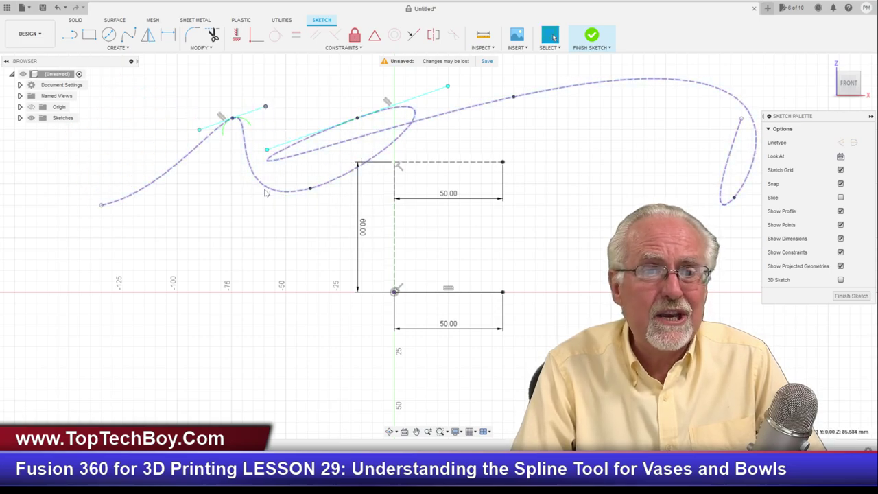
Delete the wavy seven-point spline
left_click(270, 192)
key("Delete")
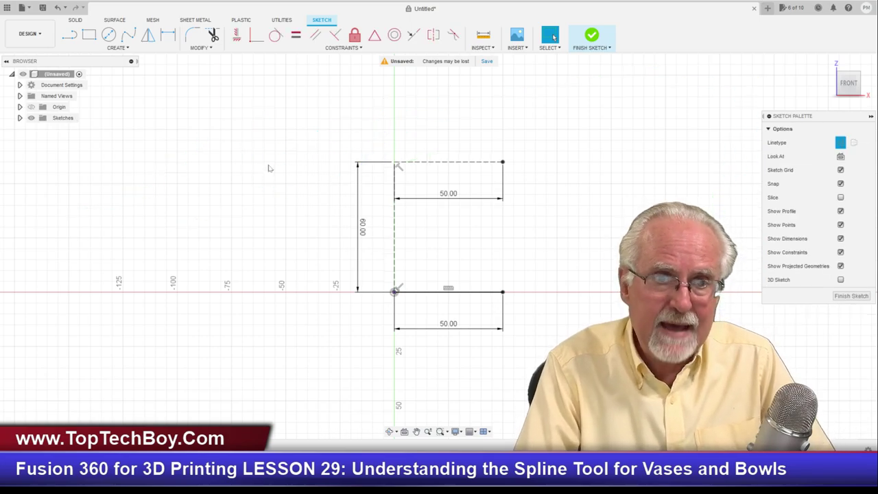
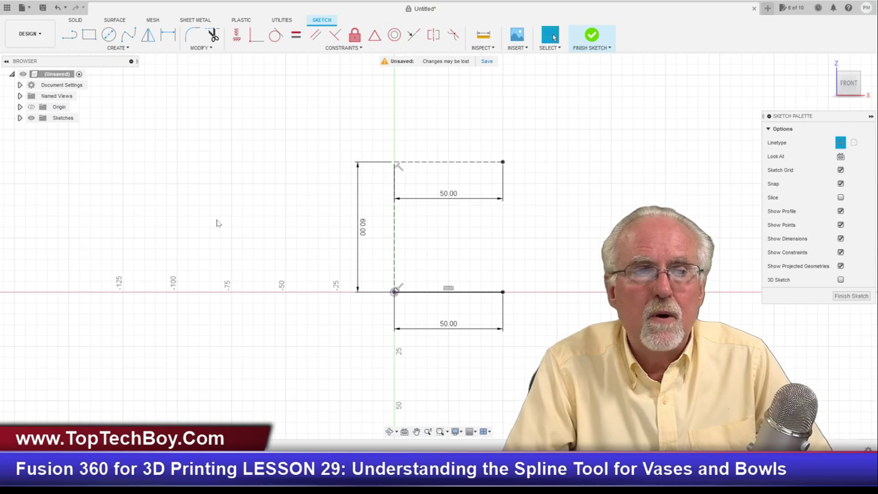
Draw a three-point fit point spline from the base line's free end, through an outward bulge, to the upper construction line's free end
left_click(129, 36)
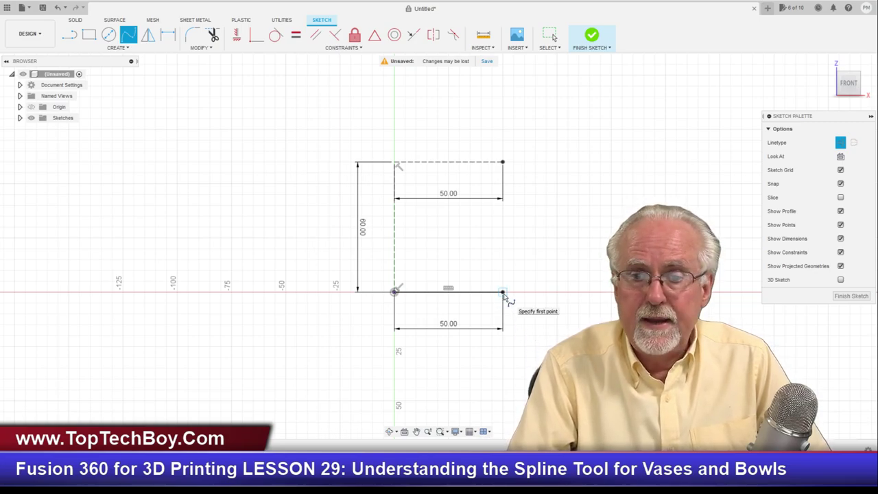
left_click(503, 293)
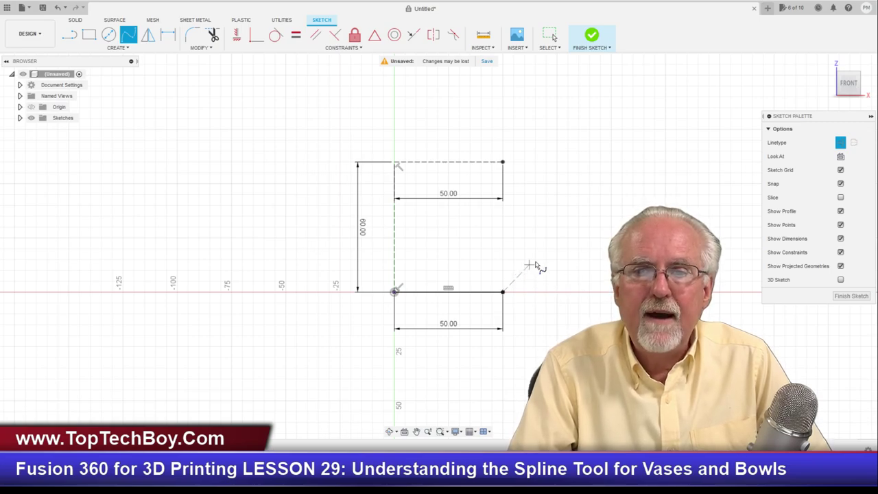
left_click(557, 217)
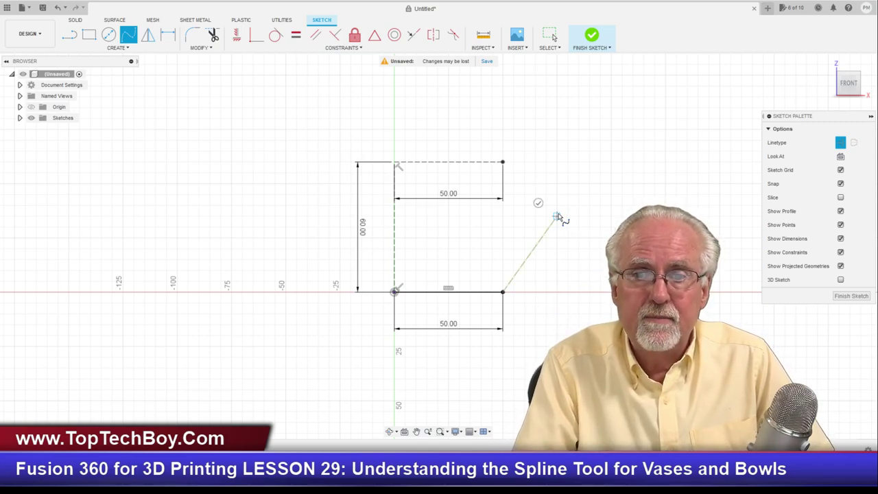
left_click(504, 163)
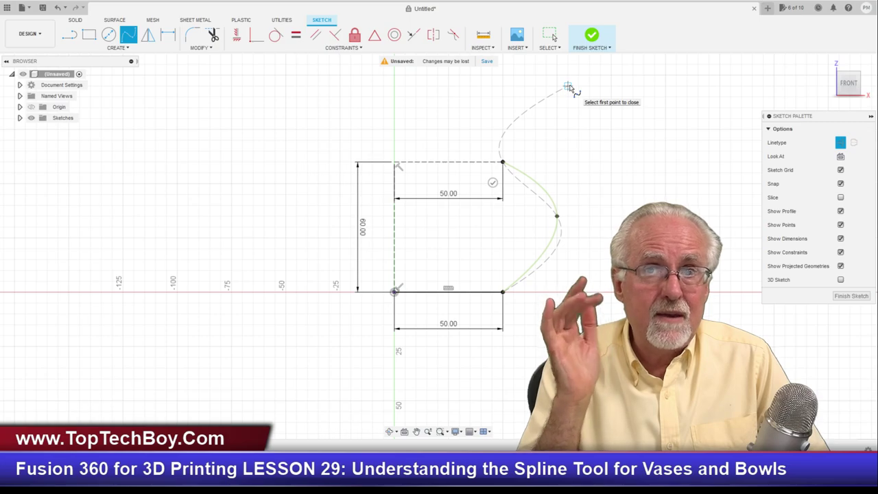
left_click(493, 182)
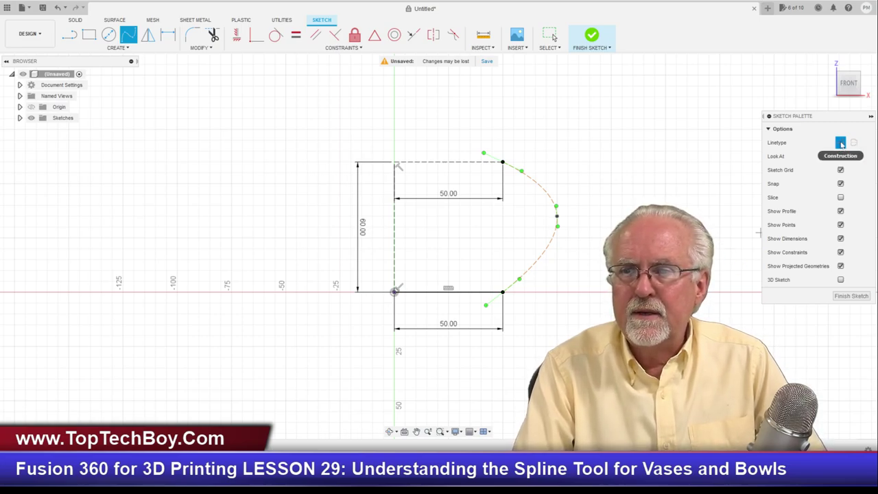
Convert the three-point spline from construction to normal linetype
left_click(551, 36)
left_click(552, 183)
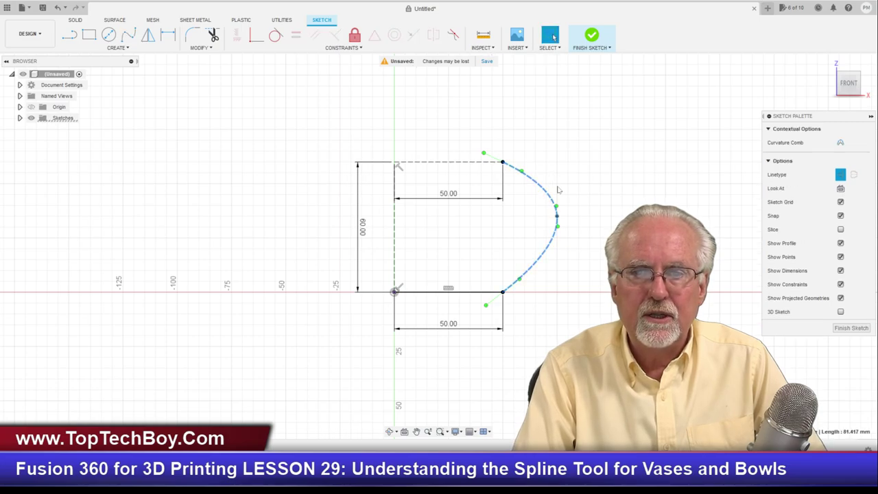
left_click(841, 174)
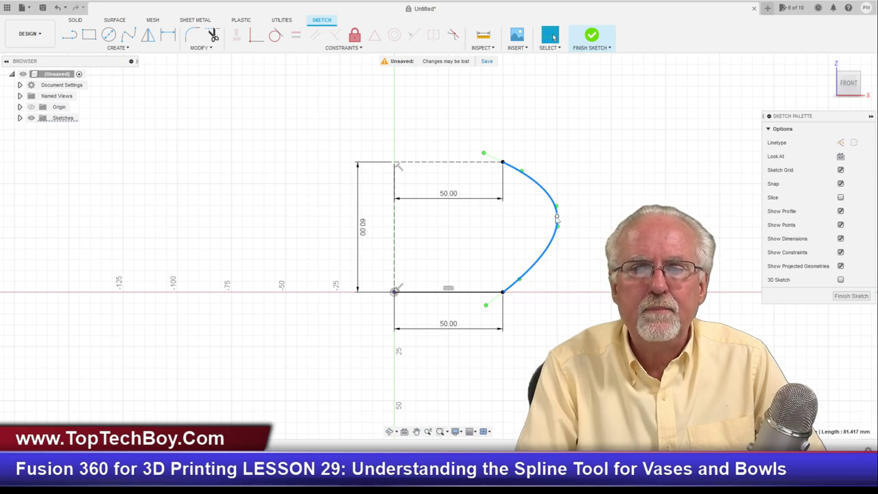
Reshape the spline by moving its middle fit point inward, then outward and up to about Z 45 mm
left_click_drag(556, 217, 535, 217)
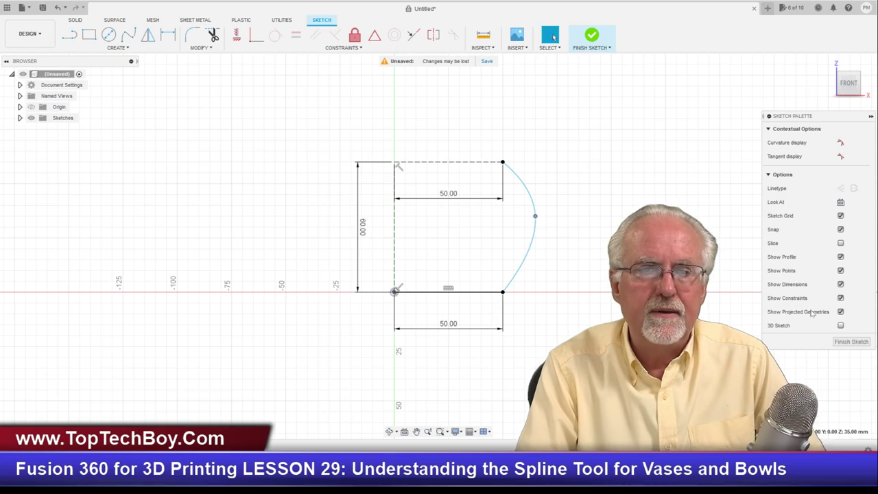
left_click_drag(536, 219, 557, 194)
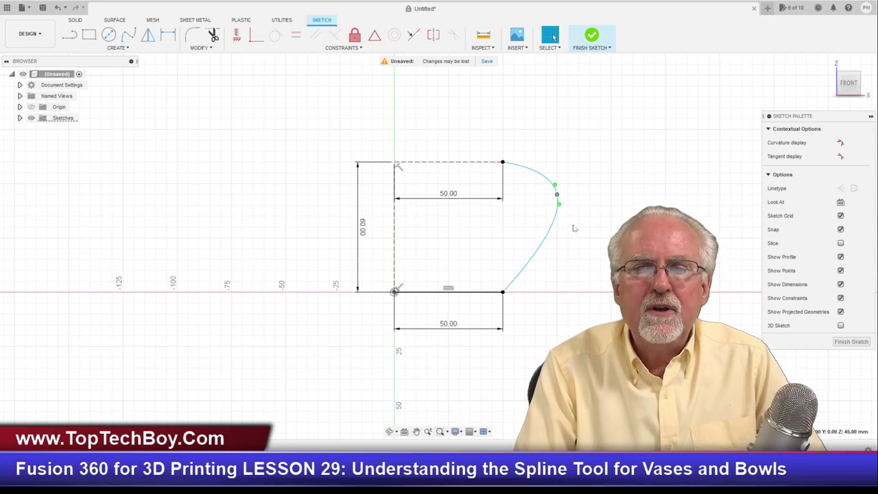
Try stretching the tangent handle at the spline's middle fit point, and undo that change
mouse_move(561, 207)
left_mouse_down()
mouse_move(570, 223)
mouse_move(550, 220)
mouse_move(560, 208)
mouse_move(585, 202)
mouse_move(635, 210)
mouse_move(578, 220)
mouse_move(551, 243)
mouse_move(584, 245)
mouse_move(568, 210)
mouse_move(563, 227)
left_mouse_up()
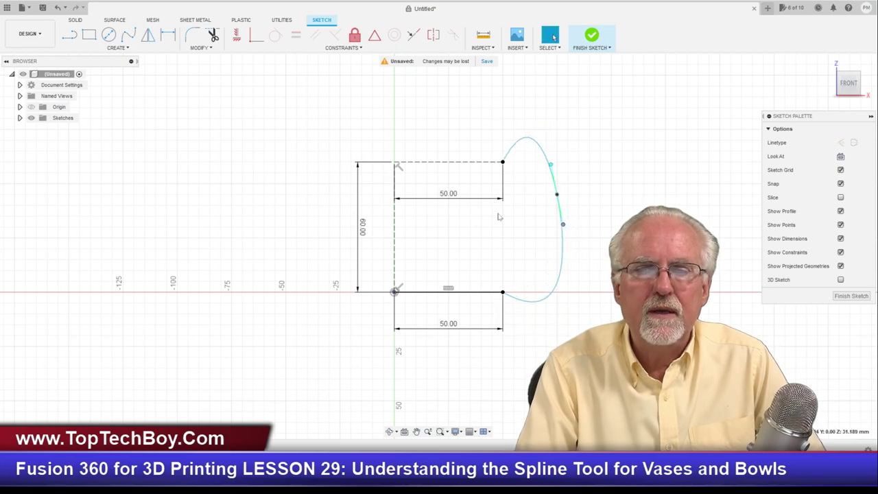
left_click(57, 8)
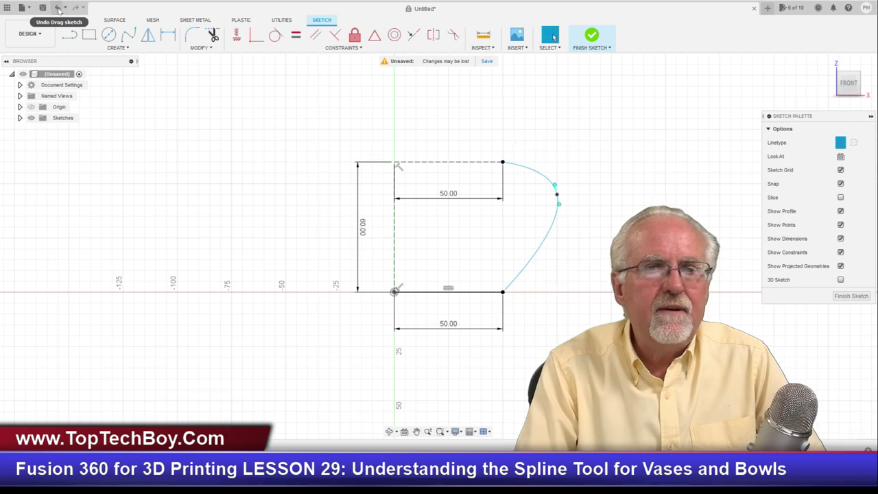
left_click(559, 199)
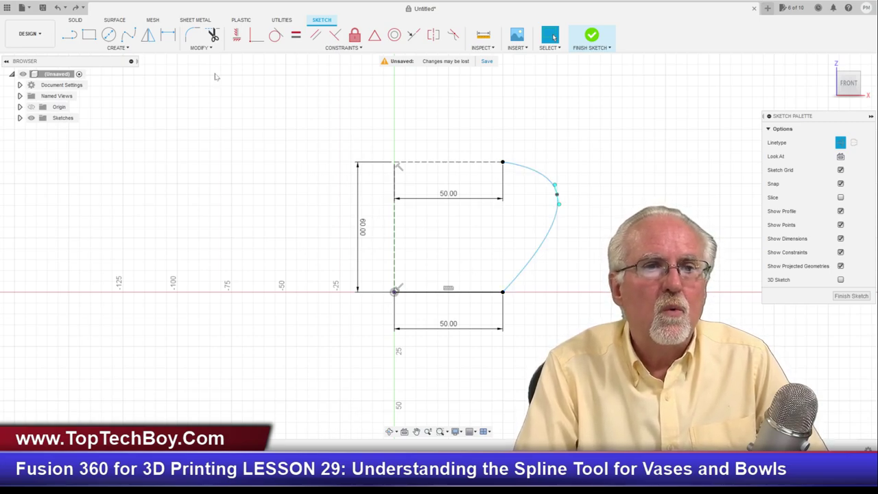
Offset the chained base line and spline 2 mm inward to form the wall thickness
left_click(127, 49)
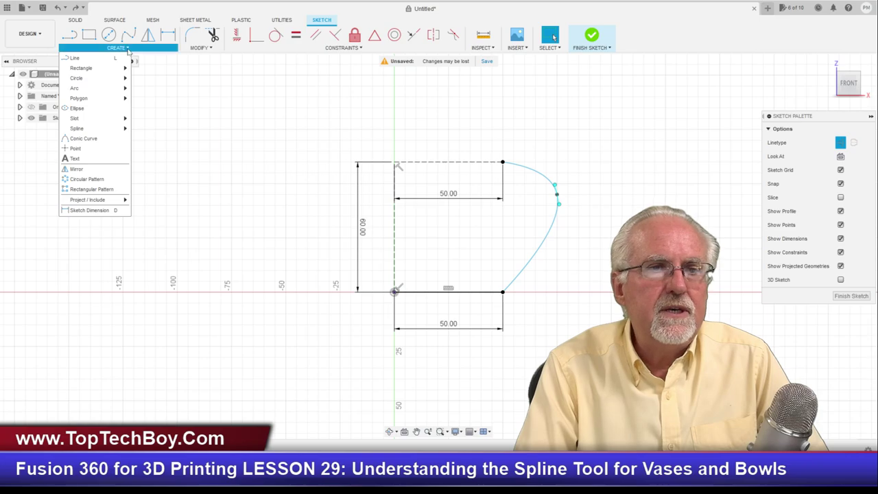
left_click(212, 49)
left_click(208, 118)
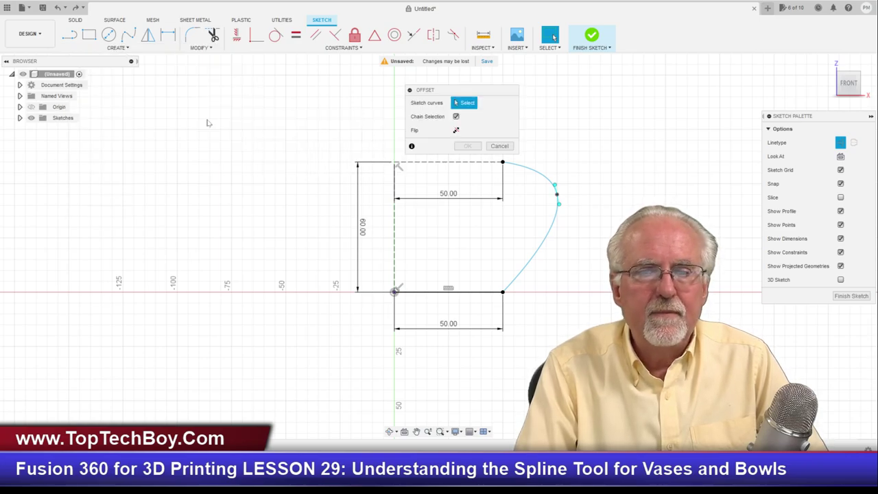
left_click(519, 279)
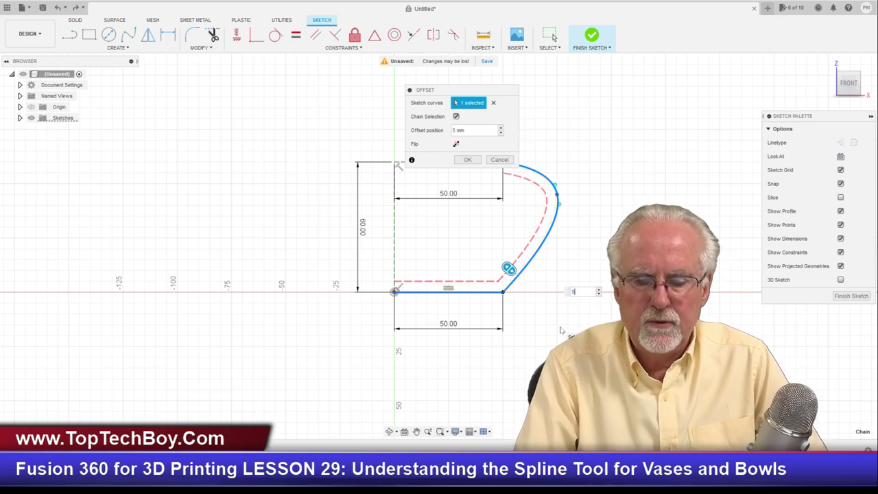
type("2")
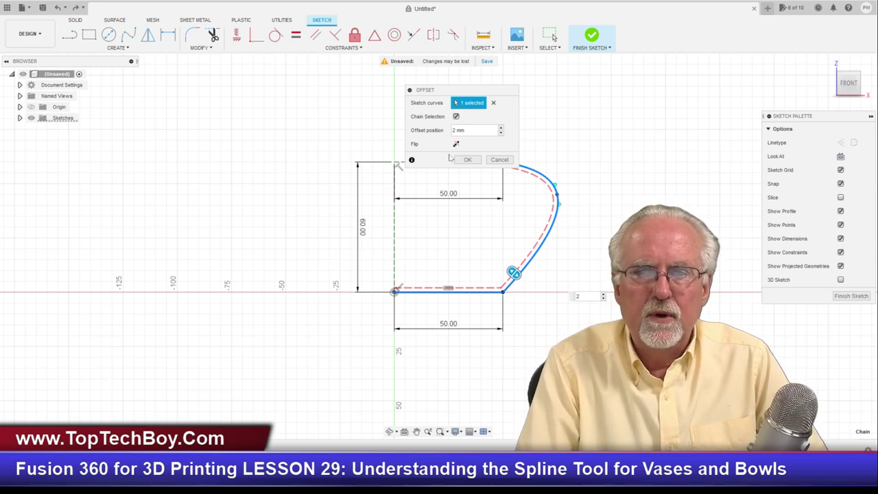
left_click(466, 160)
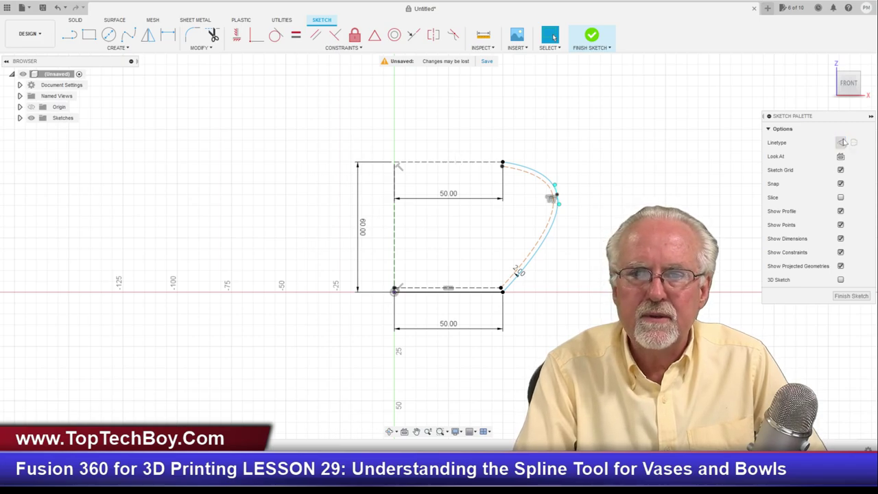
Convert the offset spline and the offset base line from construction to normal linetype
left_click(535, 239)
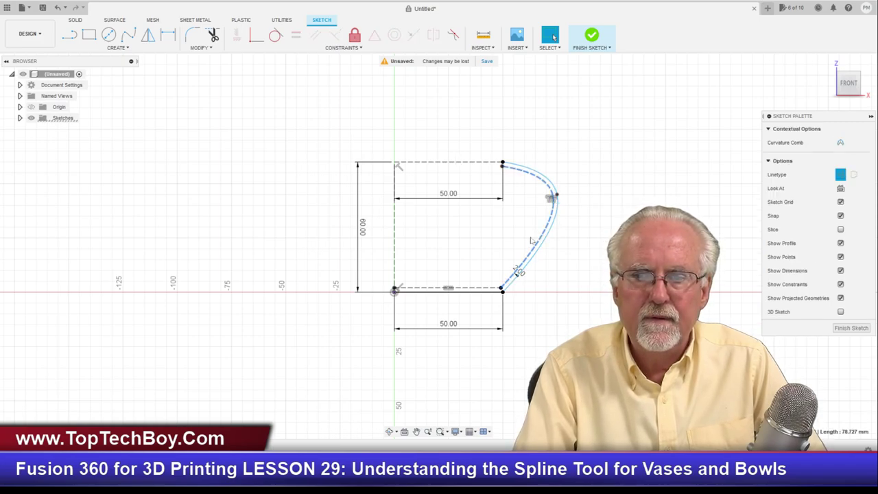
left_click(488, 289)
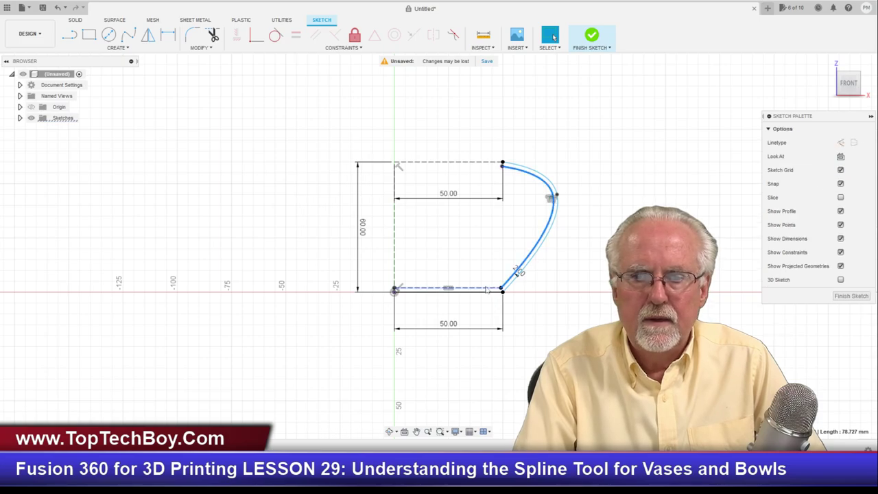
left_click(840, 143)
Close the base at the central axis with a vertical line from the offset line's end to the origin
scroll(404, 280, "up", 3)
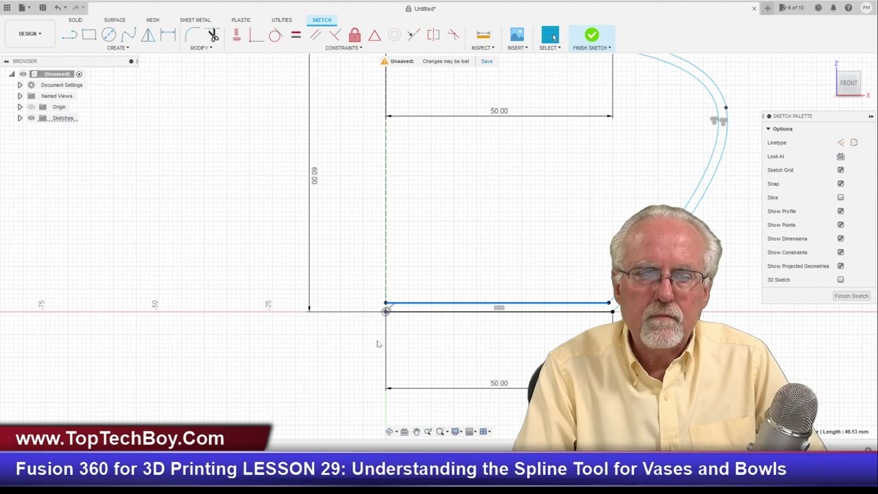
scroll(407, 343, "up", 5)
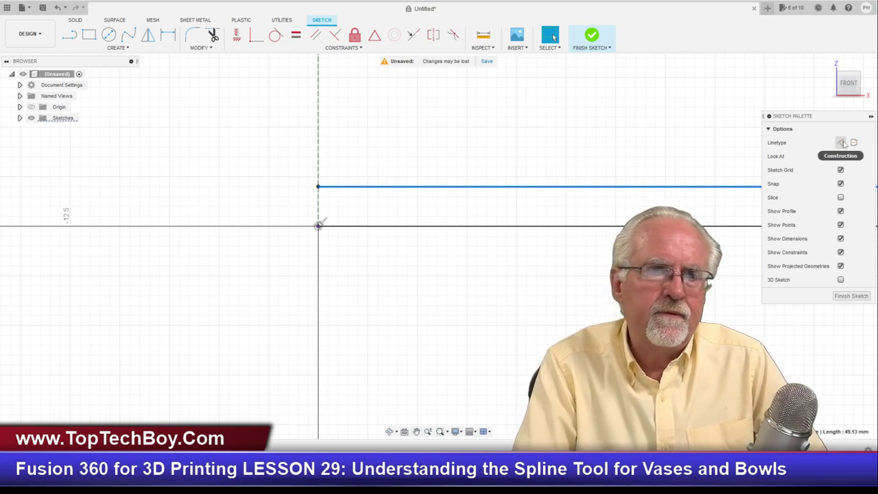
left_click(69, 34)
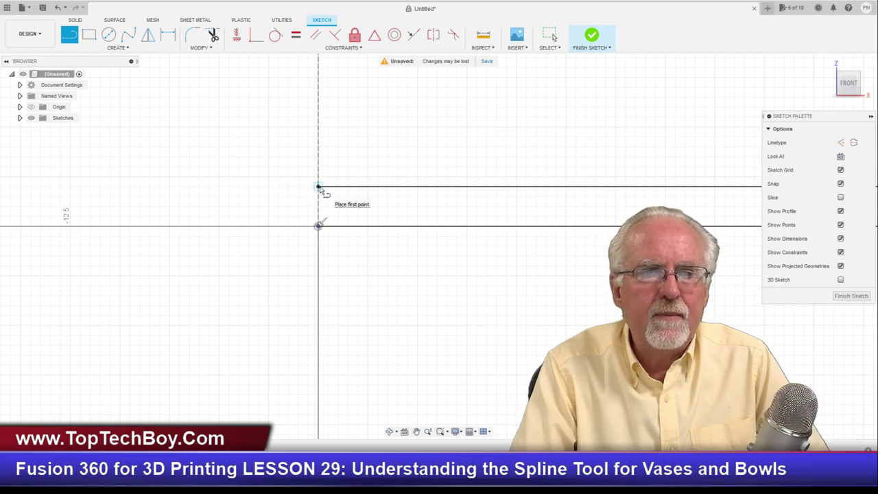
left_click(318, 186)
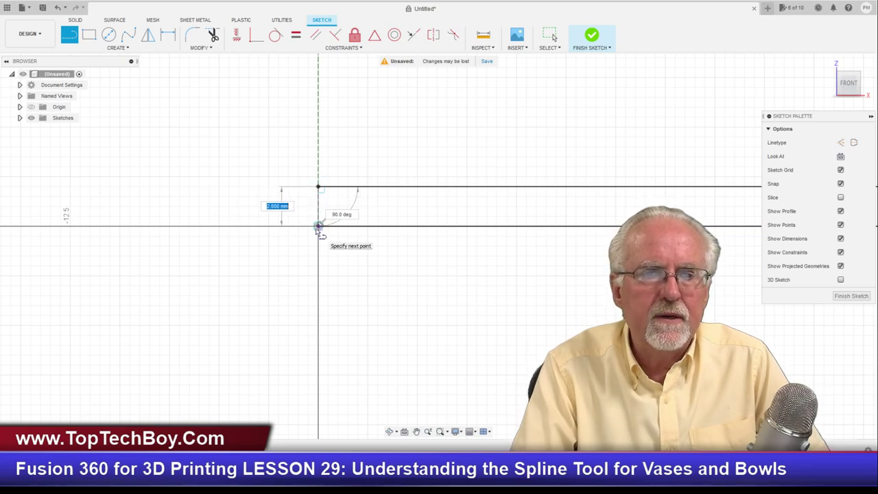
double_click(318, 227)
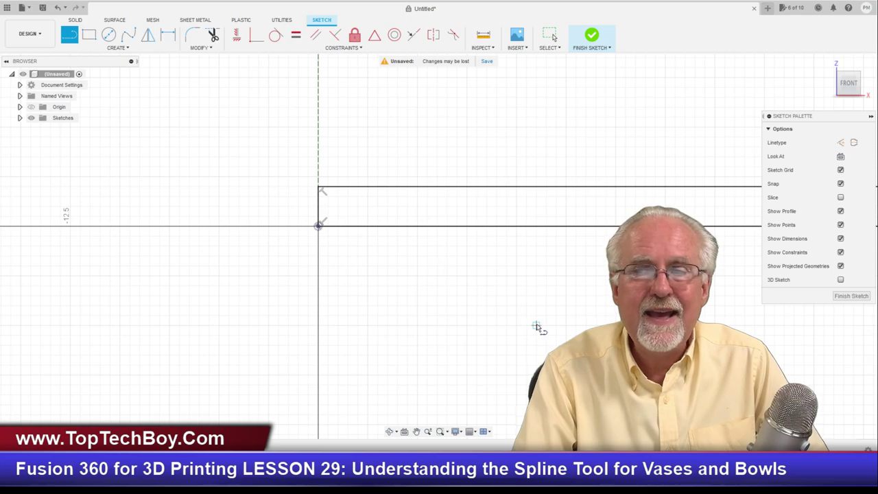
Draw a construction line at the rim joining the upper ends of the outer and inner splines
scroll(540, 327, "down", 3)
scroll(336, 139, "down", 3)
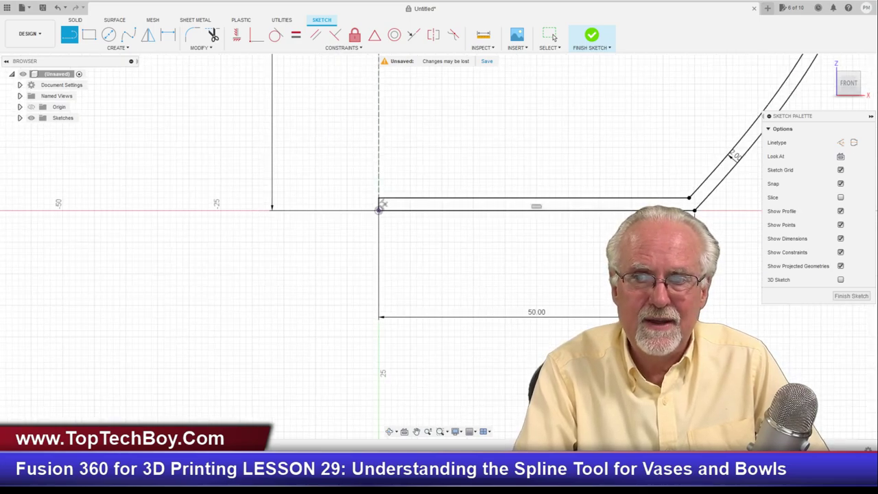
scroll(728, 137, "down", 4)
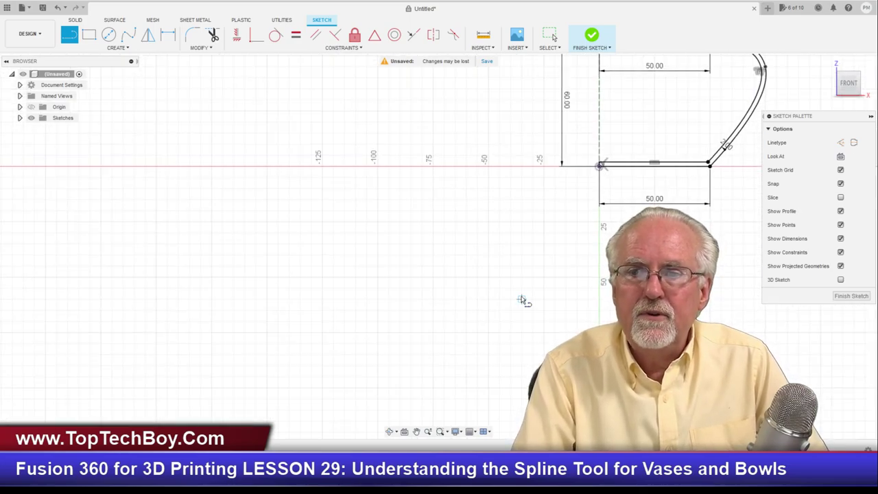
scroll(521, 300, "down", 3)
scroll(581, 210, "up", 10)
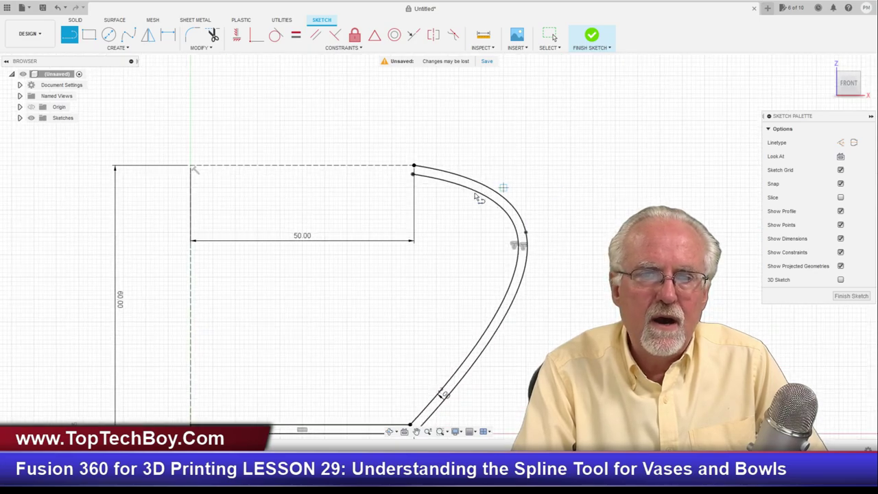
scroll(435, 149, "up", 2)
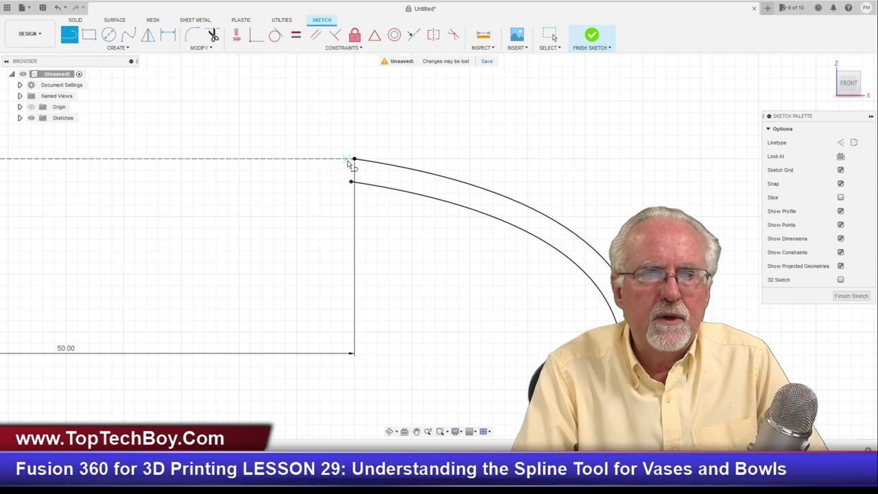
left_click(841, 142)
left_click(354, 159)
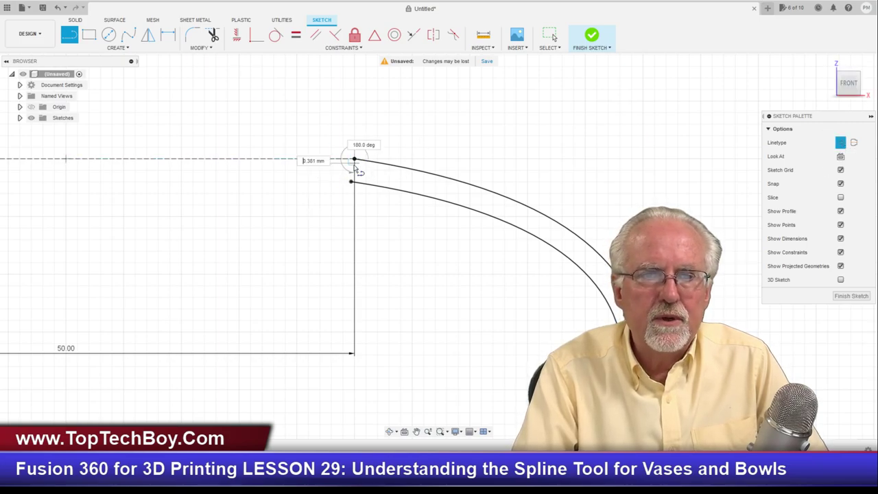
left_click(350, 182)
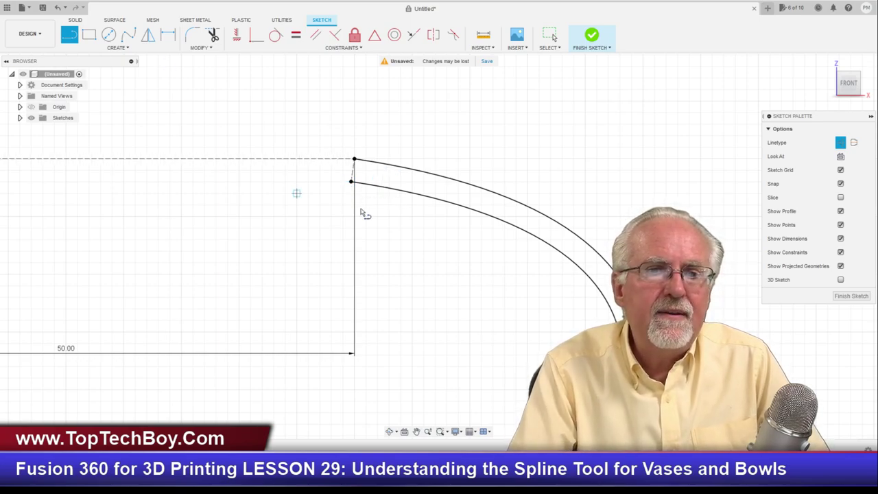
Draw a center diameter circle at the midpoint of the rim's construction line, passing through the inner spline's end
left_click(109, 34)
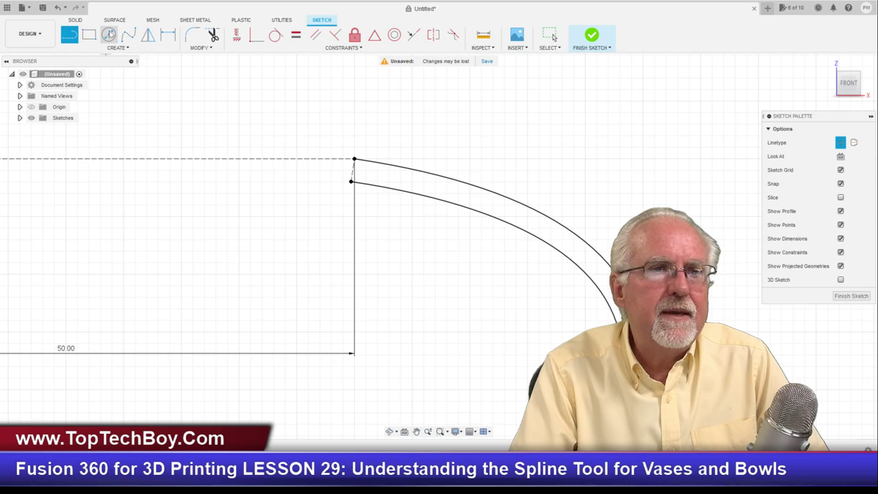
left_click(829, 188)
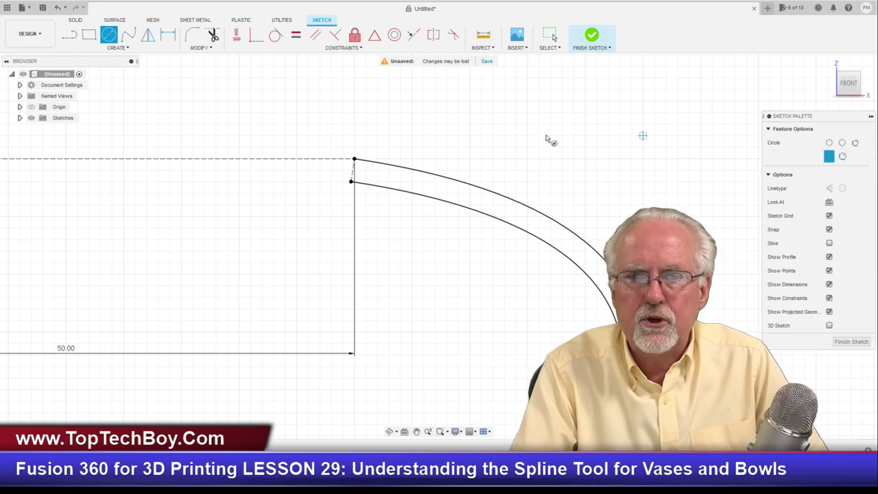
scroll(423, 167, "up", 2)
scroll(424, 167, "up", 2)
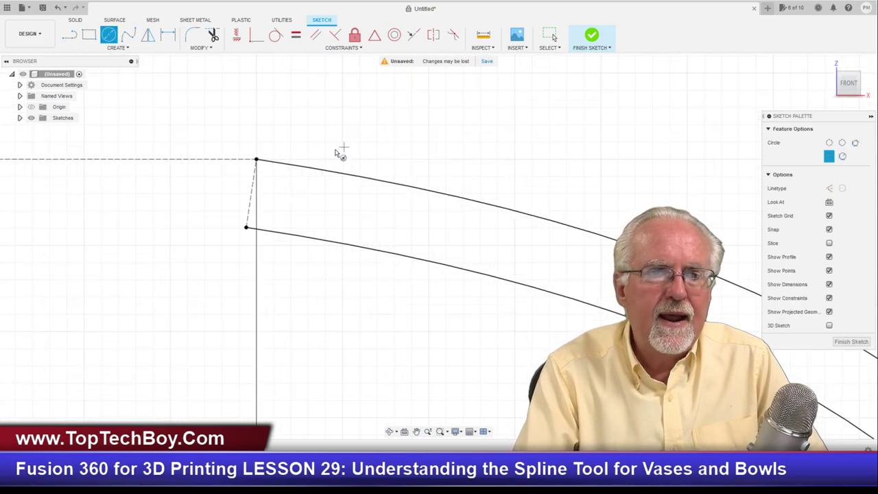
left_click(251, 194)
left_click(245, 227)
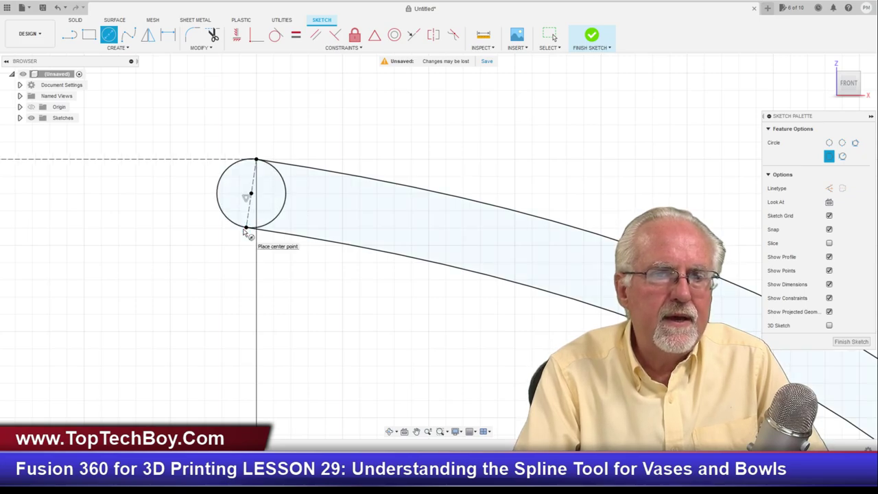
Trim the half of the rim circle that lies inside the wall, leaving a rounded lip
left_click(214, 37)
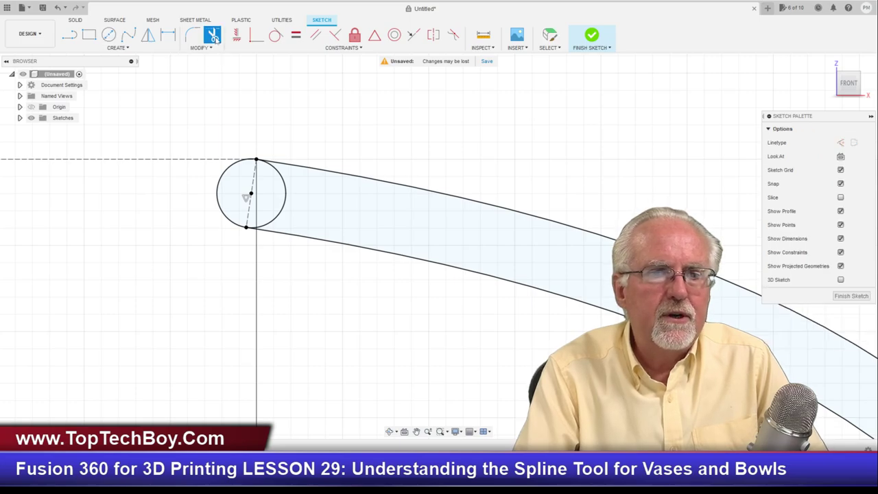
left_click(286, 201)
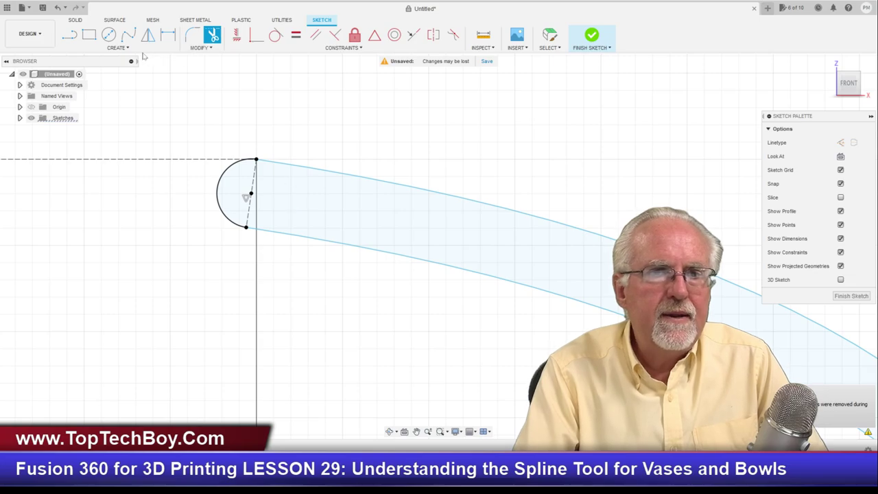
left_click(551, 36)
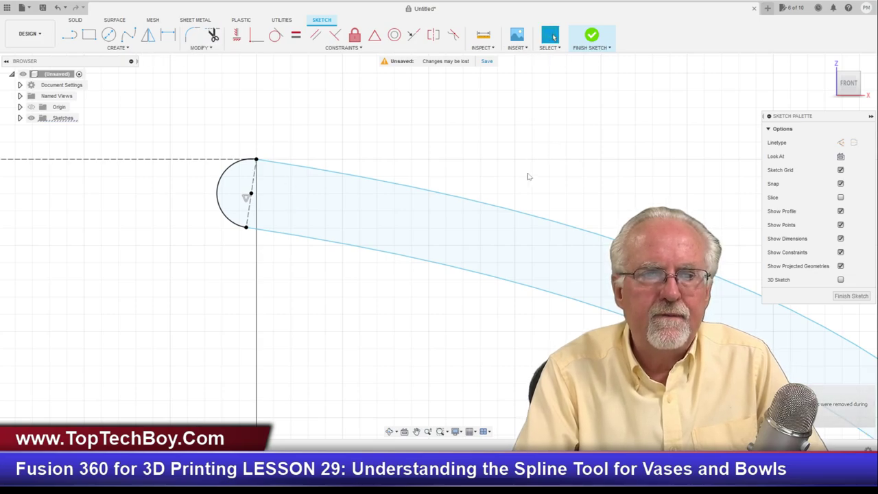
scroll(426, 268, "up", 2)
scroll(426, 268, "down", 6)
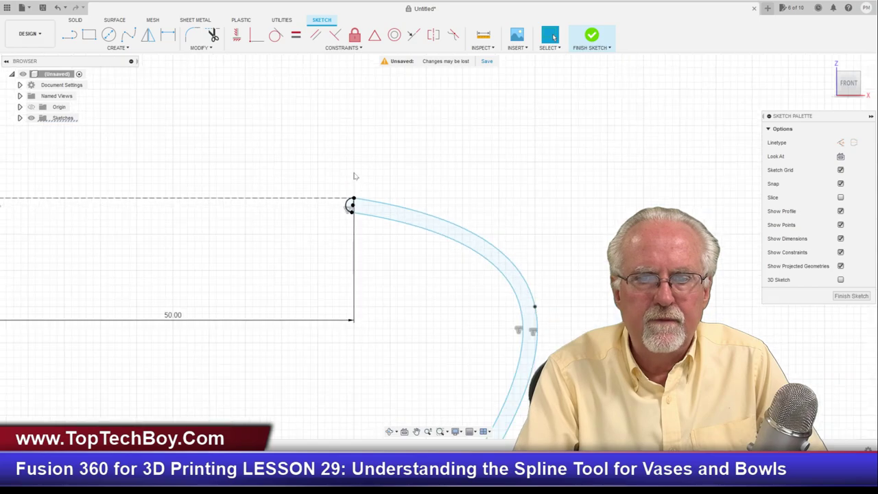
scroll(354, 176, "down", 3)
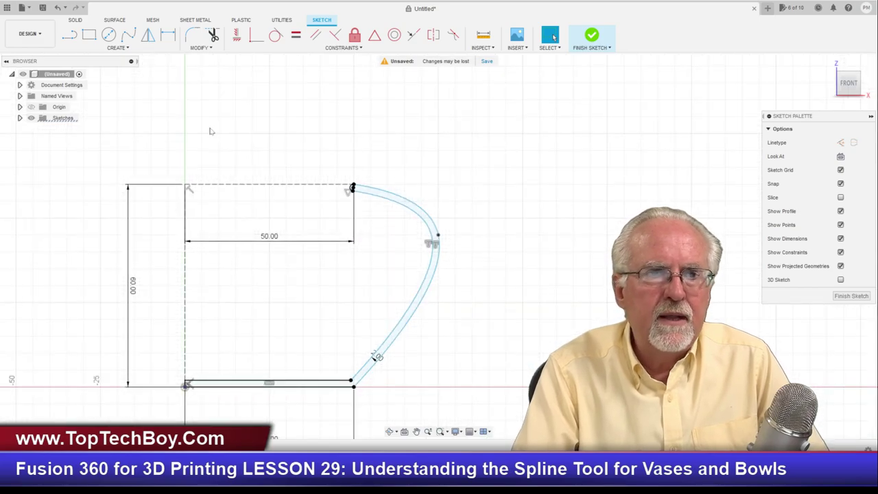
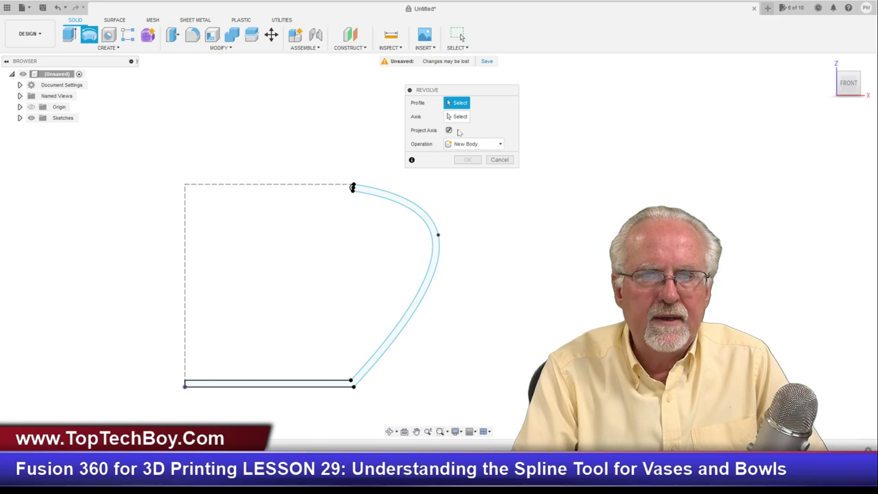
Revolve the bowl profile 90 degrees as a new body around the vertical construction line through the origin
left_click(460, 118)
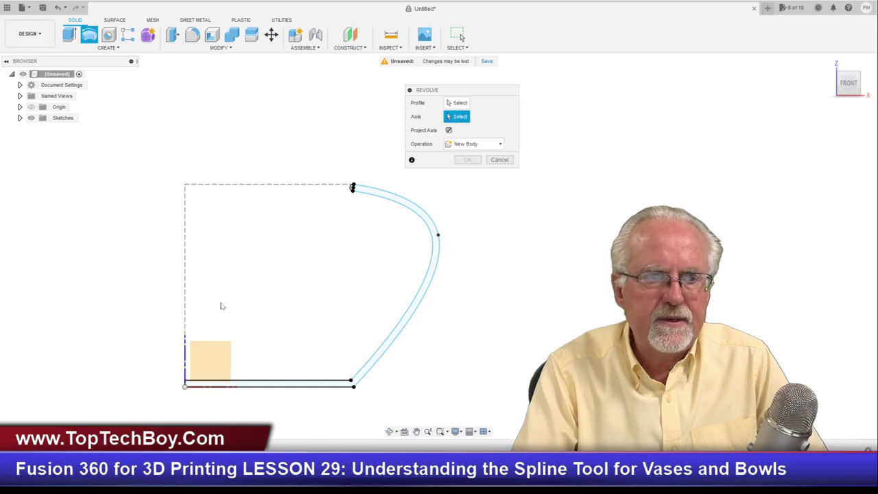
left_click(186, 347)
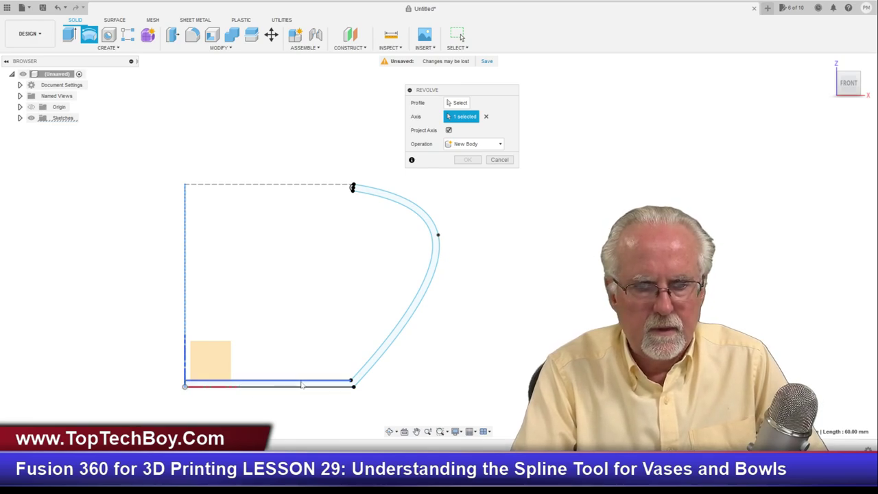
left_click(459, 103)
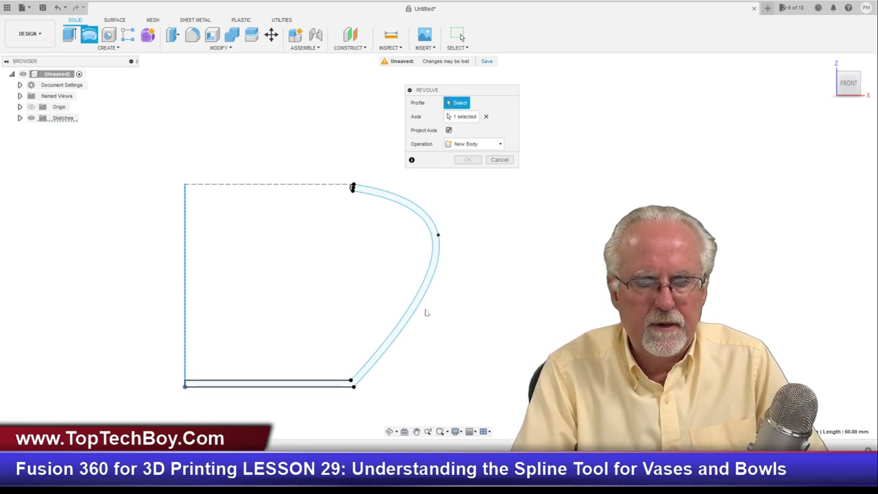
left_click(406, 322)
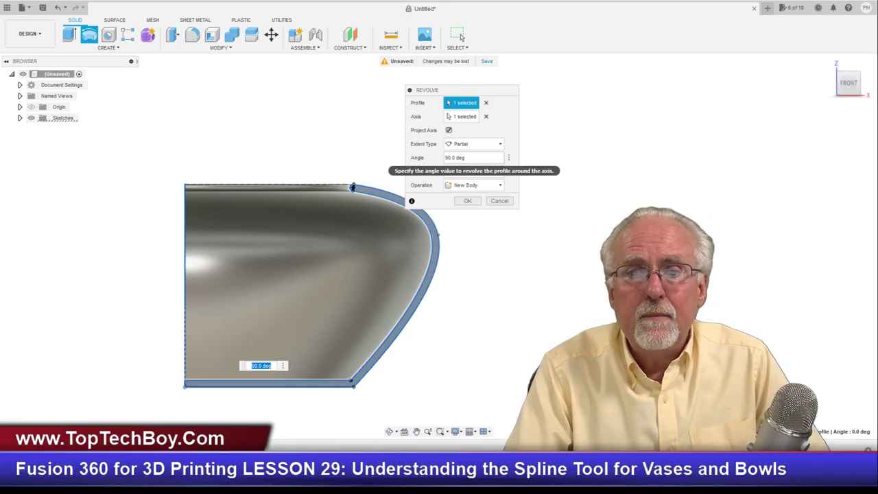
left_click_drag(476, 92, 640, 92)
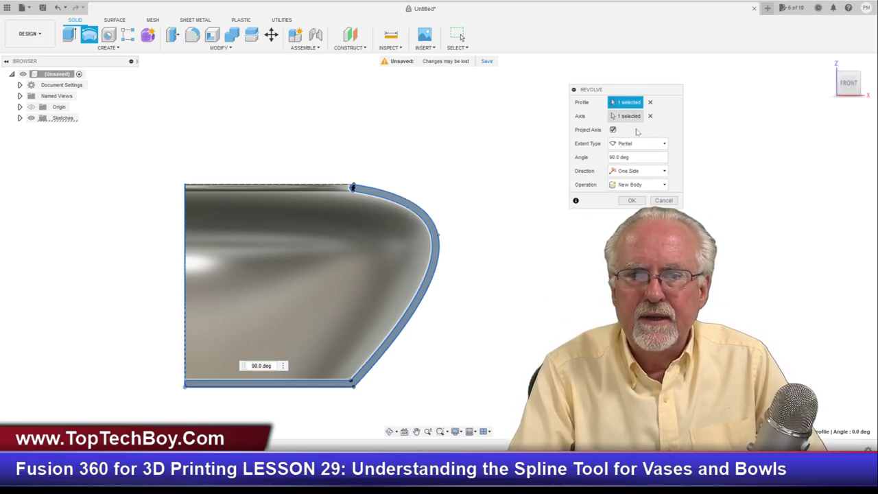
left_click(632, 200)
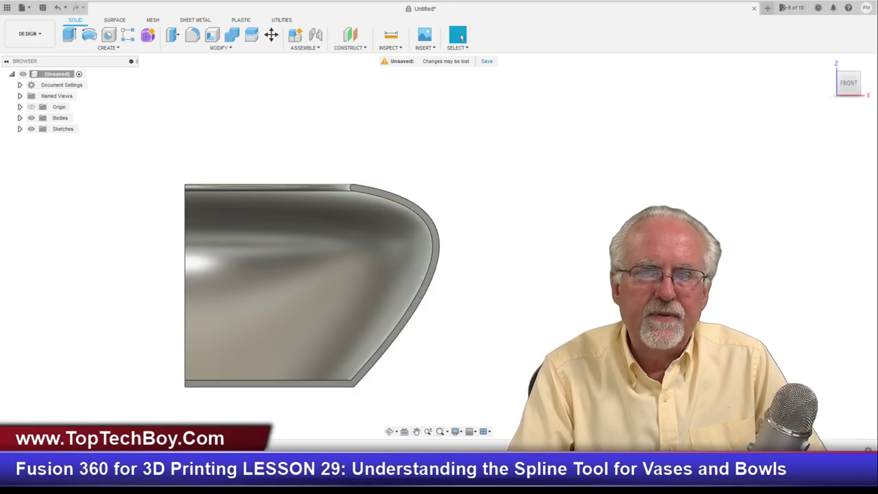
left_click(829, 64)
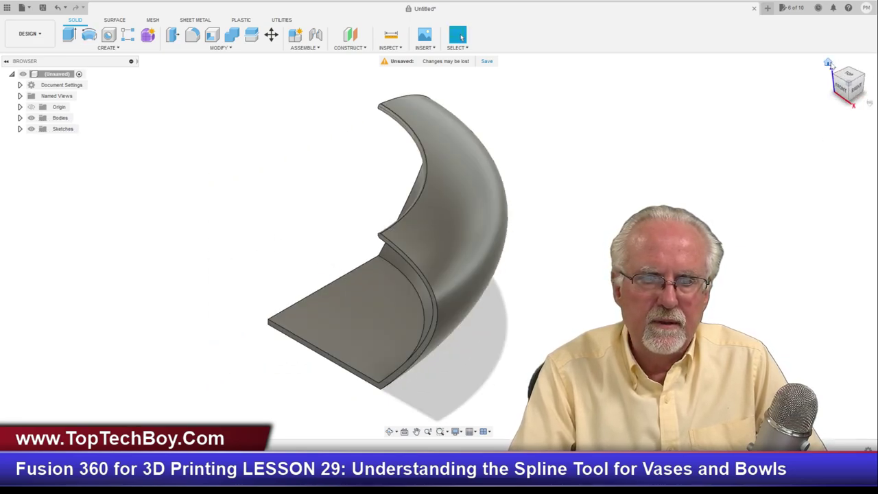
mouse_move(437, 239)
middle_mouse_down("shift")
mouse_move(570, 259)
mouse_move(564, 251)
middle_mouse_up("shift")
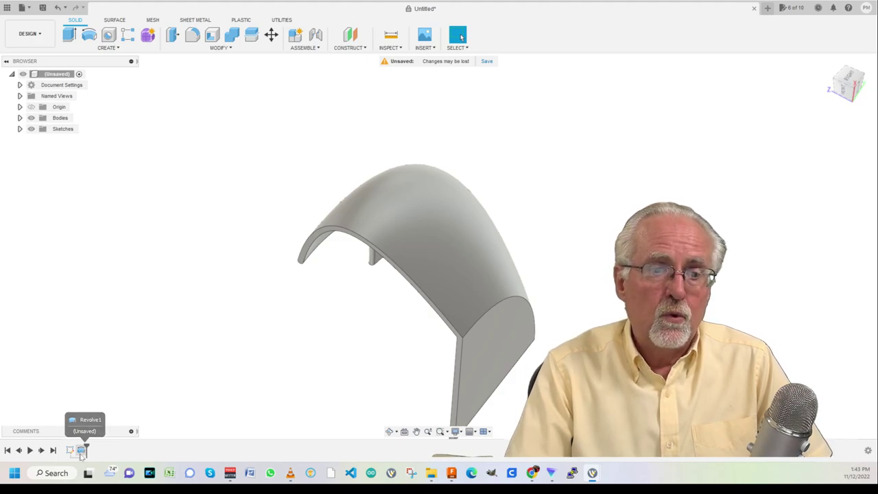
right_click(80, 453)
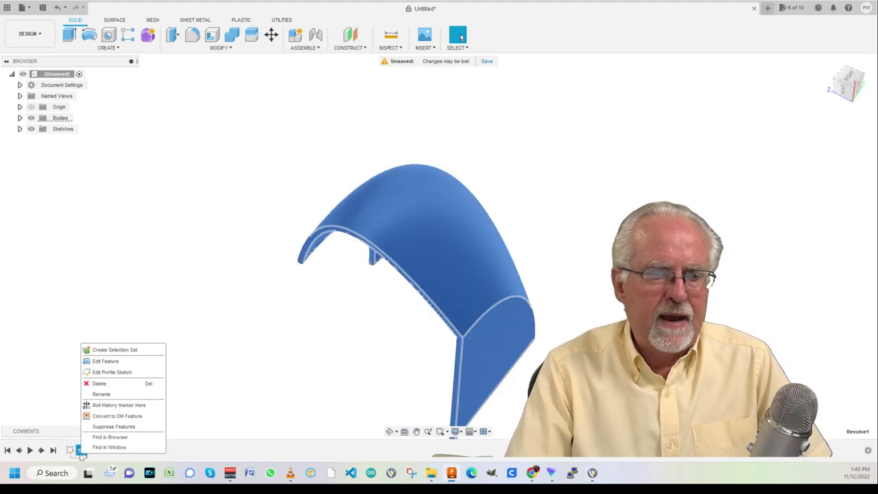
left_click(115, 373)
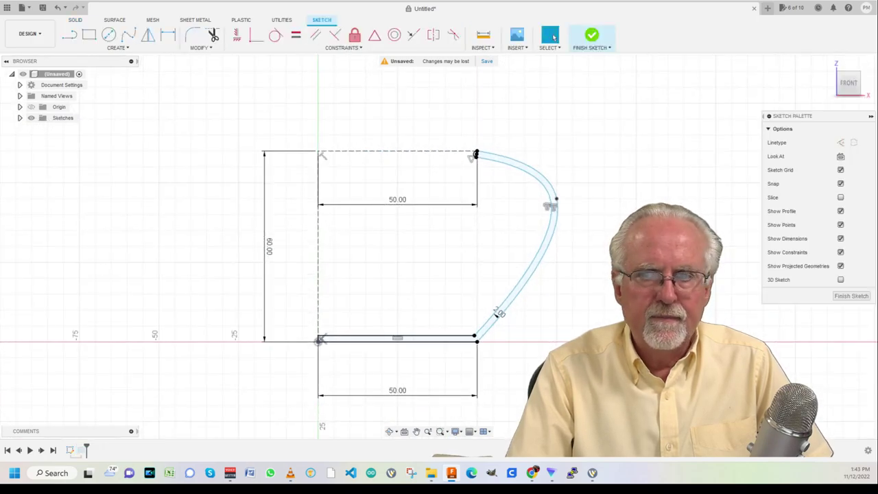
left_click(851, 296)
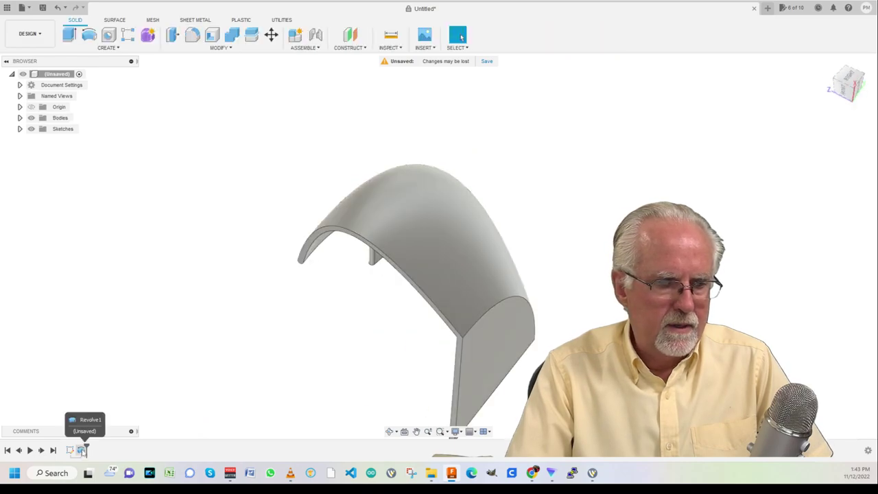
Edit the revolve feature and set its angle to 360 degrees to form the full bowl
left_click(81, 450)
right_click(81, 451)
left_click(107, 357)
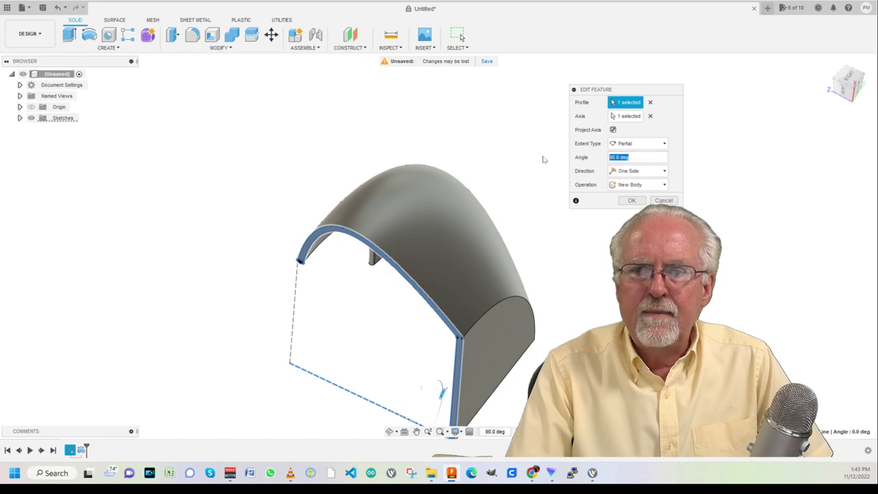
type("360")
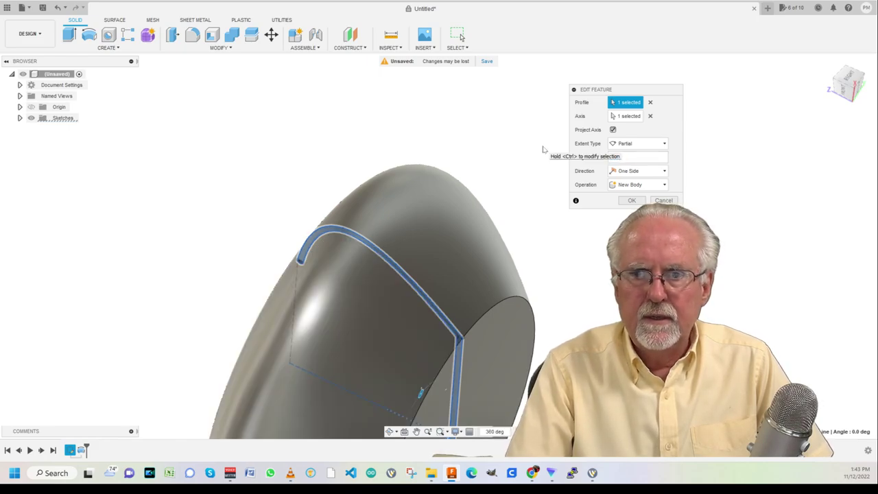
left_click(632, 201)
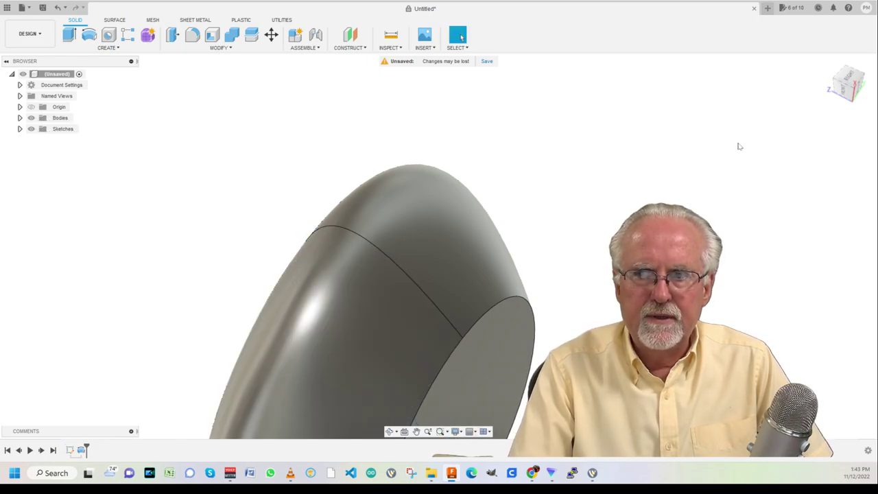
Edit the profile sketch, set the horizontal dimension from the axis to the rim to 65 mm, and finish the sketch
left_click(829, 63)
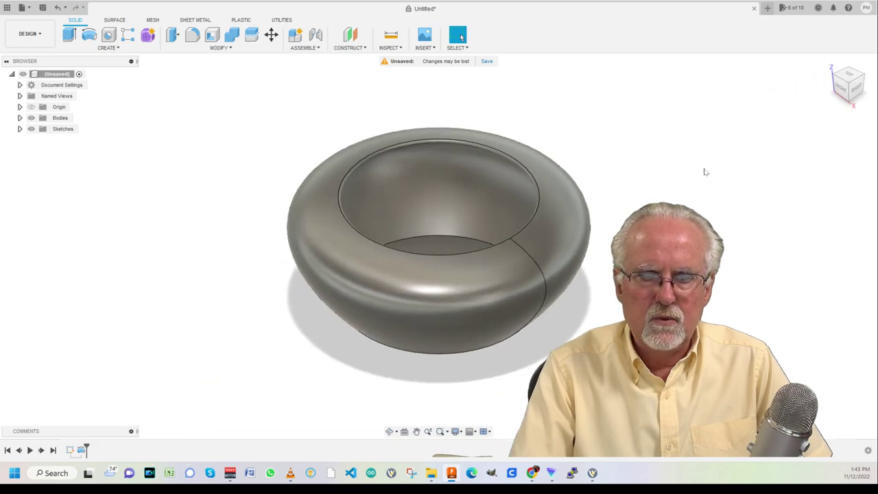
mouse_move(439, 247)
middle_mouse_down("shift")
mouse_move(452, 227)
mouse_move(508, 213)
mouse_move(552, 247)
mouse_move(563, 226)
mouse_move(597, 247)
mouse_move(603, 227)
middle_mouse_up("shift")
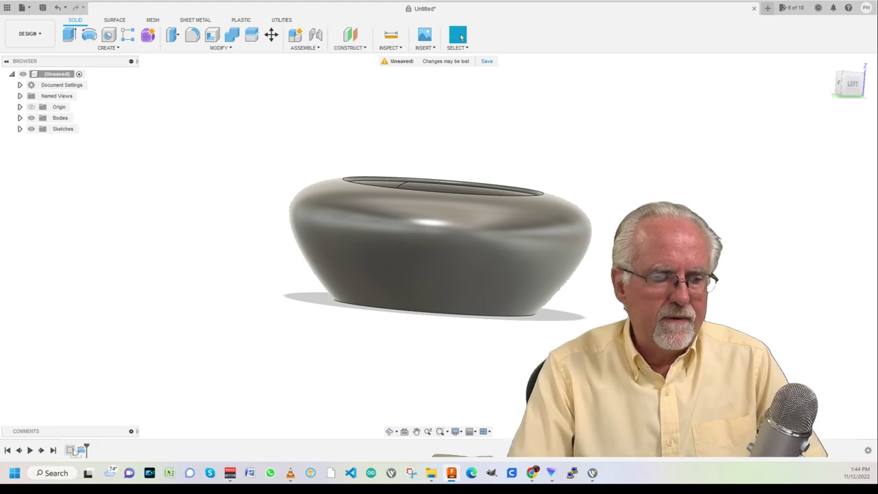
right_click(71, 450)
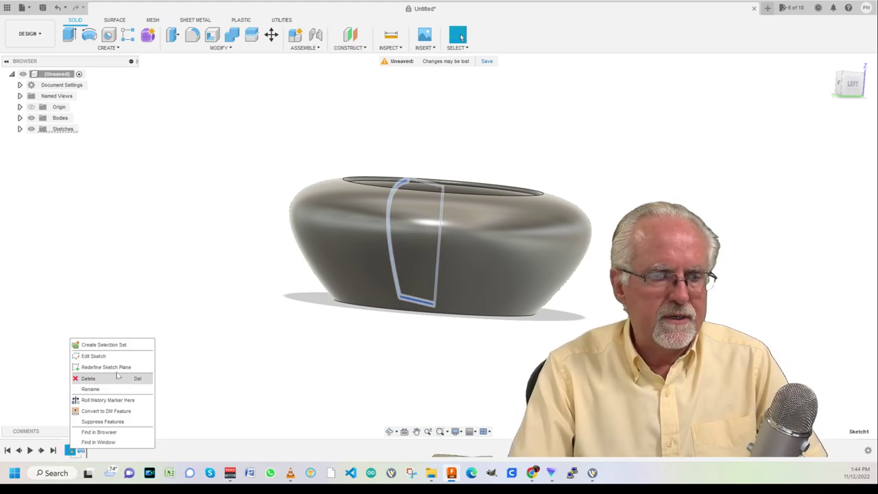
left_click(94, 356)
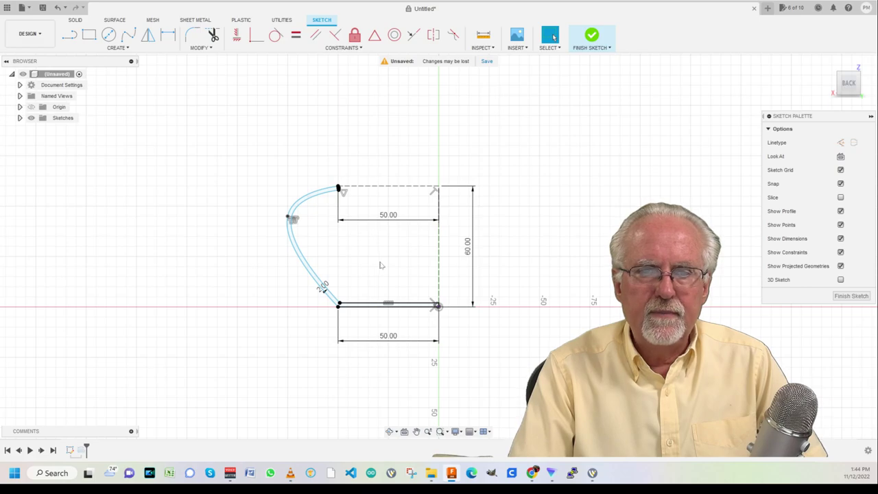
double_click(388, 217)
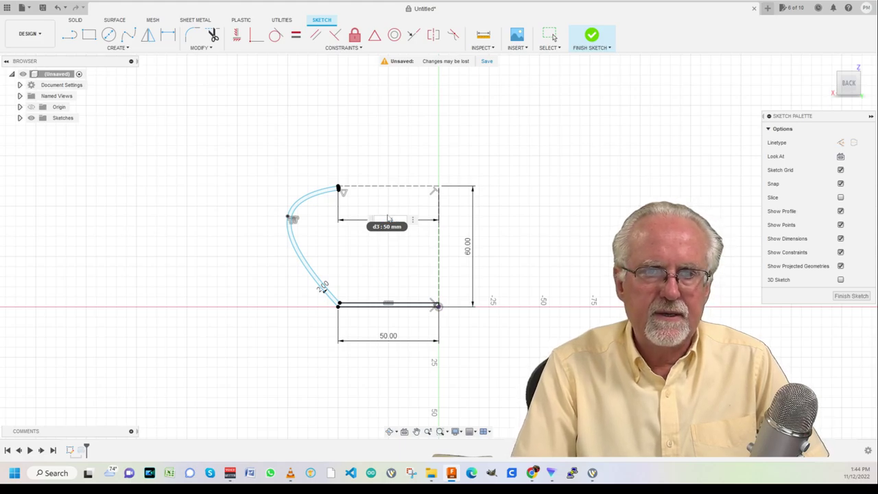
type("65")
key("Return")
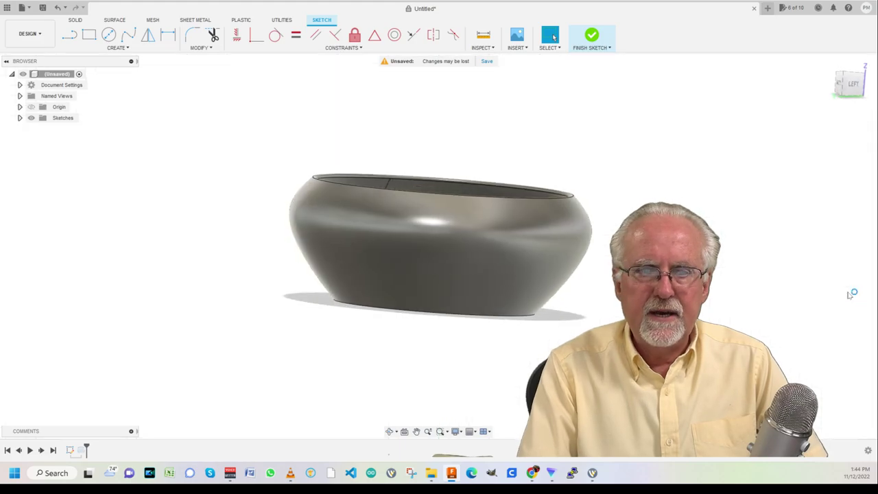
left_click(591, 34)
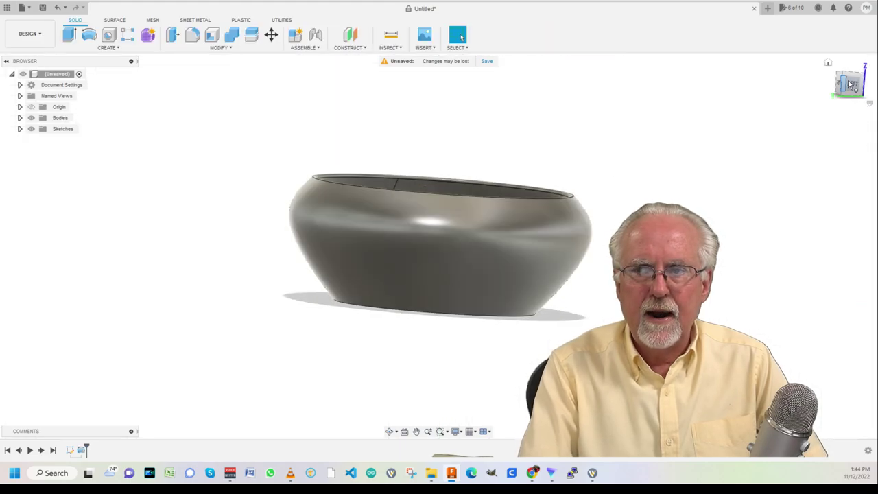
Reopen the profile sketch and set the bowl's overall height dimension to 35 mm
mouse_move(440, 240)
middle_mouse_down("shift")
mouse_move(384, 227)
mouse_move(412, 247)
mouse_move(481, 240)
mouse_move(447, 251)
mouse_move(433, 243)
mouse_move(453, 241)
middle_mouse_up("shift")
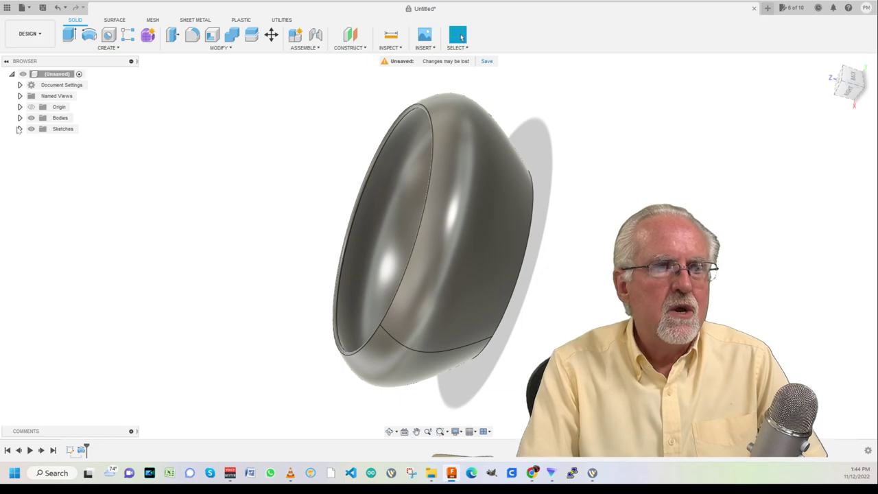
right_click(62, 140)
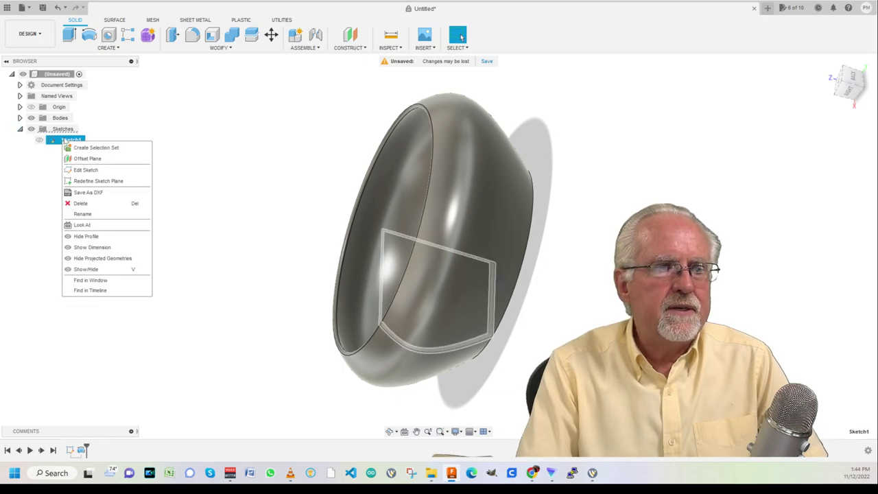
left_click(86, 169)
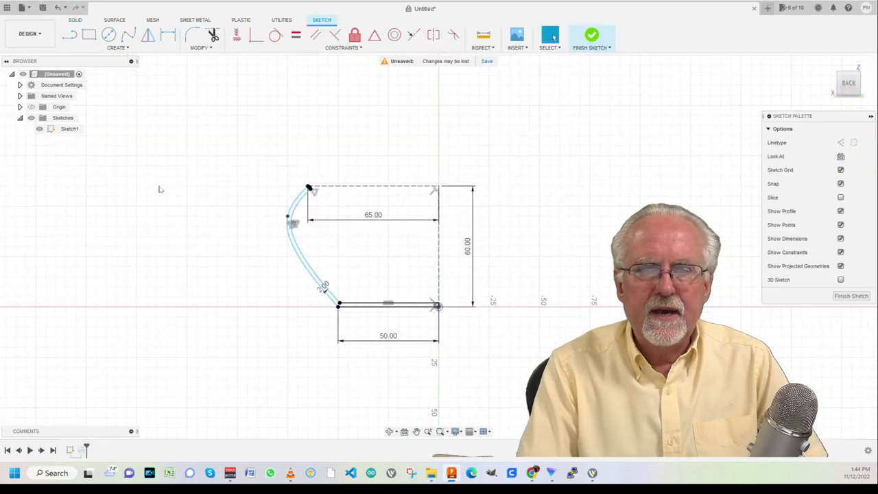
double_click(467, 246)
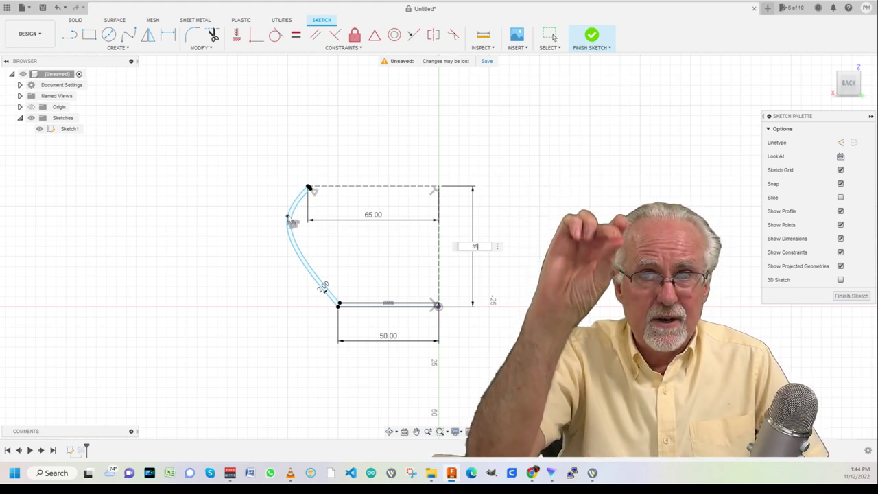
left_click(553, 38)
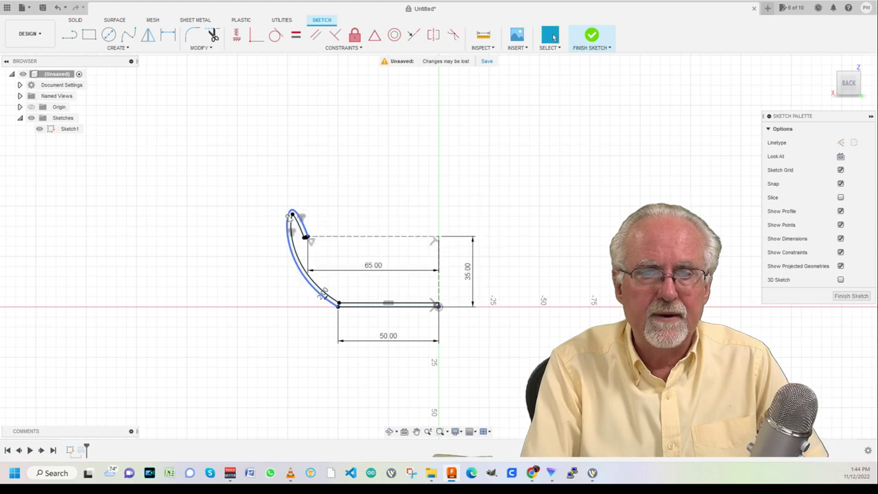
Move the outer spline's middle fit point down to a height of about 25 mm to smooth the wall, and finish the sketch
left_click(276, 286)
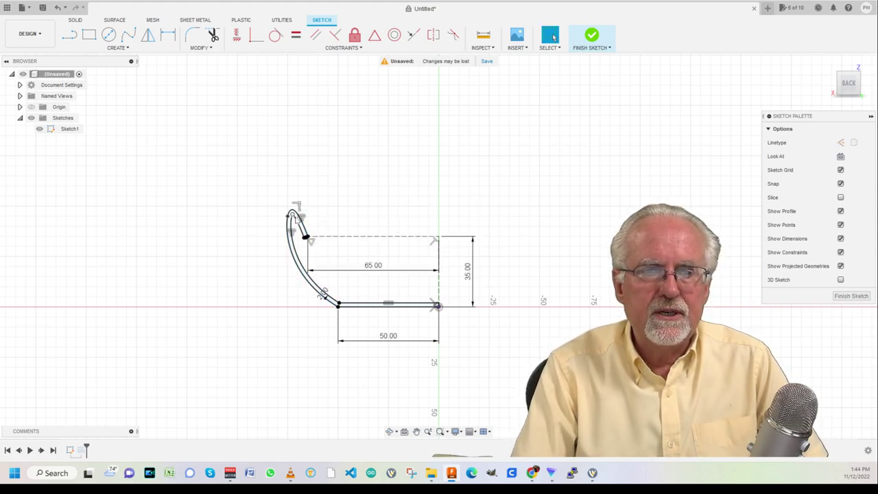
left_click(300, 242)
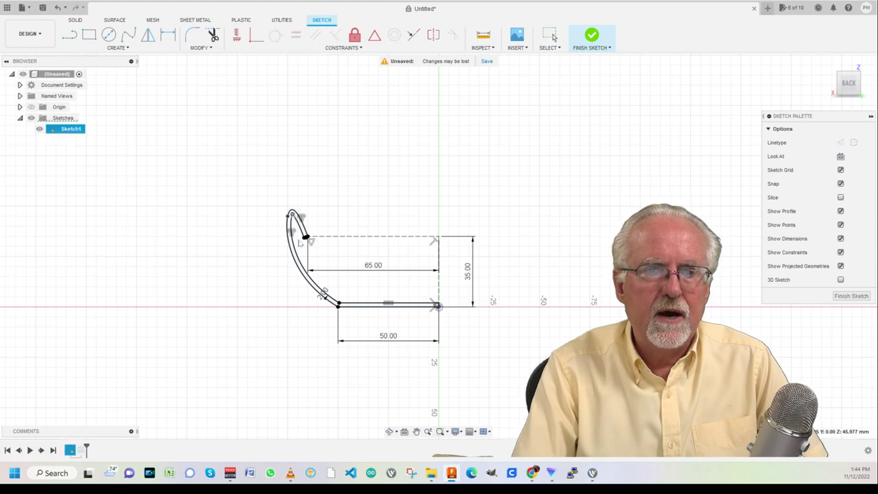
mouse_move(289, 216)
left_mouse_down()
mouse_move(296, 273)
mouse_move(300, 260)
left_mouse_up()
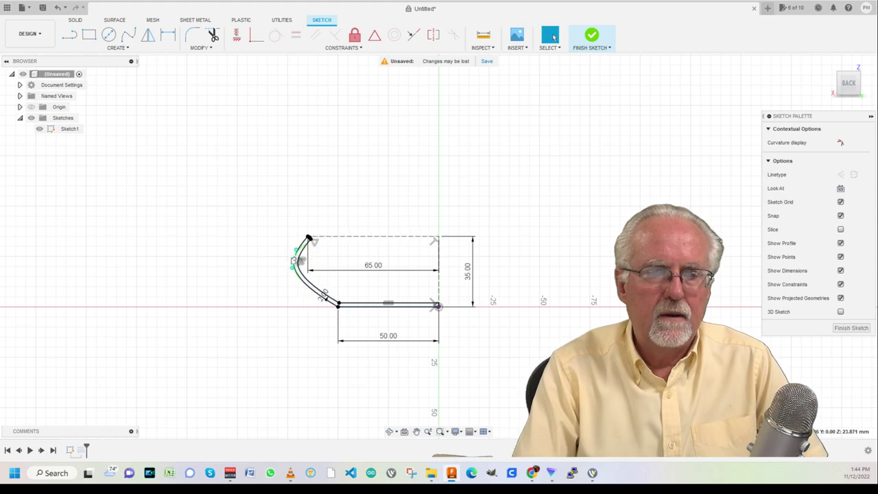
scroll(294, 260, "down", 1)
scroll(293, 260, "up", 8)
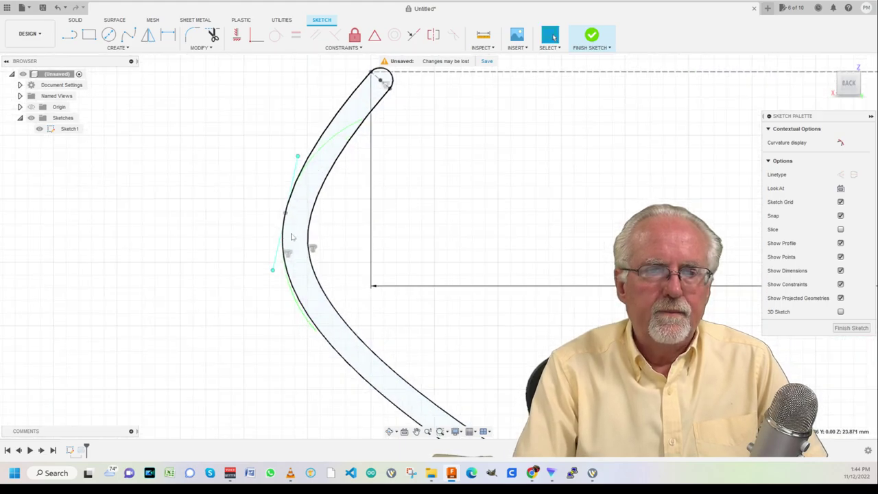
left_click_drag(287, 218, 308, 201)
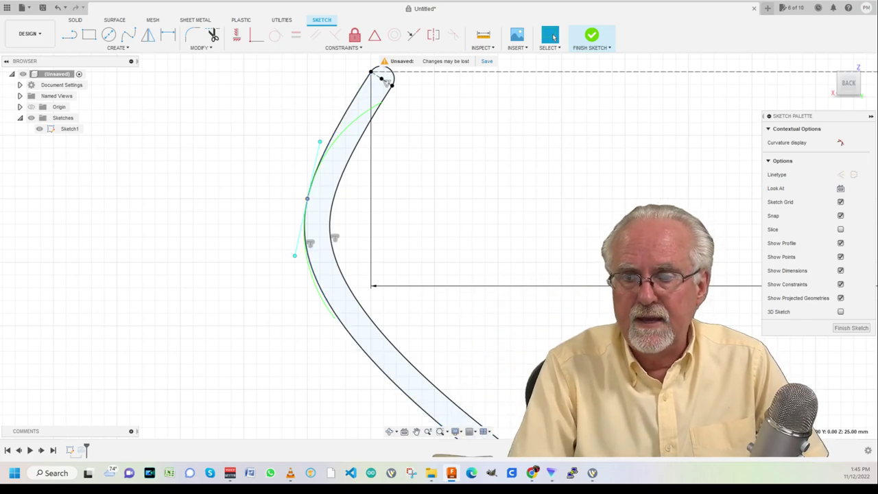
left_click(845, 328)
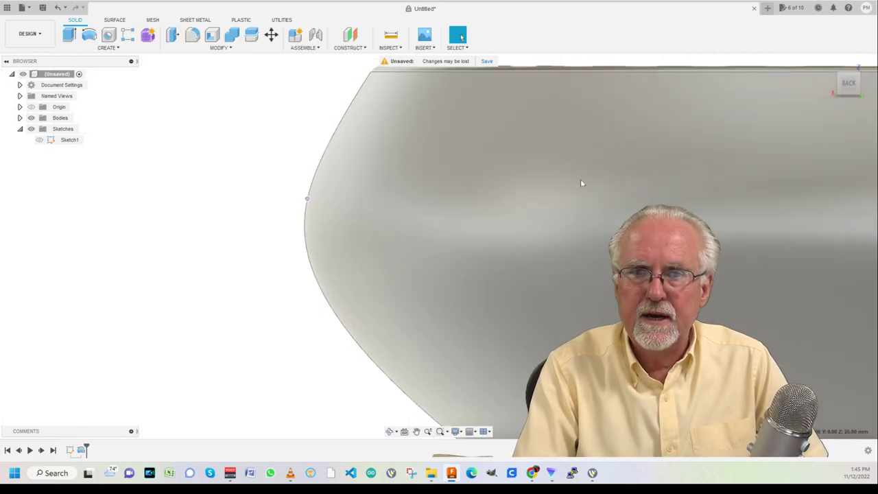
scroll(580, 179, "down", 3)
left_click(440, 432)
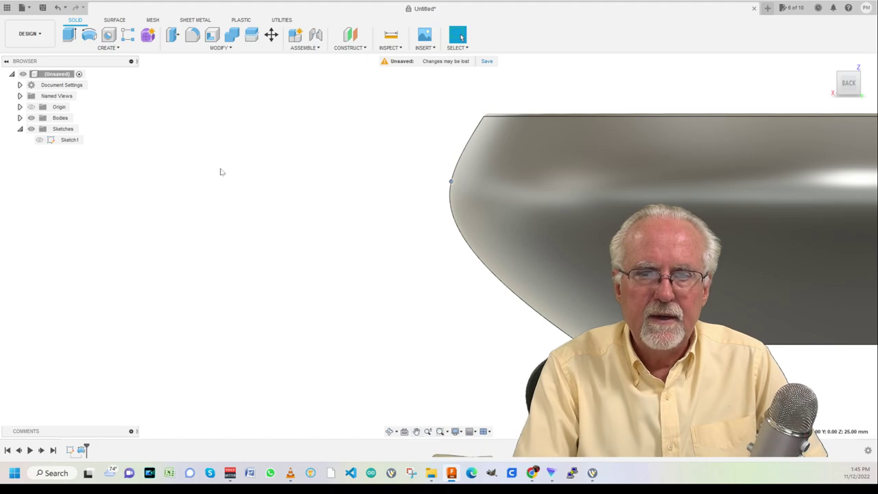
scroll(799, 149, "up", 2)
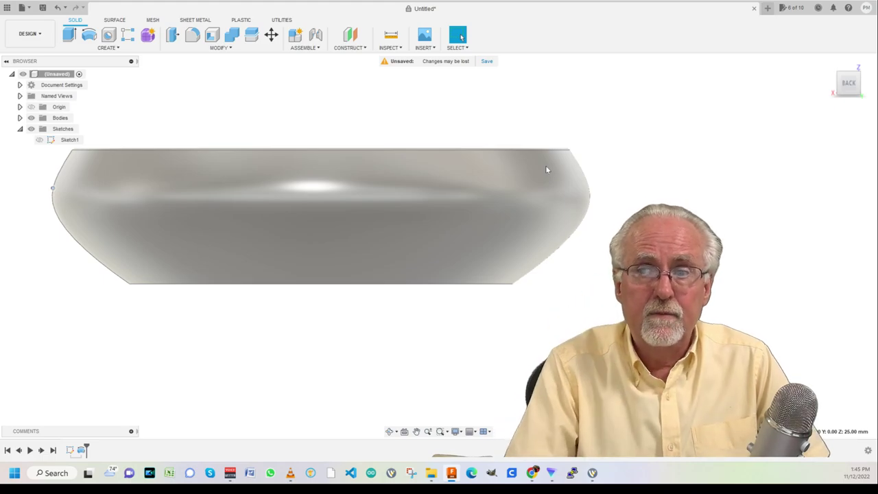
left_click(852, 87)
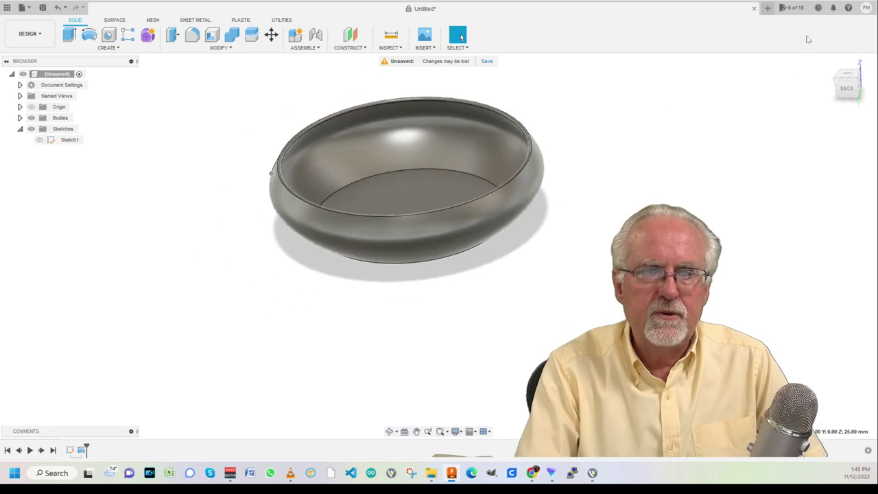
Examine the finished bowl's rim, interior and side profile from several angles
mouse_move(852, 99)
left_mouse_down()
mouse_move(793, 140)
mouse_move(794, 121)
mouse_move(794, 152)
left_mouse_up()
scroll(415, 145, "down", 3)
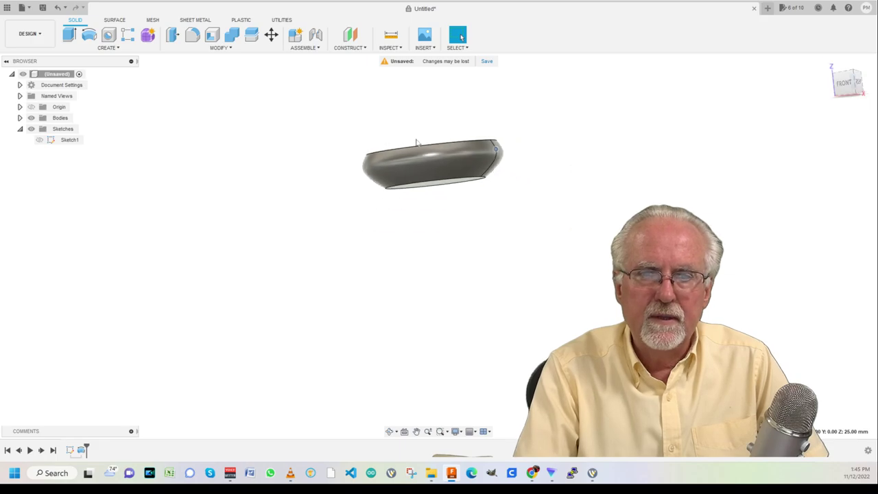
scroll(409, 144, "up", 10)
scroll(348, 170, "up", 5)
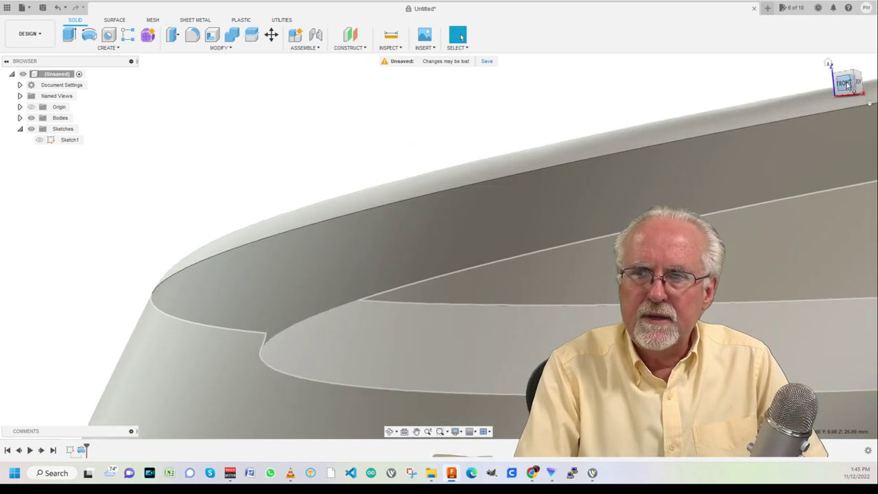
left_click_drag(848, 84, 772, 101)
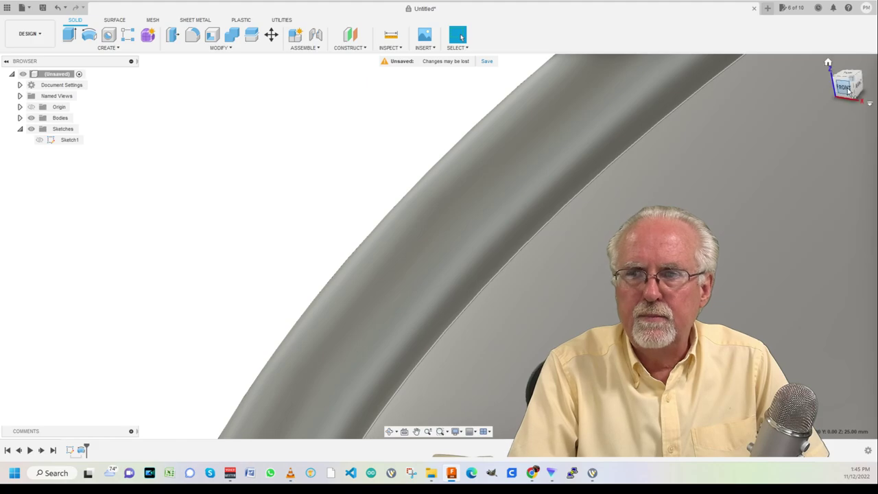
left_click(848, 88)
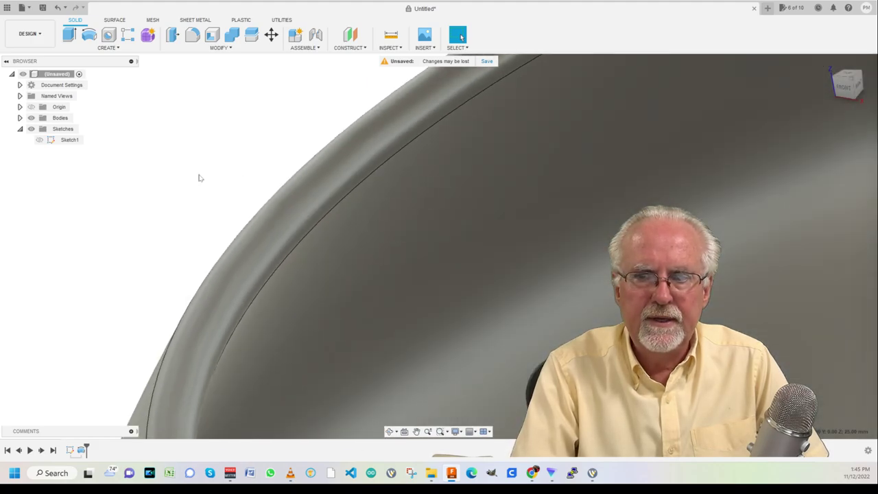
key("F6")
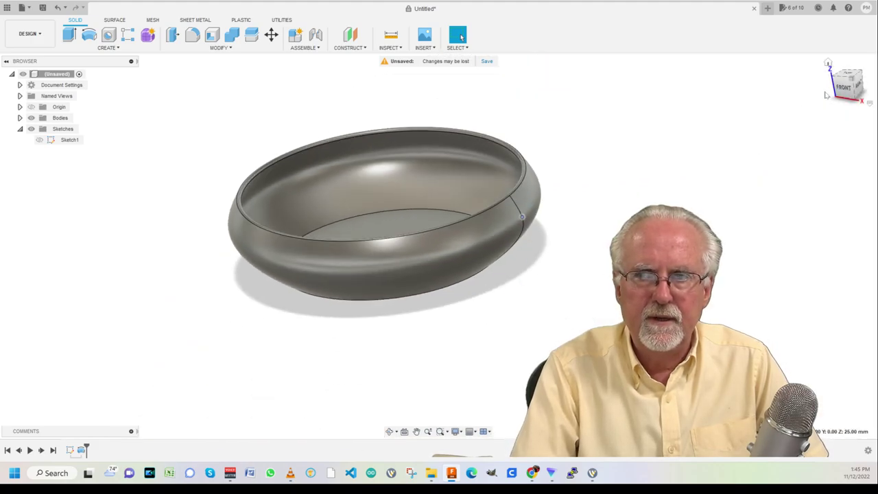
middle_click_drag(439, 247, 470, 209, "shift")
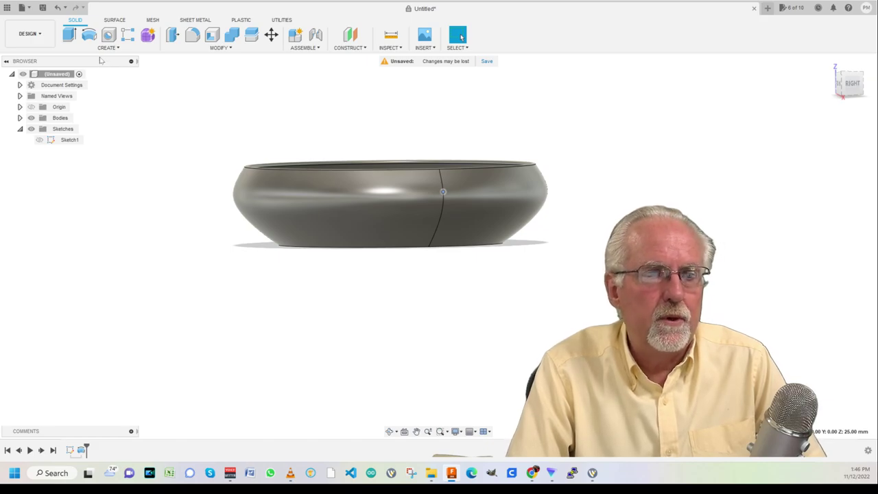
Close the bowl design without saving and start a sketch on the vertical front plane of an empty design
left_click(754, 8)
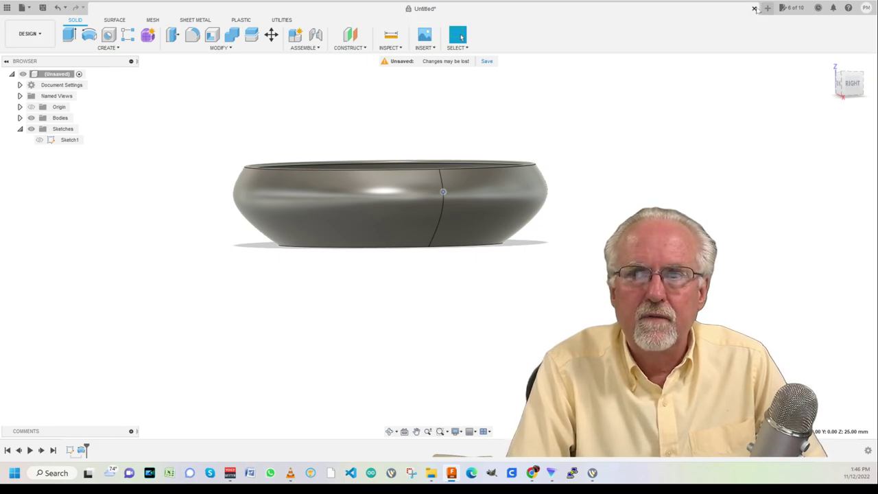
left_click(490, 245)
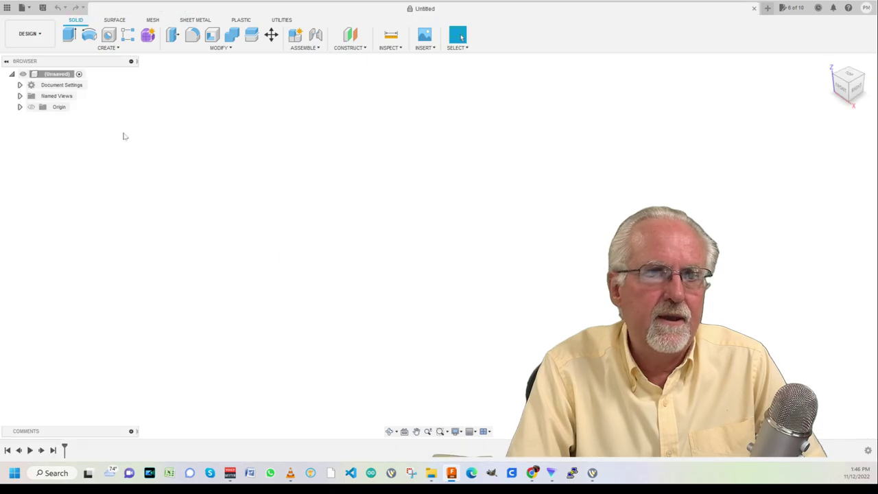
left_click(117, 48)
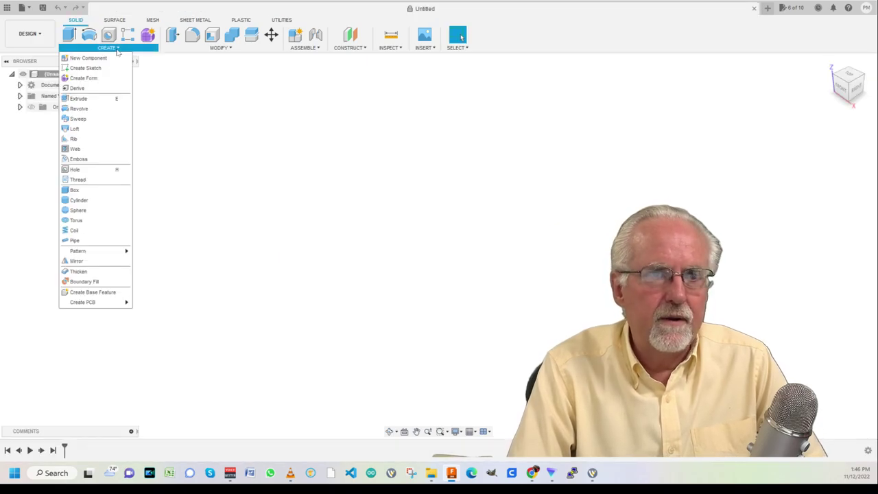
left_click(115, 68)
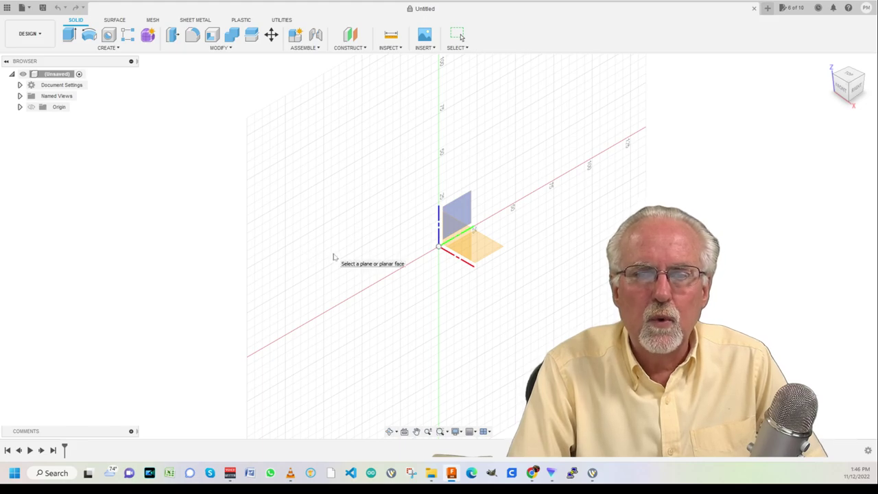
left_click(466, 230)
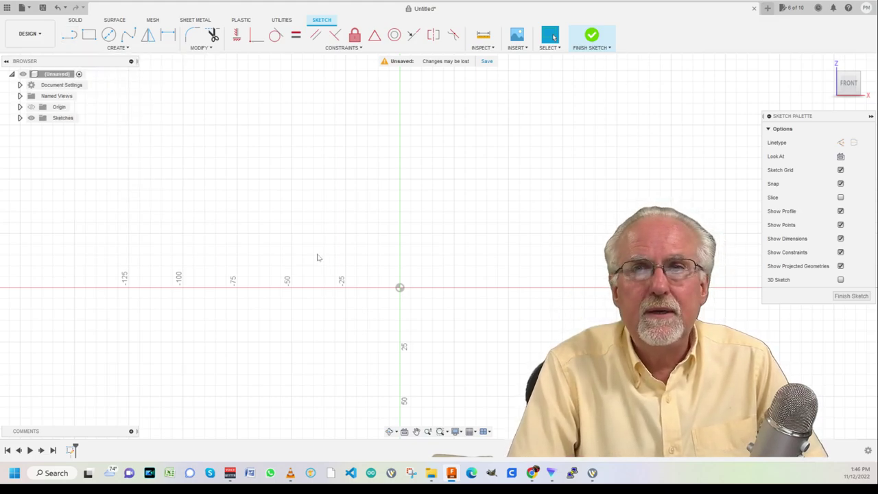
Draw a 30 mm horizontal base line starting at the origin along the red axis
left_click(126, 49)
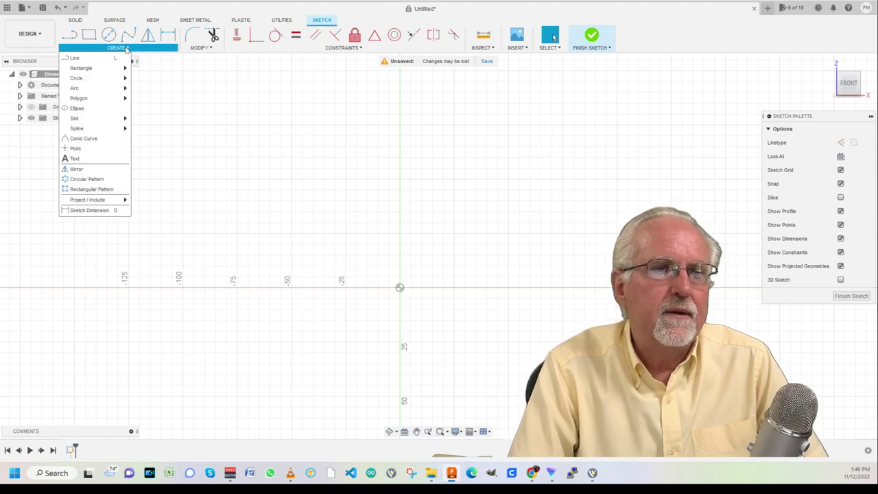
key("l")
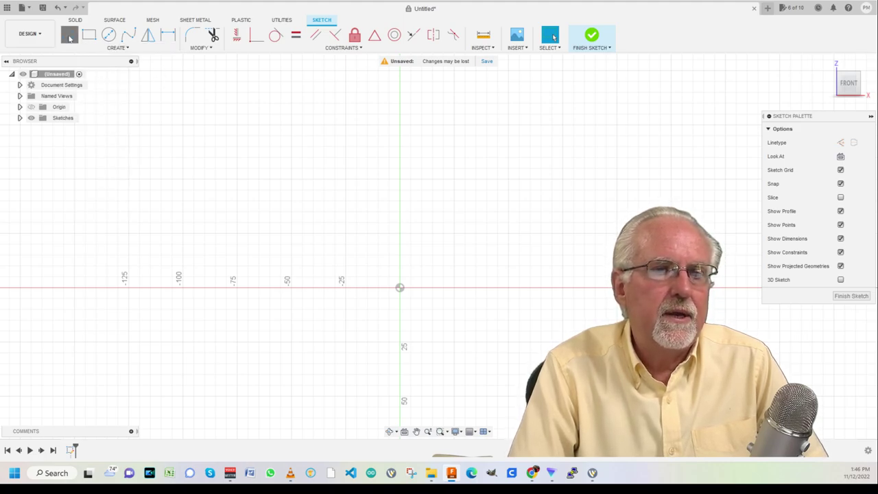
left_click(400, 288)
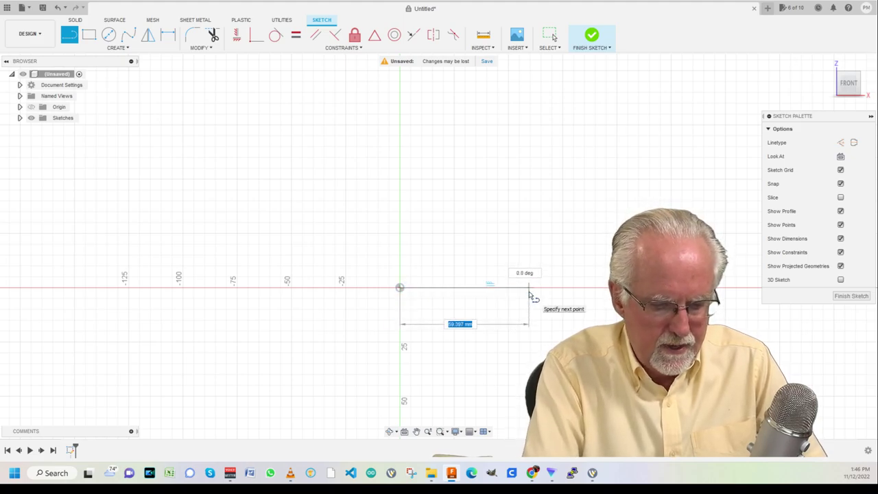
type("30")
key("Tab")
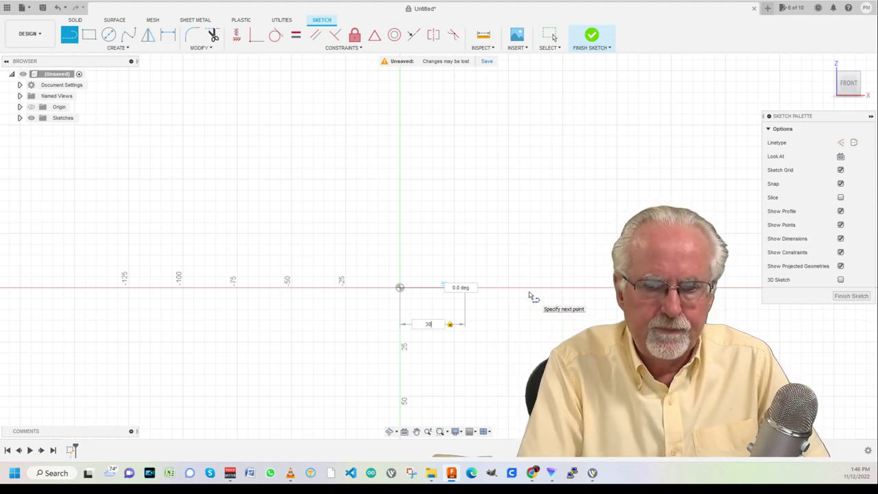
key("Return")
key("Escape")
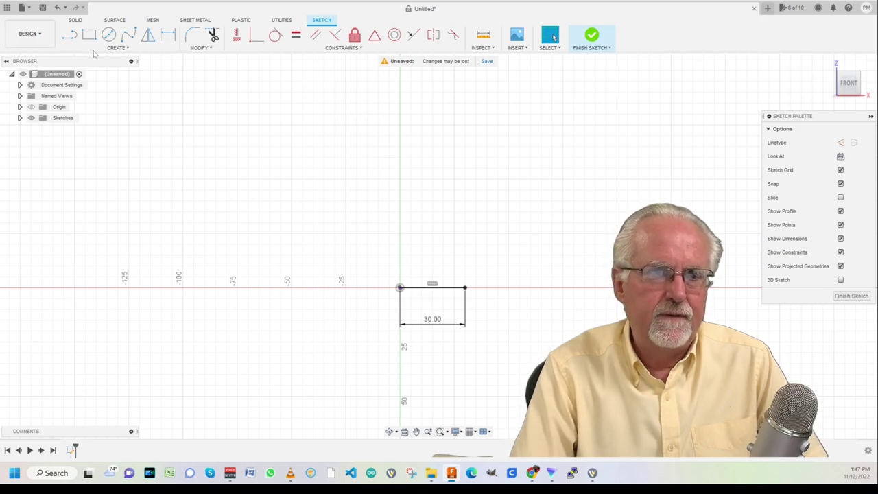
Draw a 150 mm vertical construction line upward from the origin as the centre axis
left_click(69, 35)
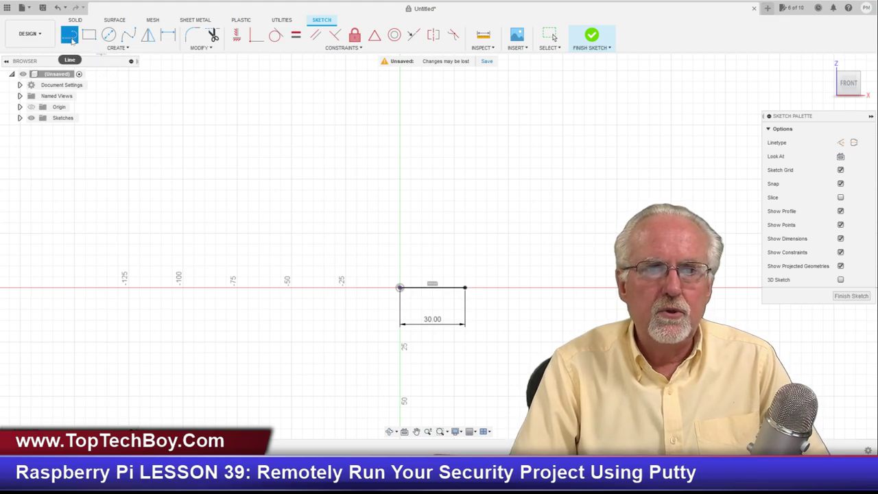
left_click(842, 145)
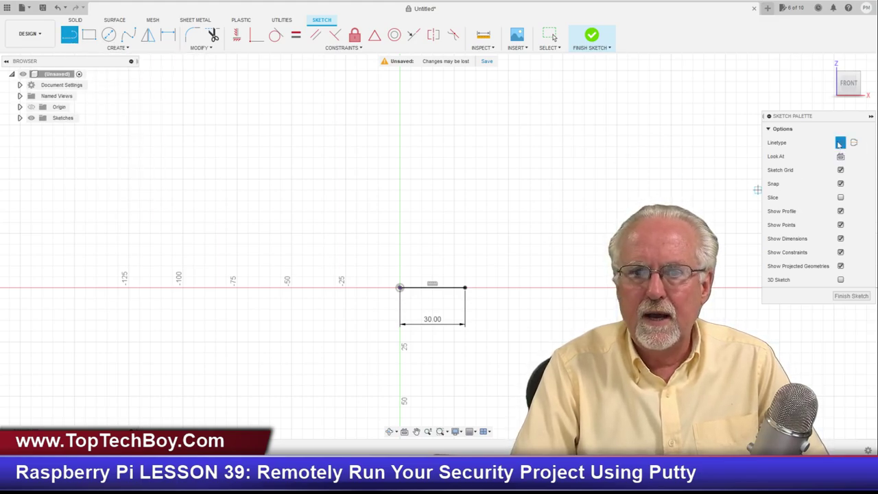
left_click(400, 288)
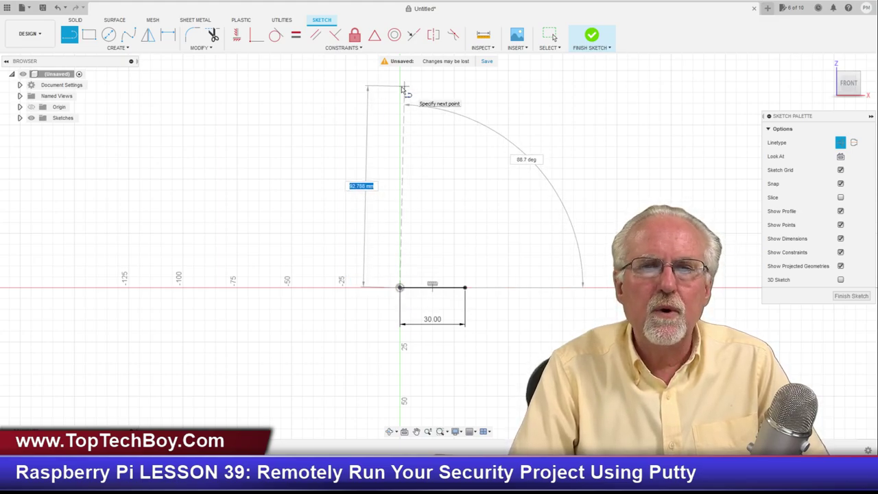
type("15")
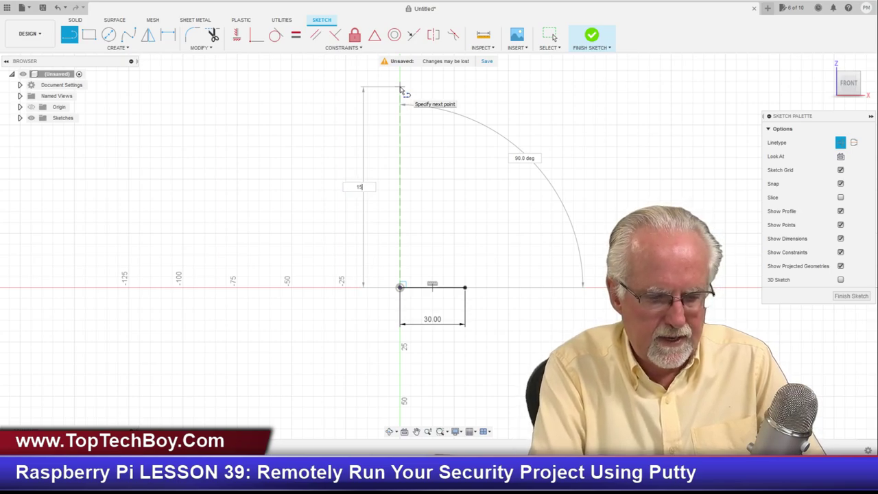
type("0")
key("Return")
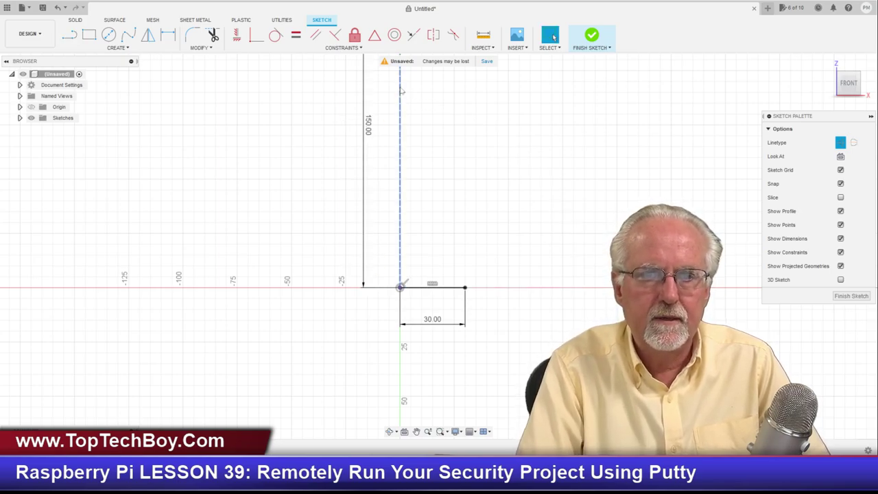
key("Escape")
scroll(497, 176, "down", 2)
scroll(422, 330, "down", 2)
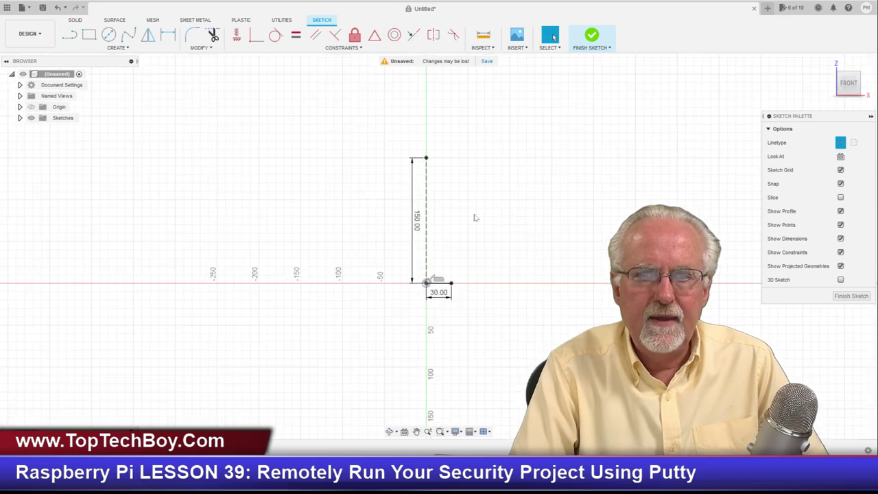
scroll(504, 101, "up", 2)
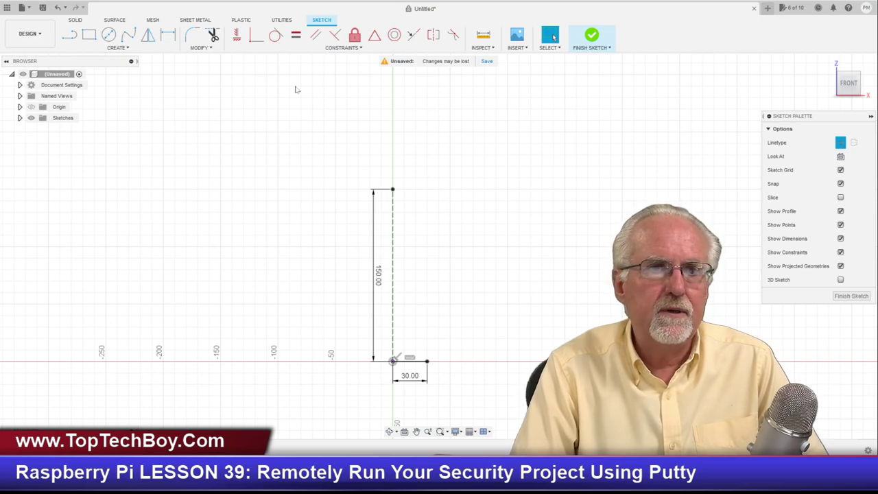
Draw a 30 mm horizontal construction line outward from the axis's upper end, and move its dimension and the 150 mm dimension clear of the profile
left_click(69, 36)
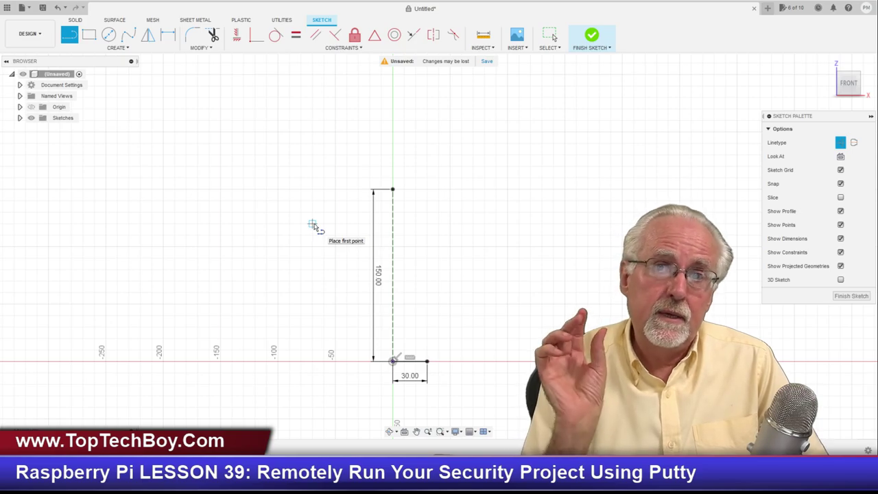
left_click(393, 190)
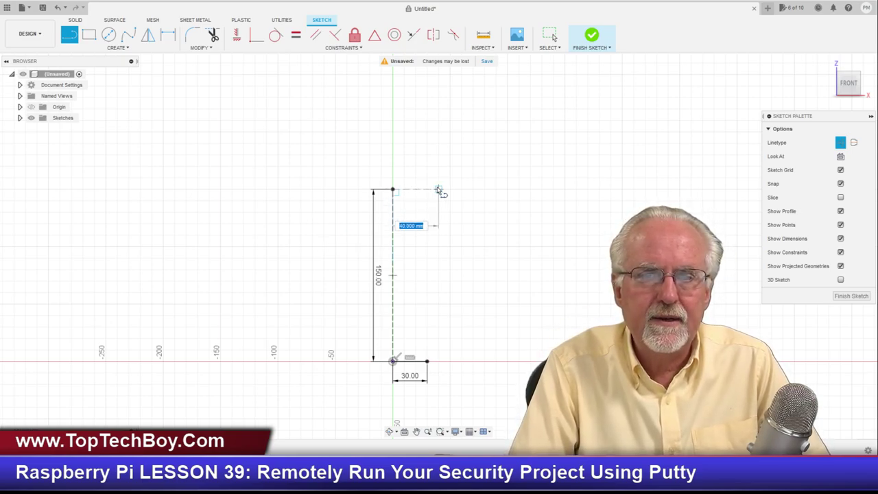
type("30")
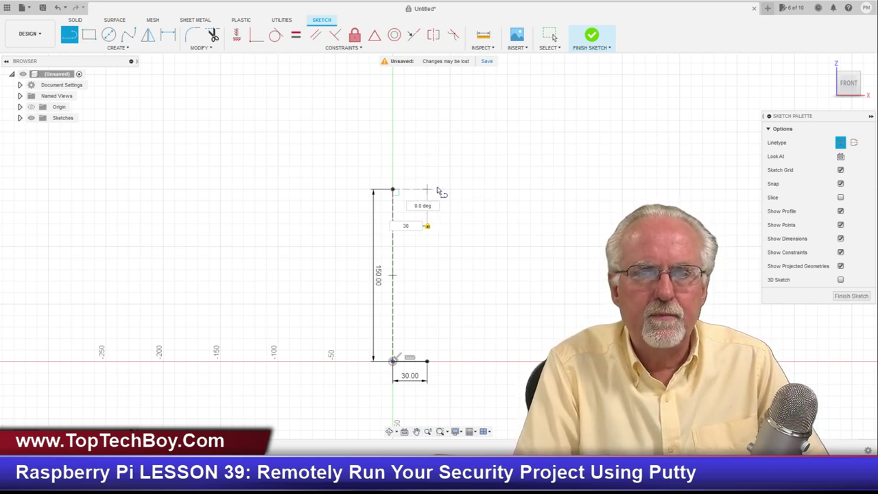
key("Return")
key("Escape")
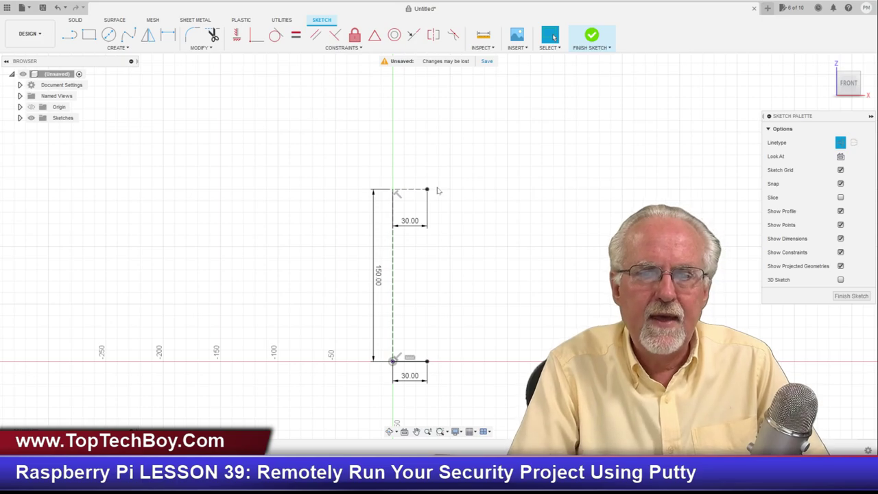
left_click_drag(410, 221, 383, 92)
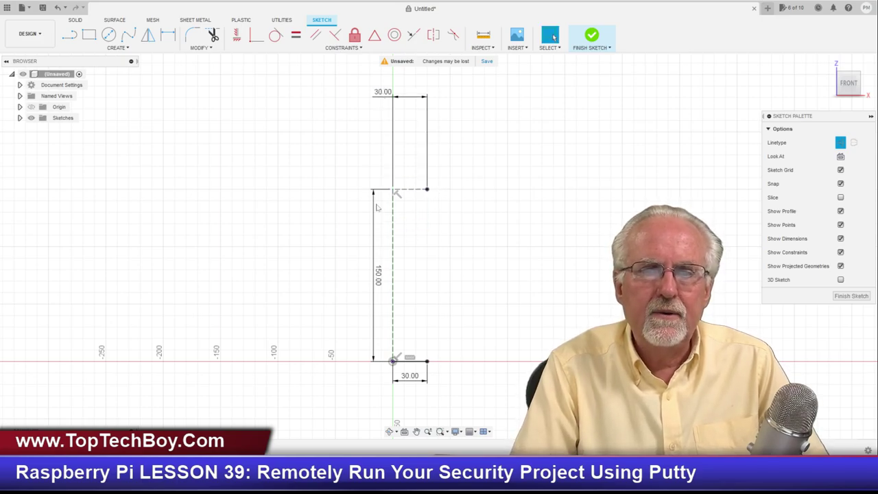
left_click_drag(377, 278, 128, 254)
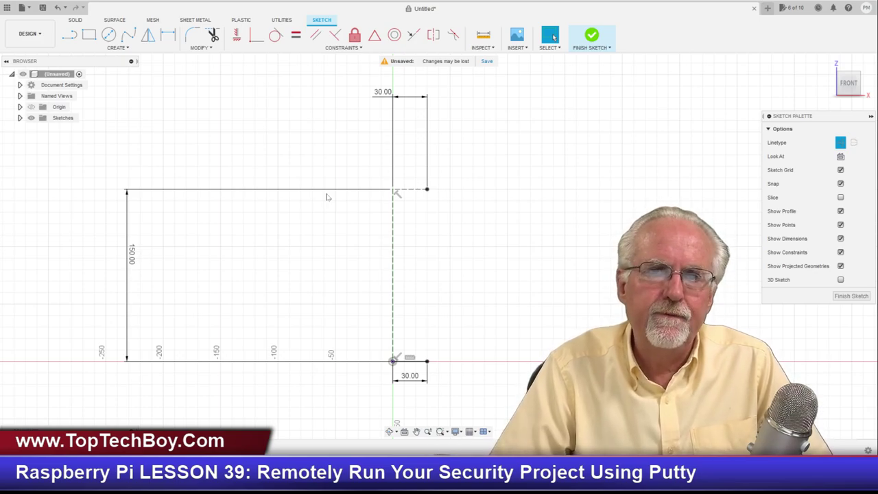
Draw a four-point fit point spline from the base line's outer end, bulging at mid-height and narrowing at the neck, to the upper construction line's end
left_click(128, 34)
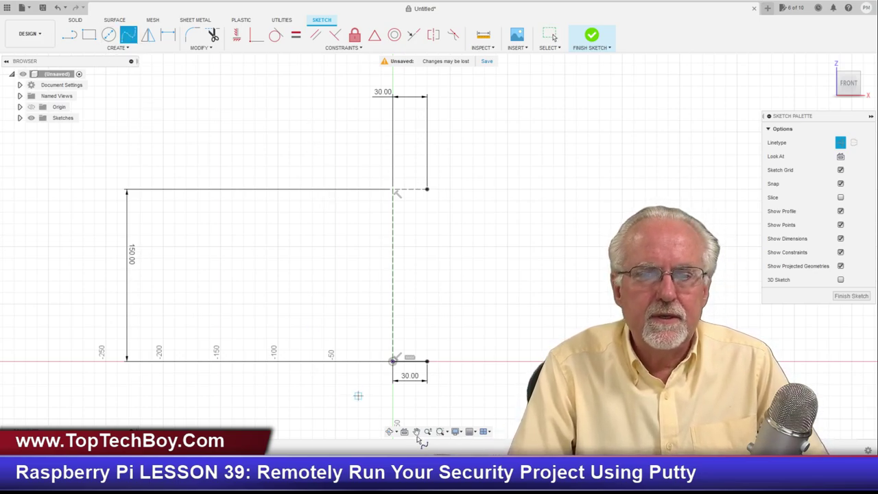
left_click(426, 361)
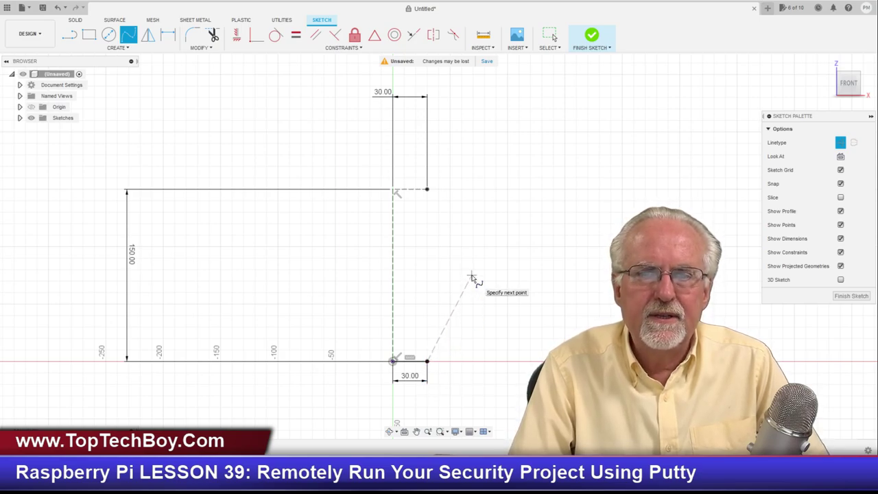
left_click(471, 276)
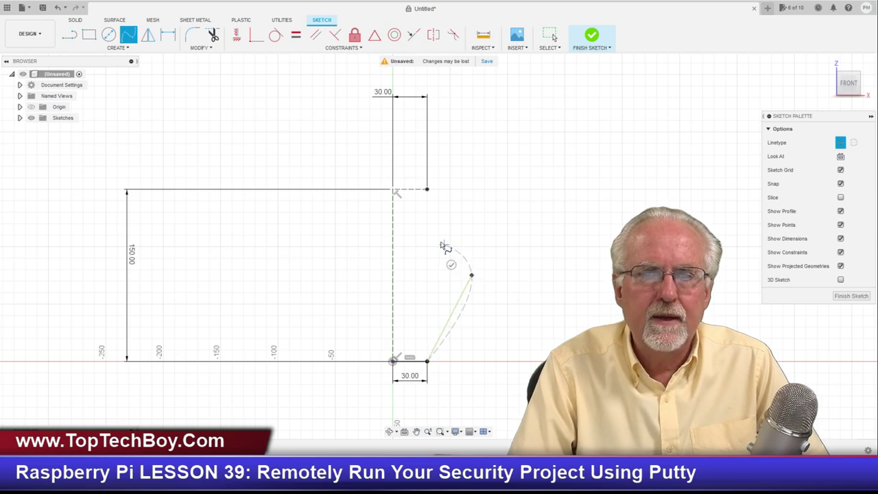
left_click(410, 220)
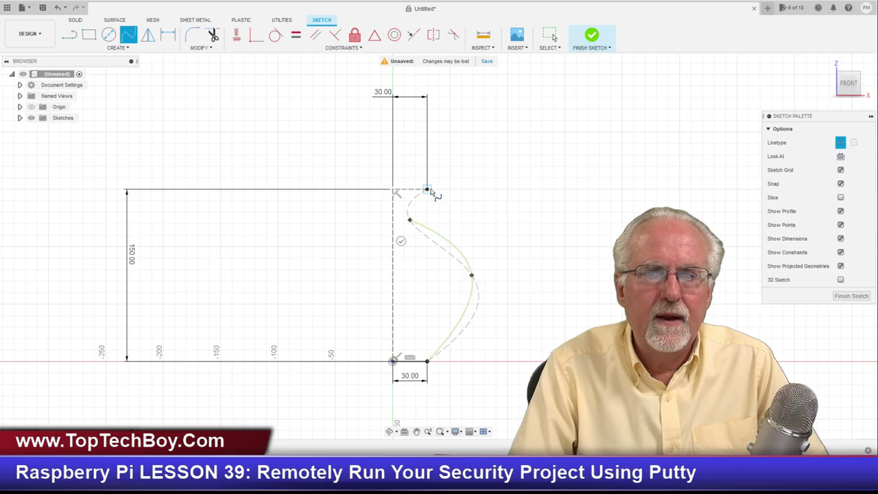
left_click(428, 190)
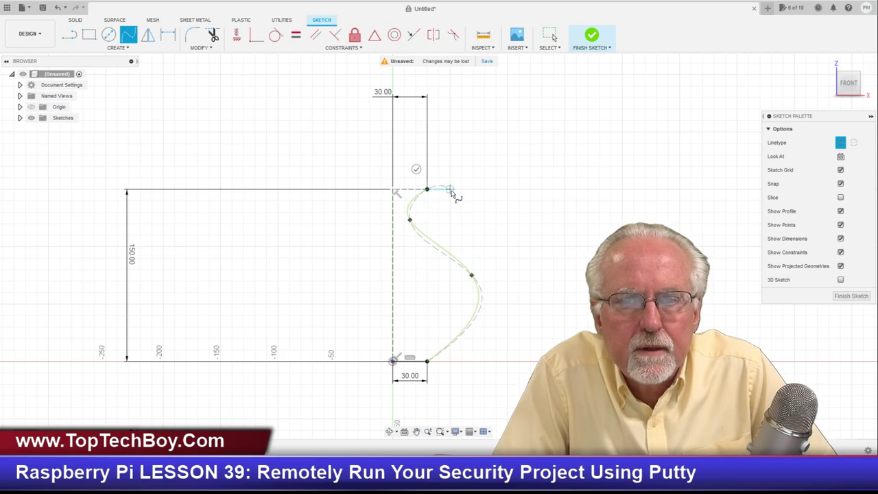
left_click(416, 169)
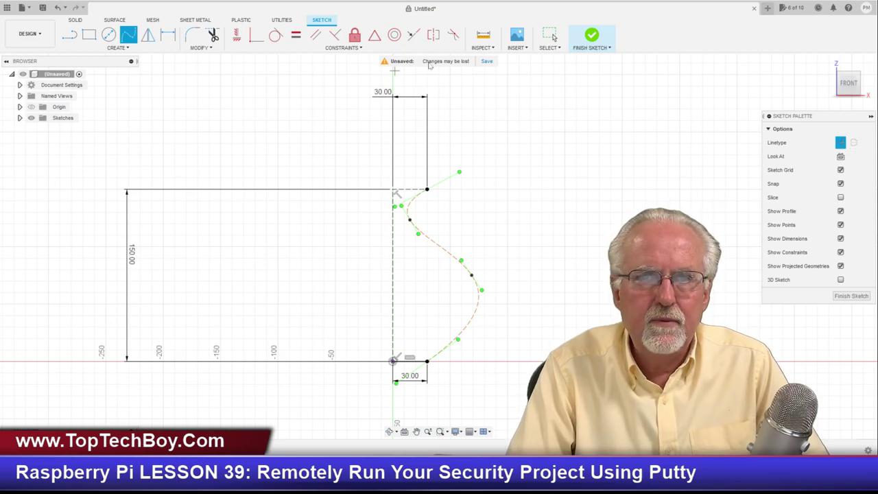
Convert the vase profile spline from construction to a normal solid line
left_click(551, 36)
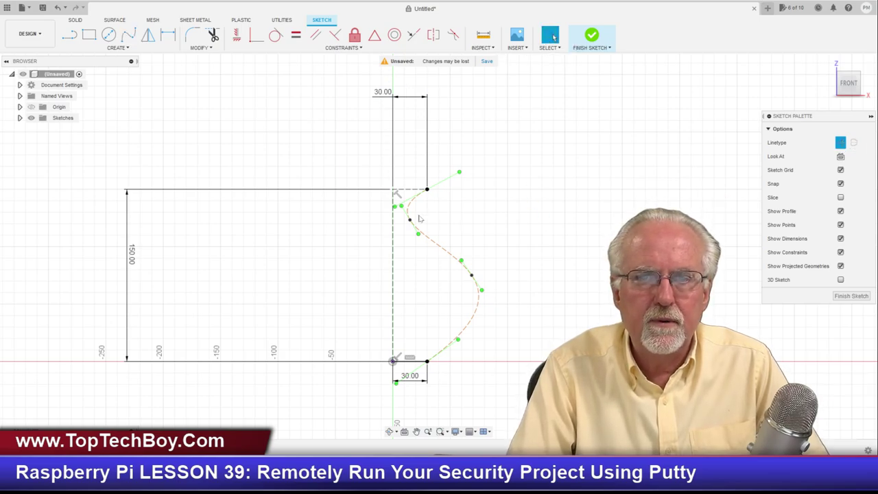
left_click(443, 246)
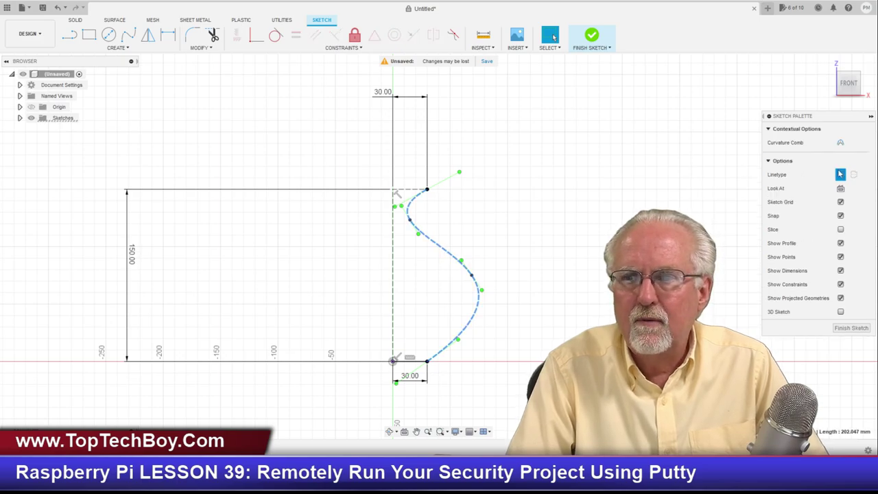
left_click(519, 261)
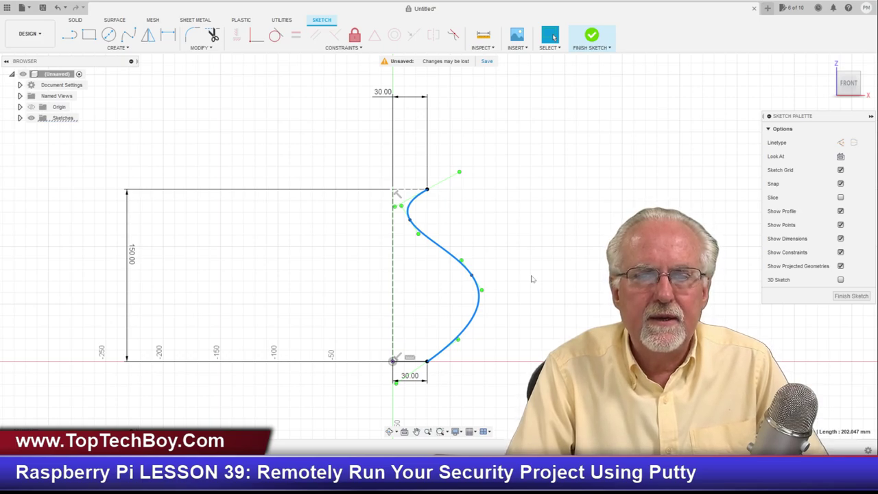
Reshape the spline by moving its neck fit point slightly outward and its mid-height bulge point inward and down for a slimmer profile
left_click(411, 221)
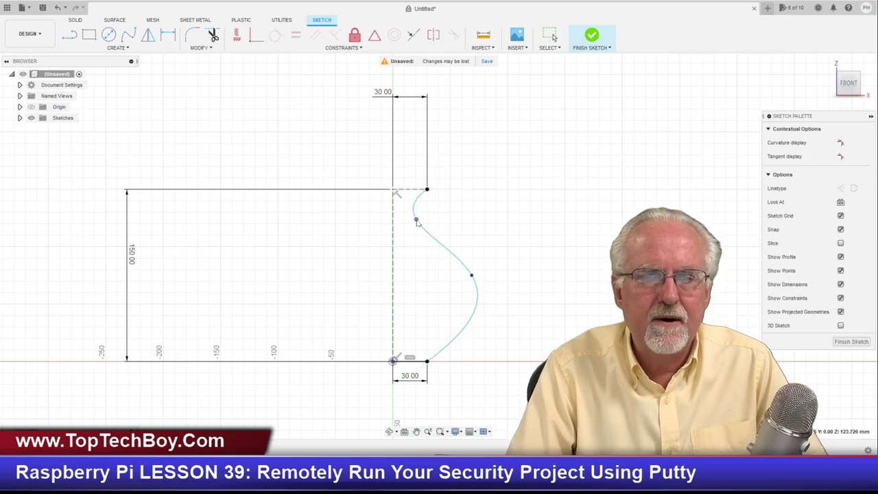
left_click(553, 37)
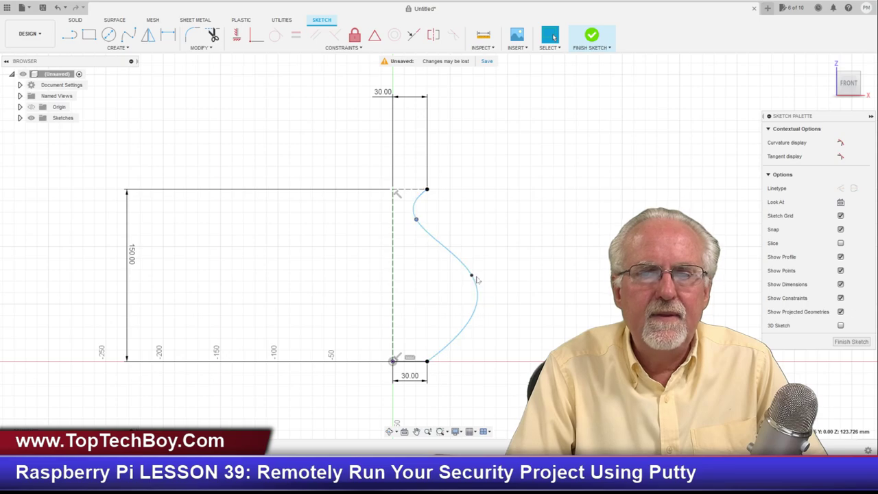
left_click_drag(473, 278, 444, 291)
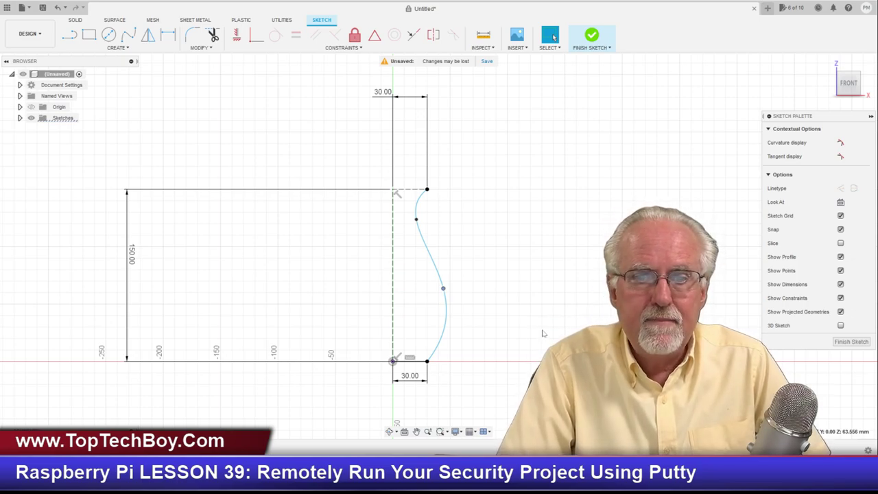
left_click(443, 289)
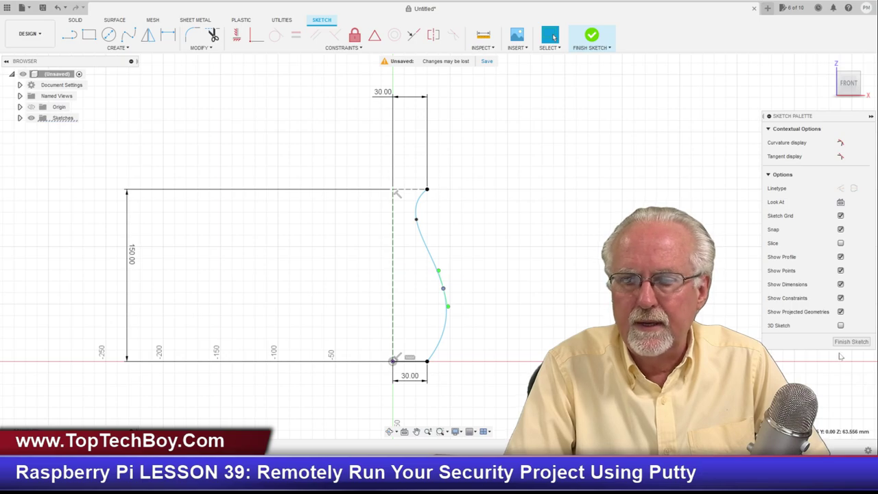
left_click(426, 245)
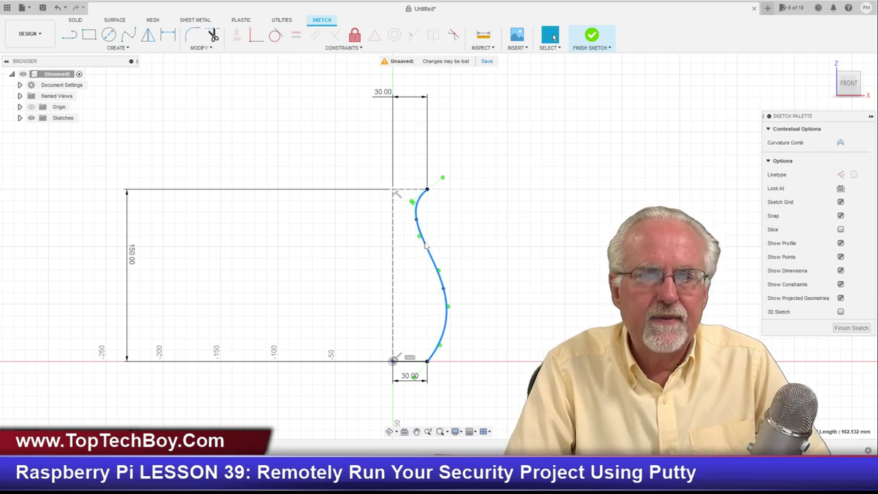
left_click(210, 48)
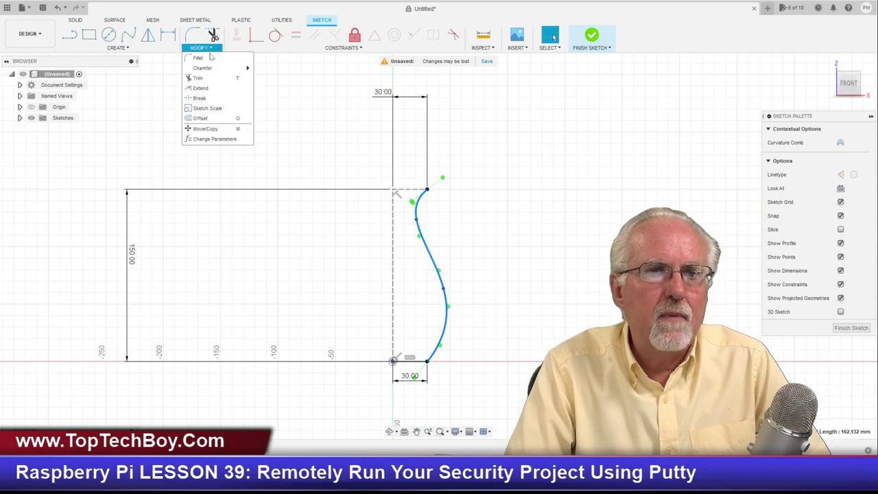
left_click(206, 119)
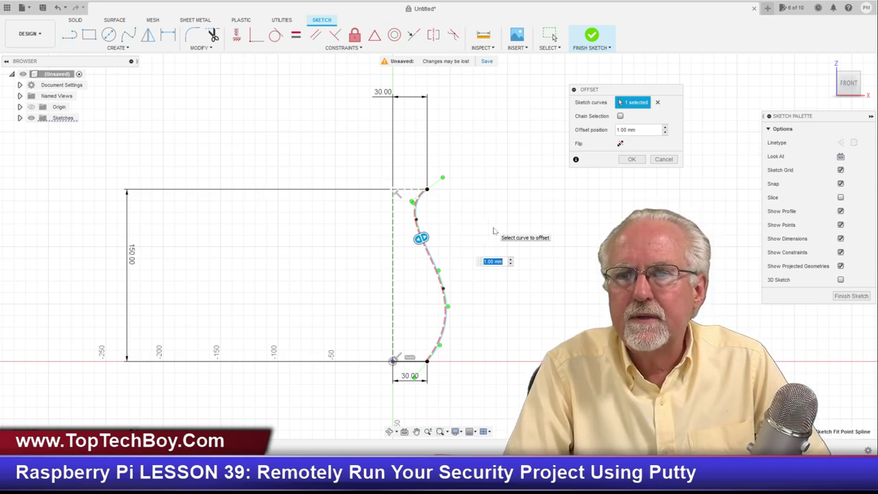
left_click(664, 159)
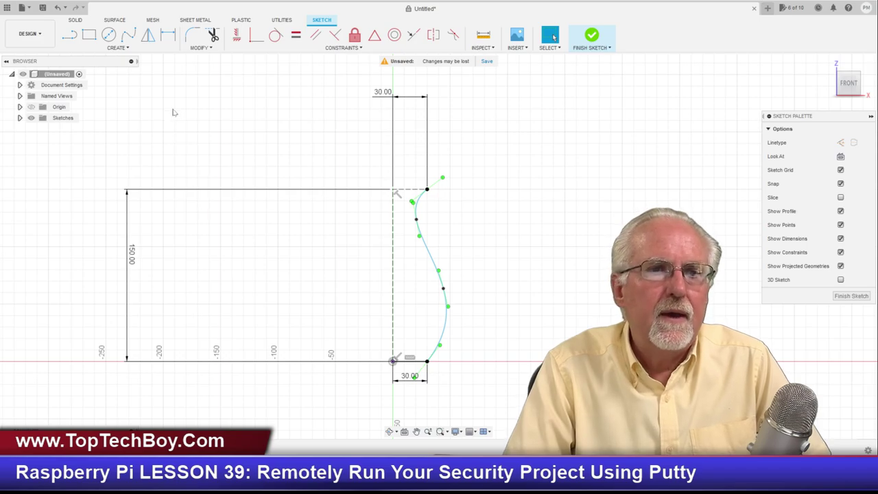
Offset the chained spline and base line 3 mm toward the inside of the vase
left_click(131, 50)
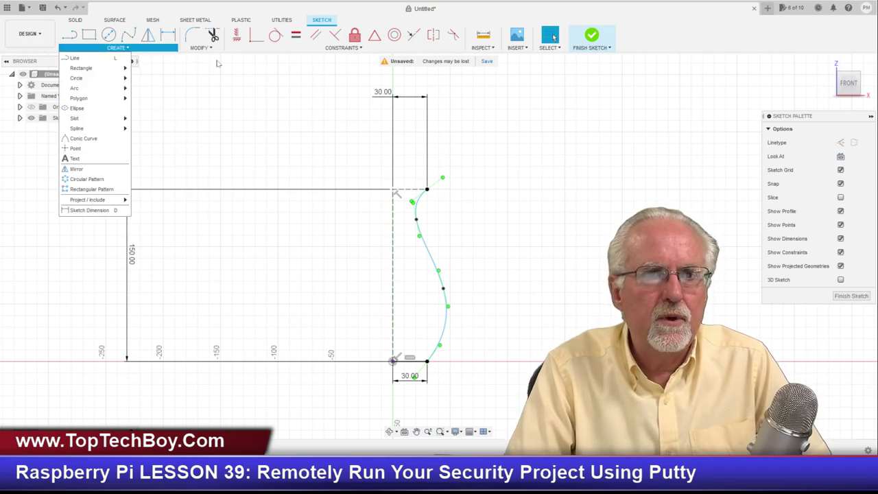
left_click(199, 48)
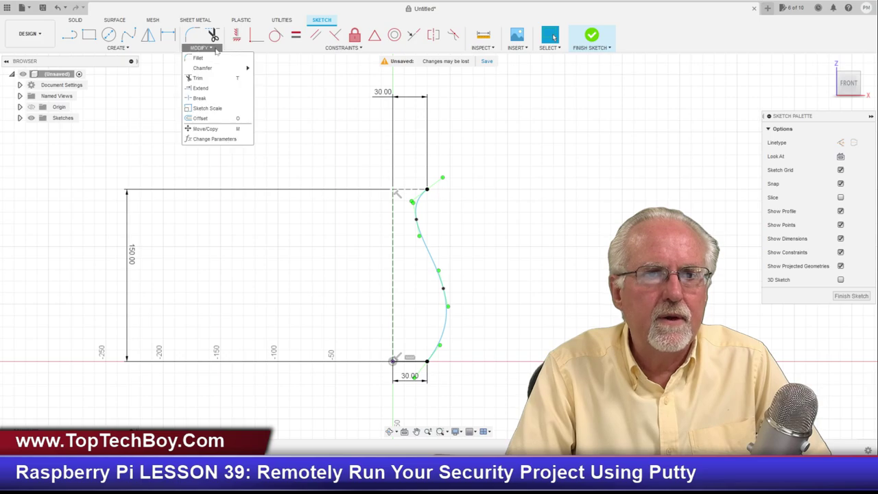
left_click(200, 118)
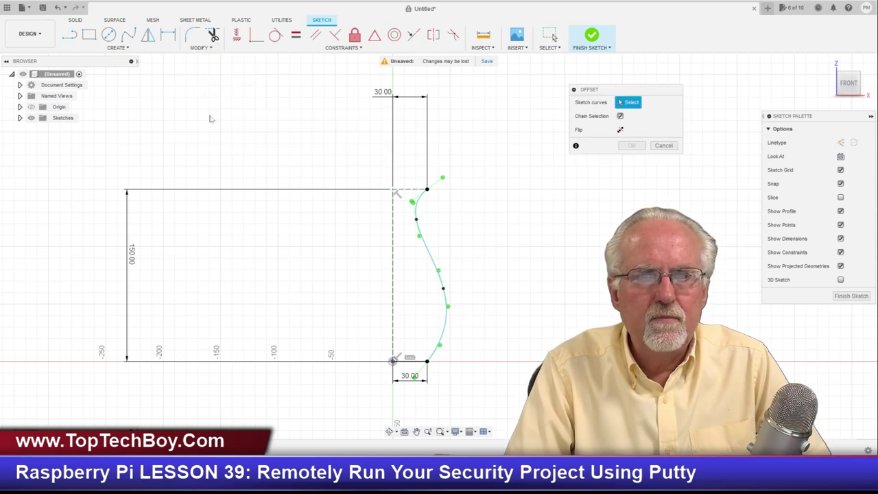
left_click(432, 261)
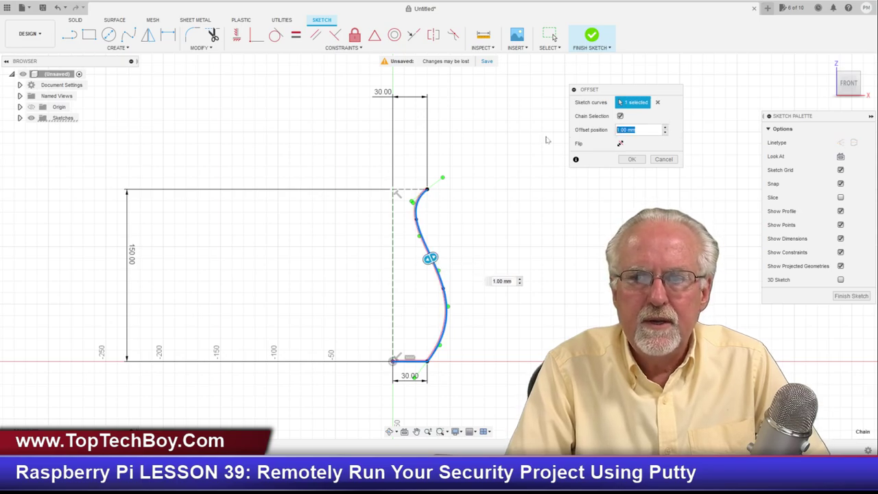
type("3")
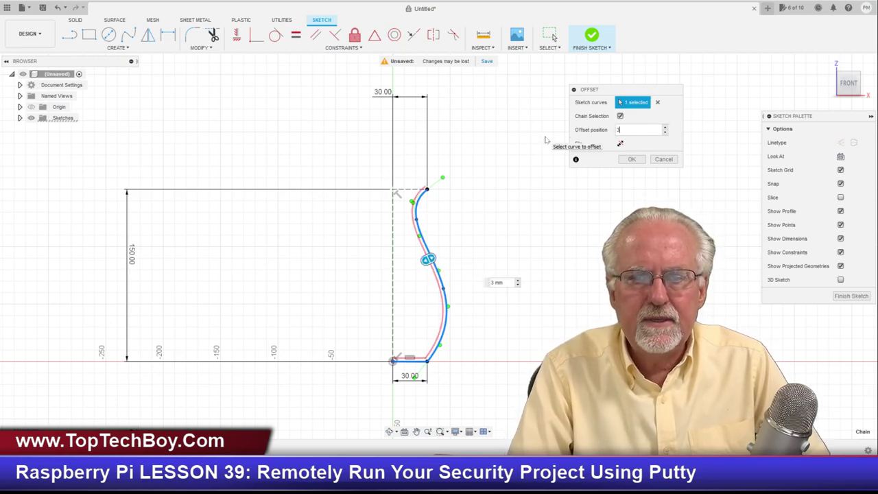
left_click(633, 159)
Close the base of the wall with a short vertical line from the offset base line's inner end to the origin
scroll(387, 276, "down", 2)
scroll(367, 365, "up", 3)
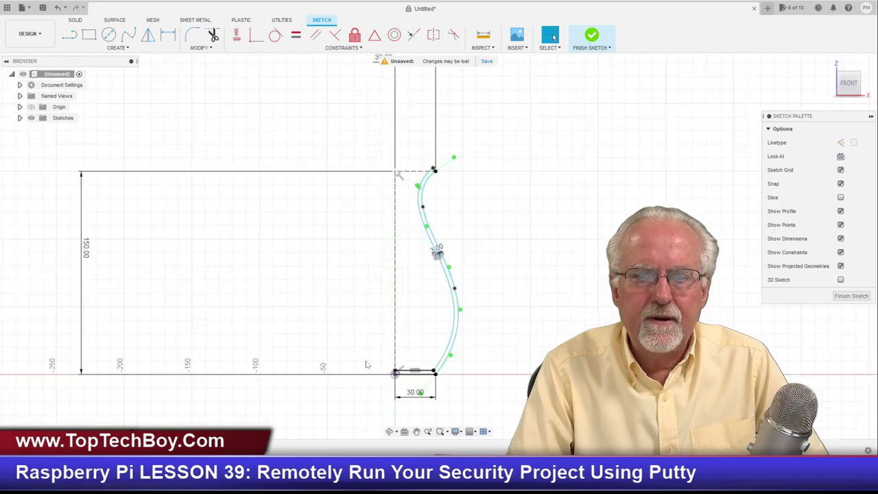
scroll(388, 407, "up", 8)
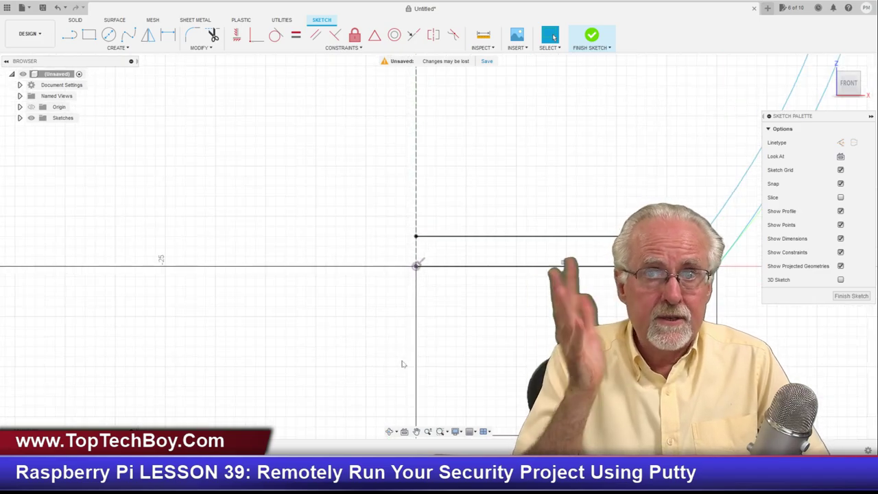
left_click(70, 35)
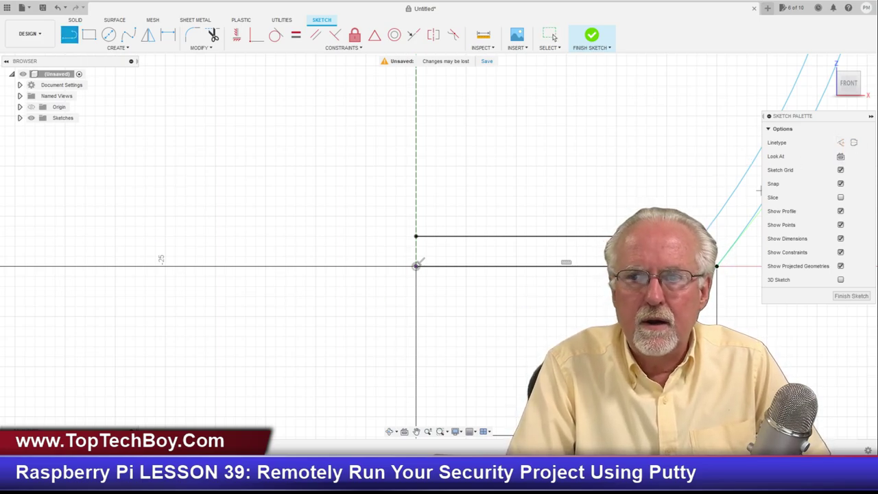
left_click(416, 236)
left_click(416, 266)
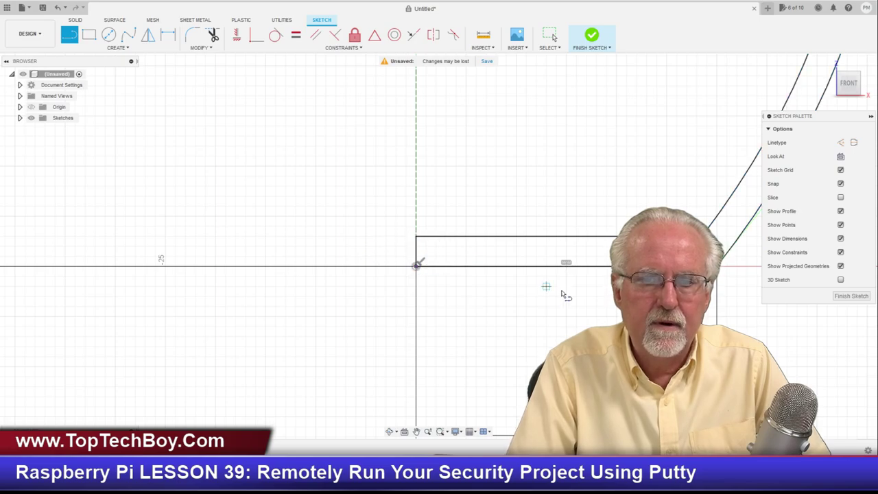
Draw a construction line across the open rim, joining the upper ends of the offset curve and the original spline
scroll(562, 295, "down", 5)
scroll(671, 108, "down", 6)
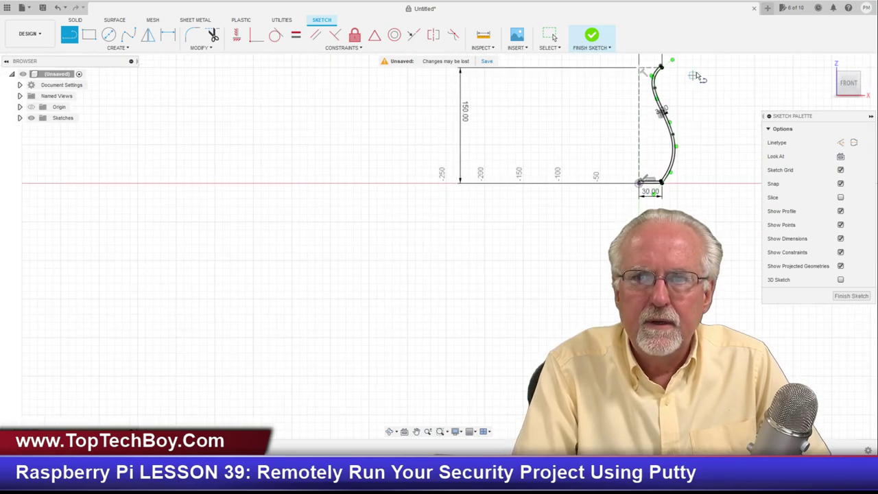
scroll(718, 68, "up", 3)
scroll(717, 69, "up", 4)
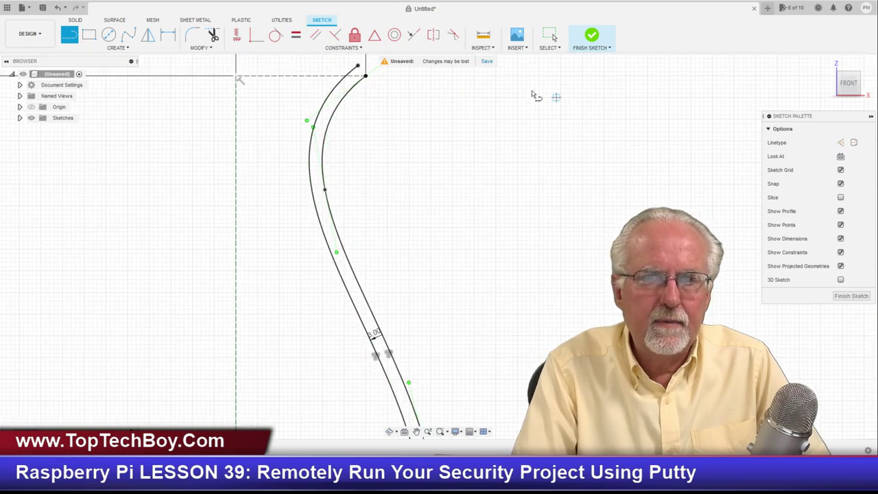
scroll(426, 124, "down", 2)
scroll(446, 80, "up", 3)
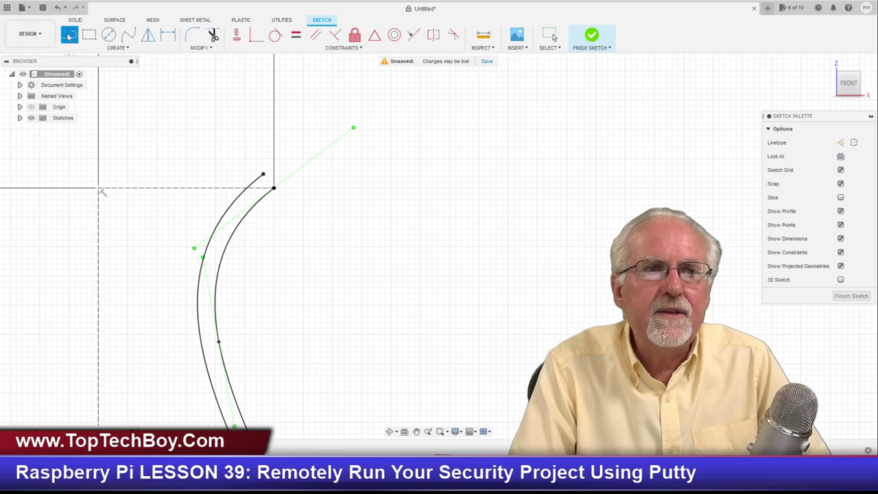
left_click(841, 142)
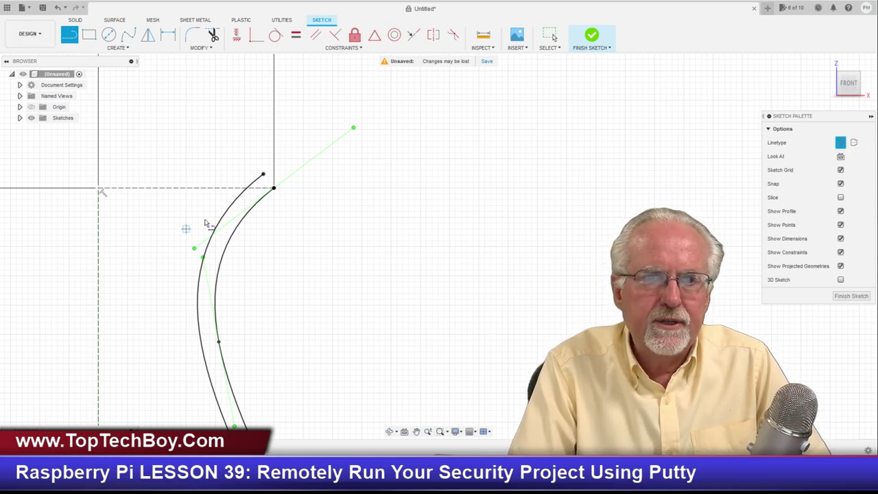
left_click(263, 175)
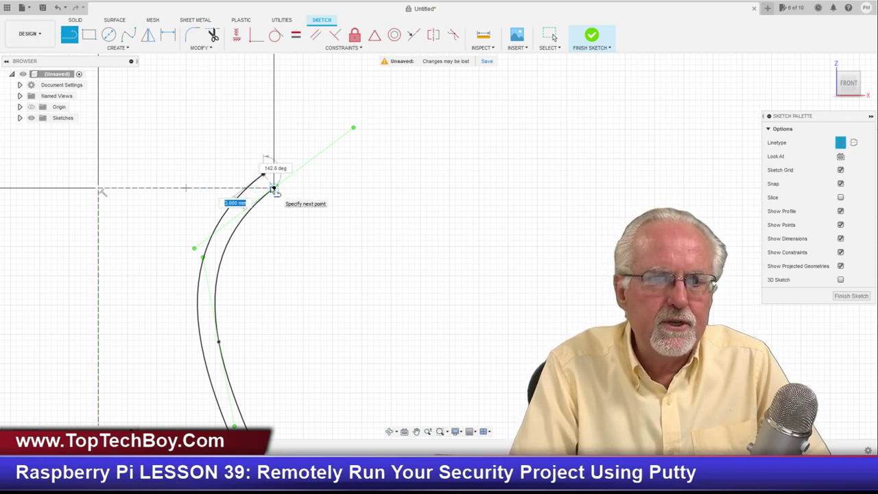
left_click(273, 188)
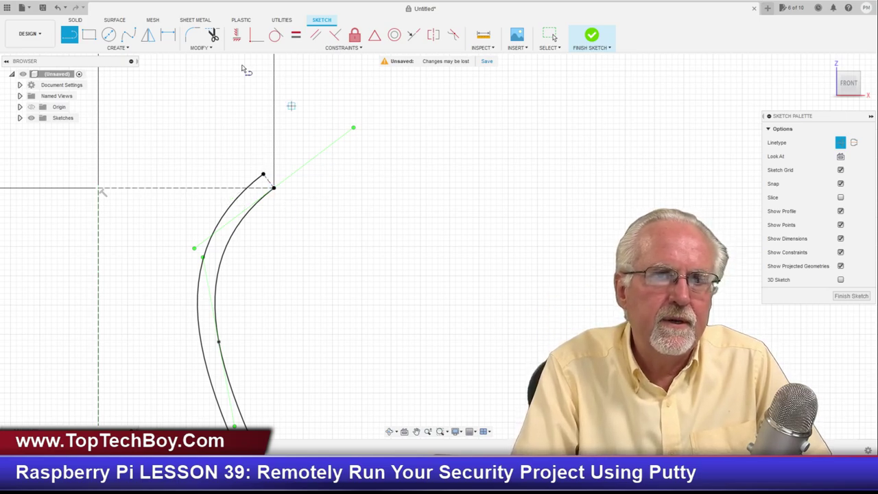
Draw a solid-line circle centred on the rim construction line's midpoint and passing through the original spline's upper end
left_click(108, 34)
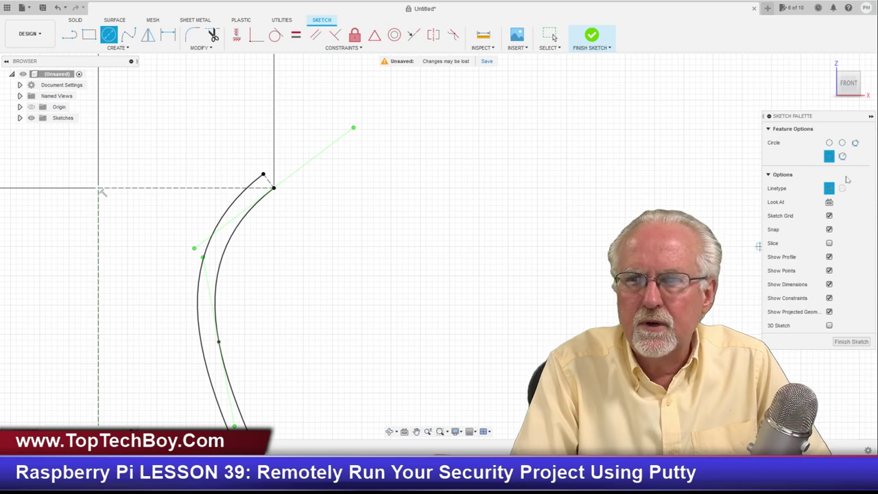
left_click(829, 189)
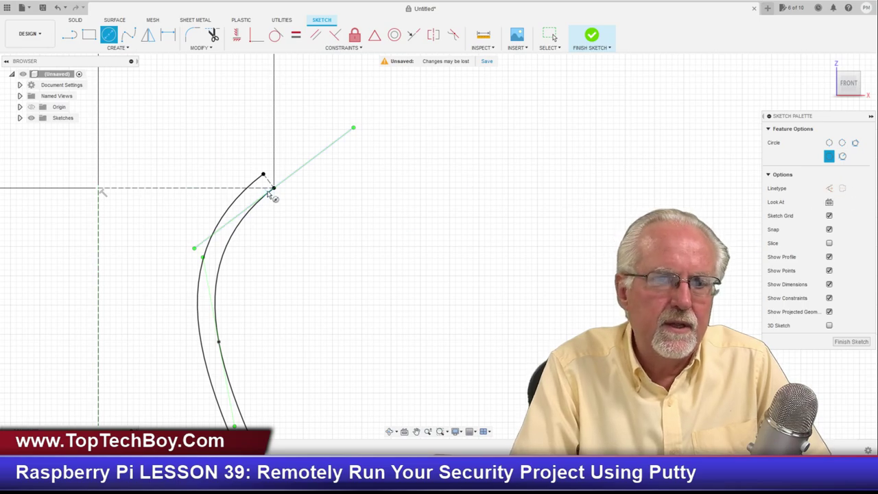
scroll(274, 186, "up", 5)
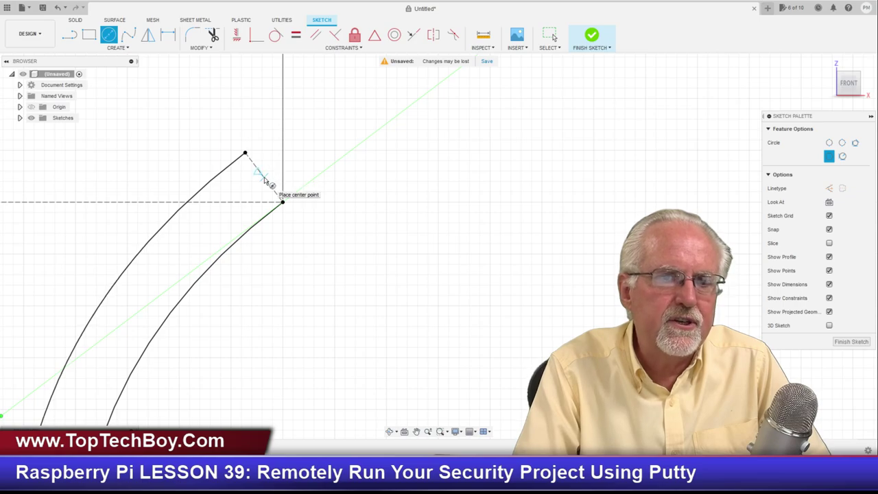
left_click(264, 178)
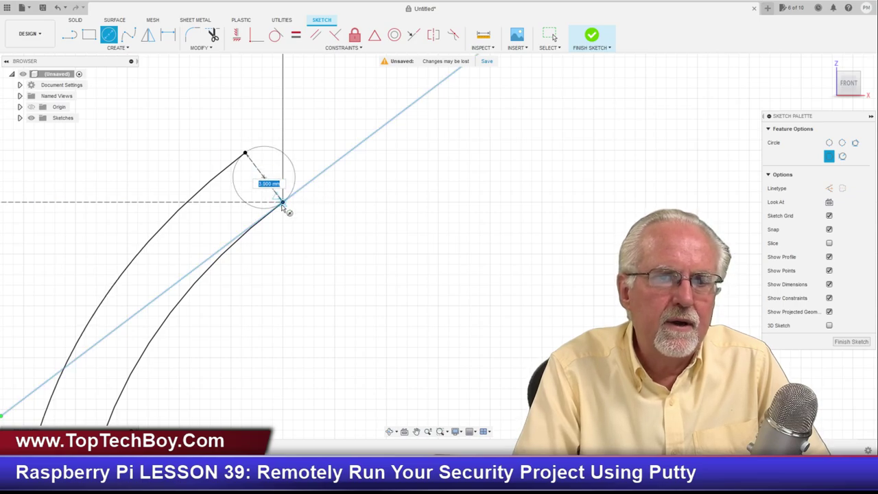
left_click(285, 203)
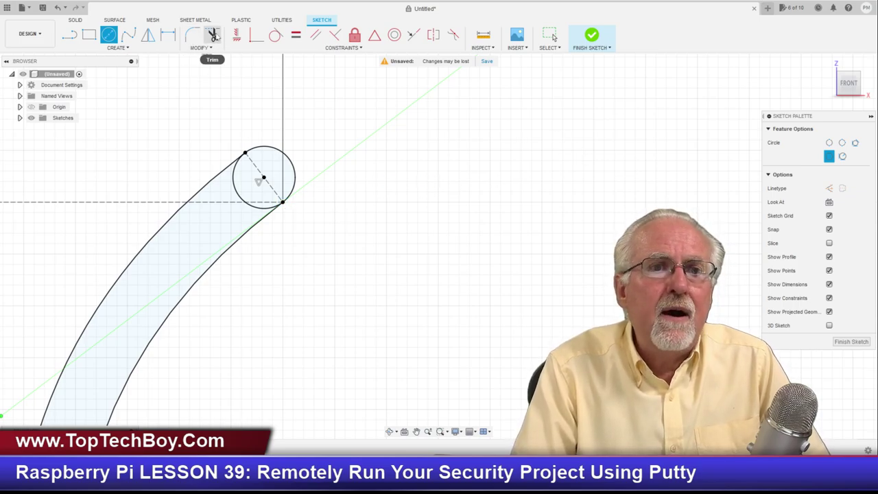
Trim away the part of the rim circle inside the wall, keeping the outer arc as a rounded lip
left_click(213, 34)
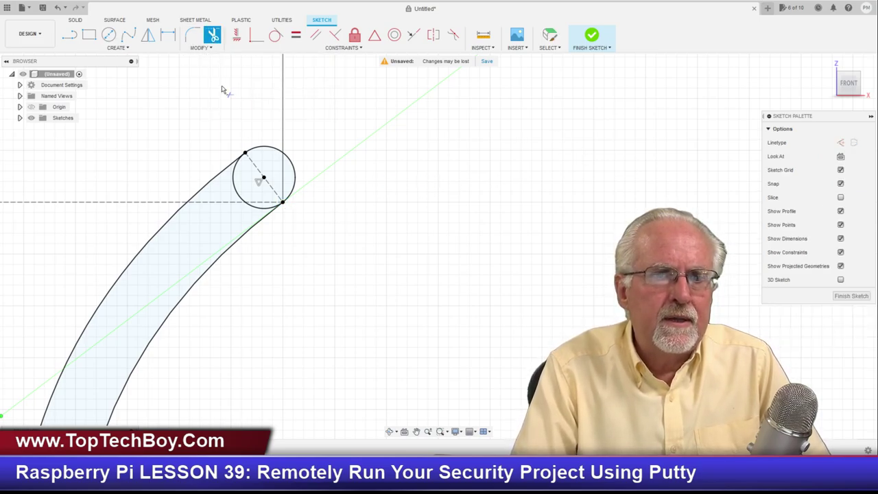
left_click(237, 181)
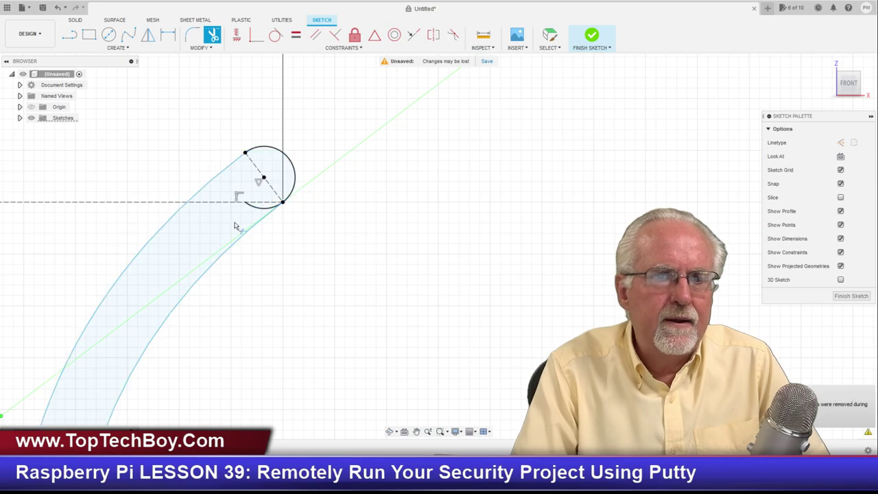
left_click(260, 209)
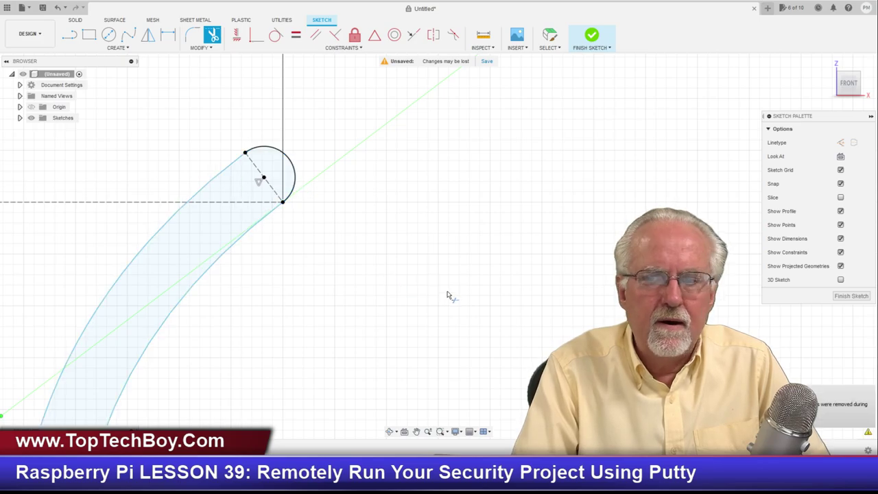
scroll(447, 295, "down", 10)
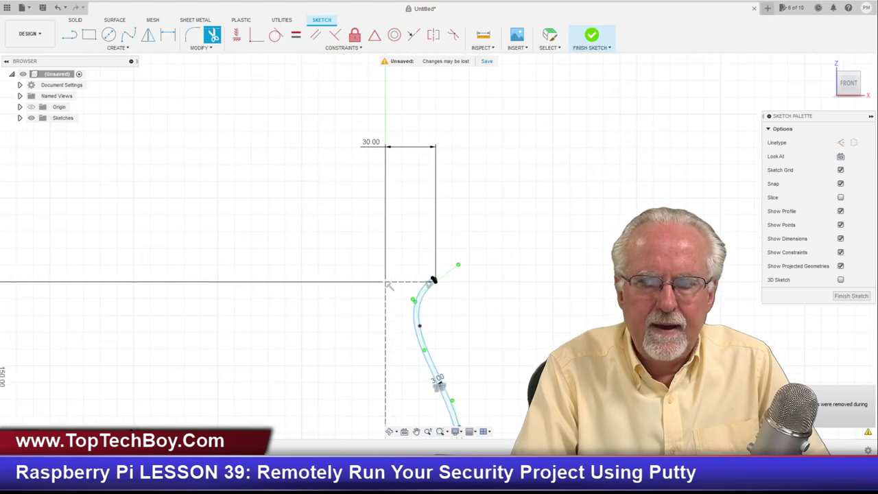
Check the complete vase wall profile and finish the sketch
scroll(443, 235, "down", 5)
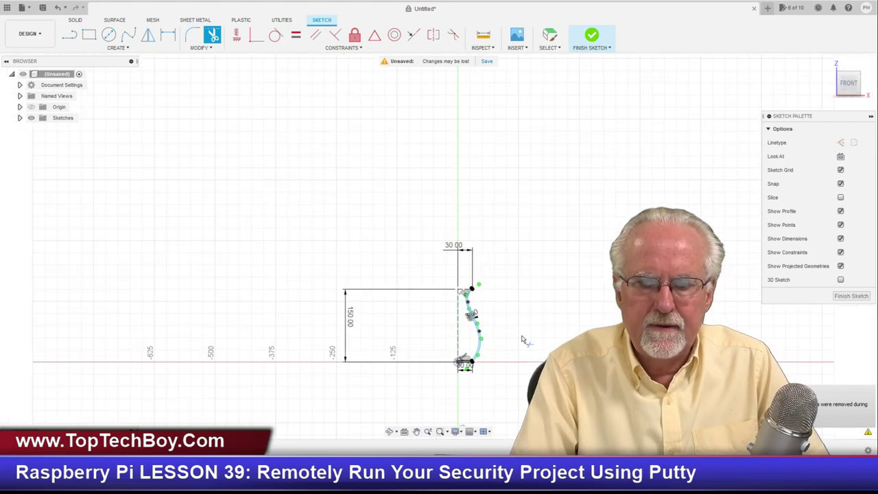
scroll(521, 339, "up", 5)
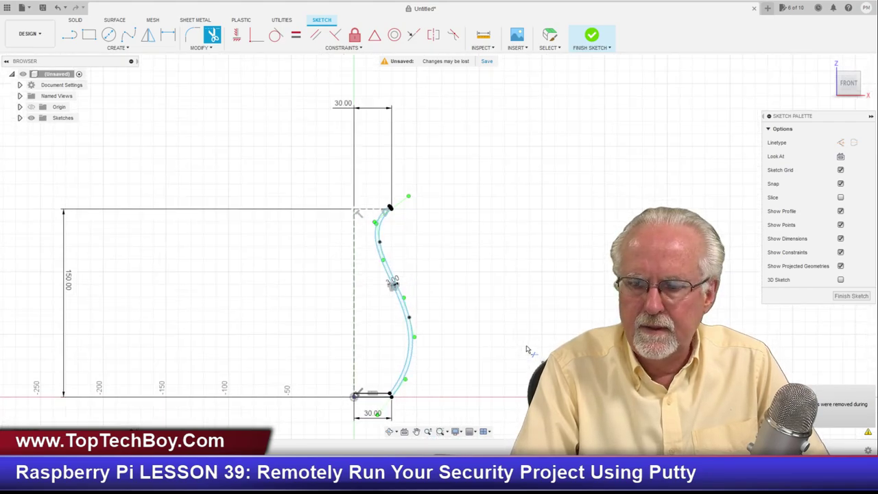
scroll(527, 350, "up", 1)
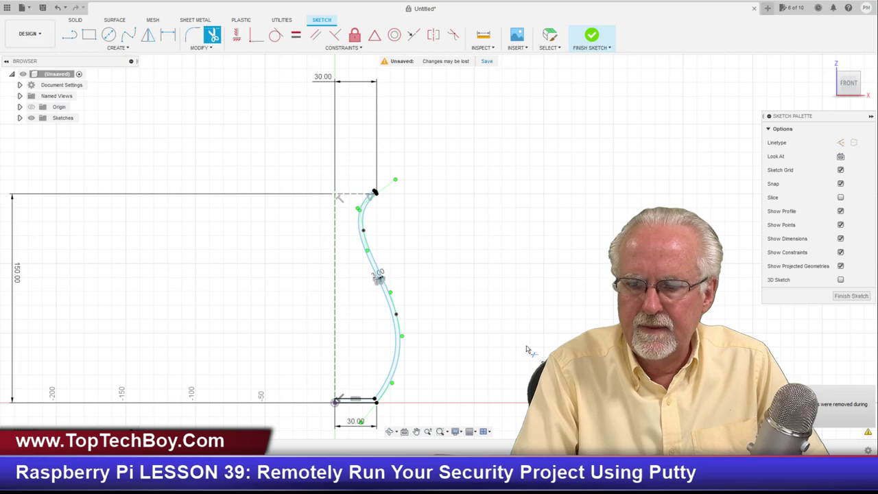
left_click(856, 296)
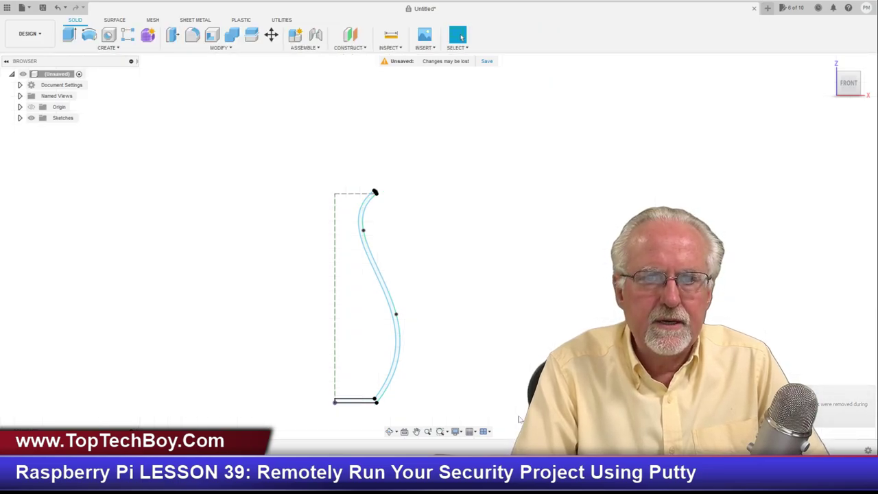
Revolve the vase wall profile 360 degrees around the vertical axis at the origin as a new body
left_click(110, 50)
left_click(102, 108)
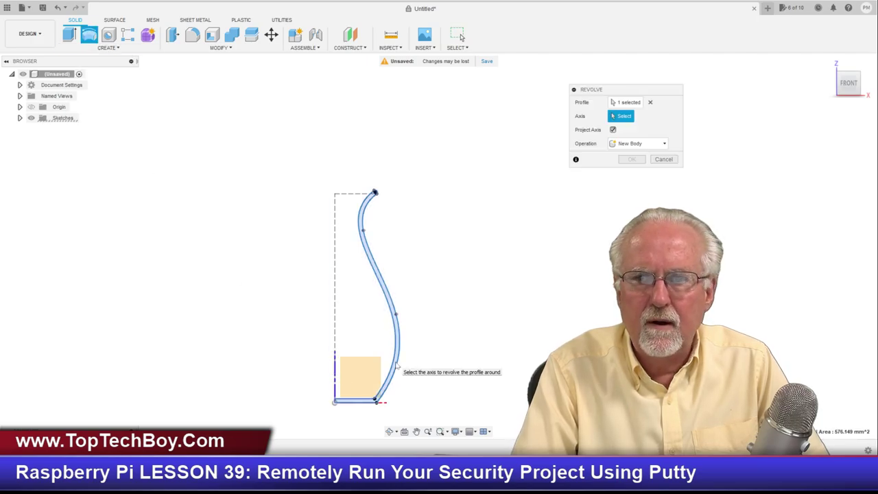
left_click(336, 375)
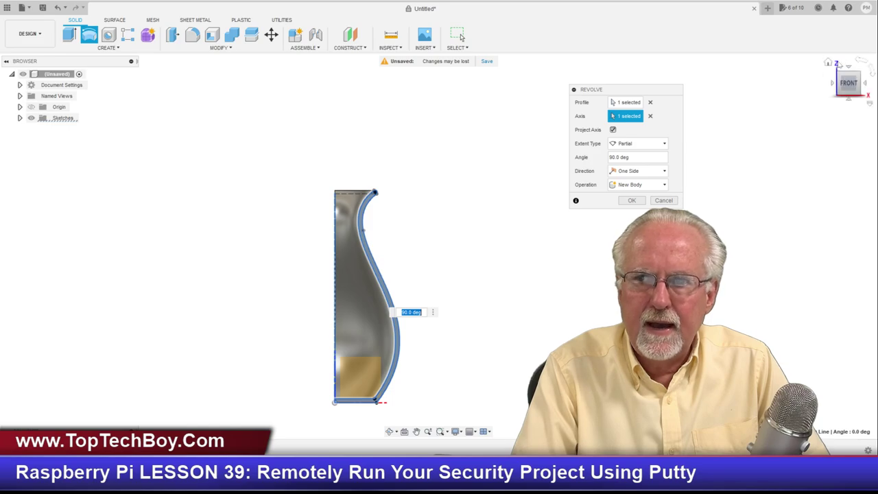
left_click(829, 64)
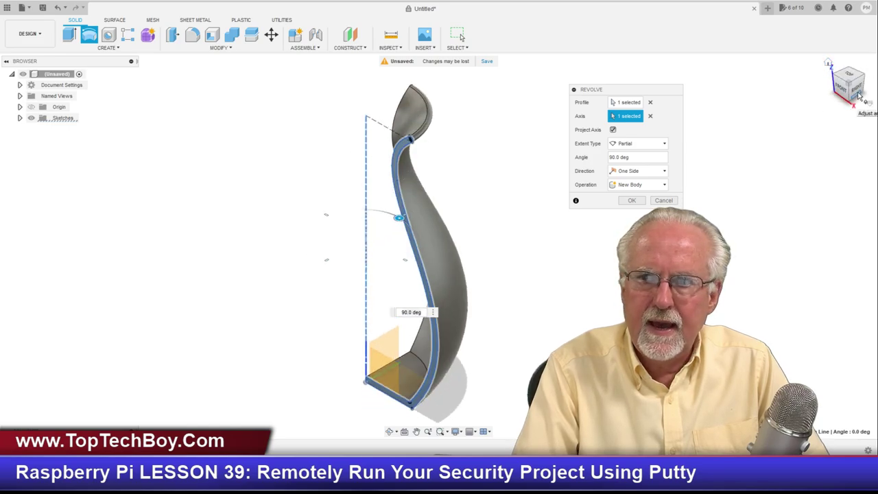
mouse_move(843, 88)
left_mouse_down()
mouse_move(831, 85)
mouse_move(844, 88)
left_mouse_up()
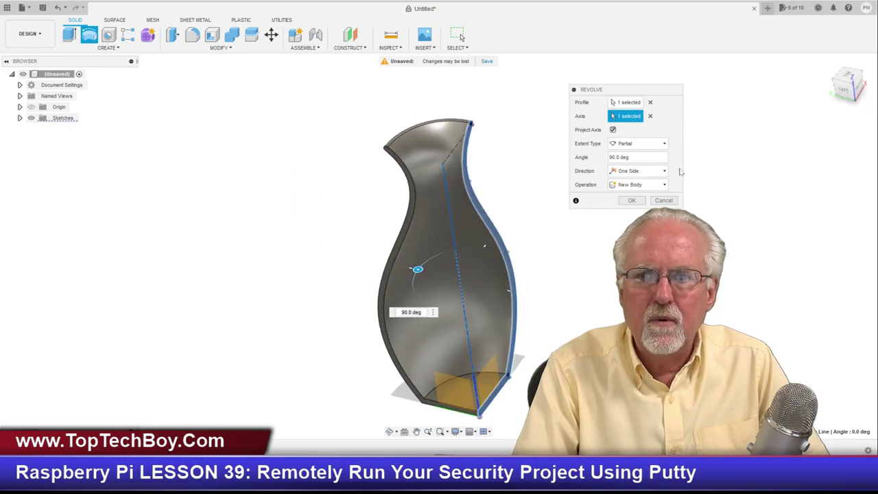
left_click(576, 159)
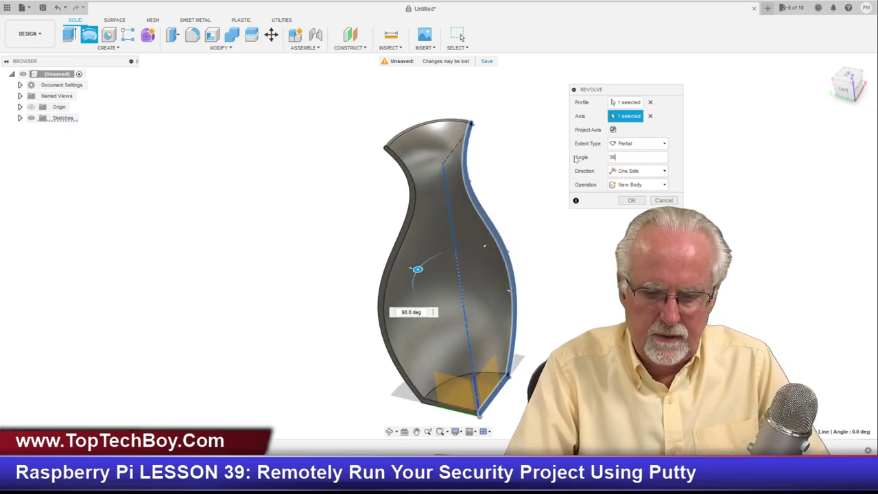
type("360")
left_click(628, 201)
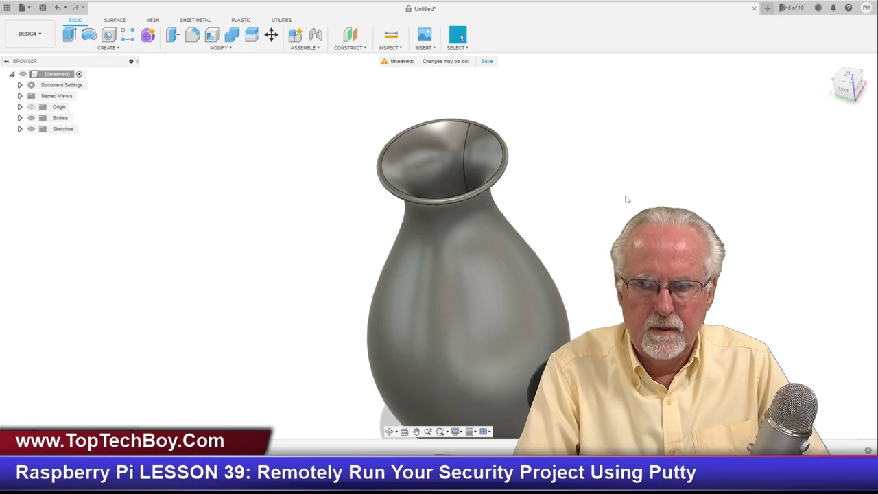
Examine the revolved vase from the front and inspect the sharp edge around its base
left_click_drag(844, 87, 849, 68)
left_click(848, 81)
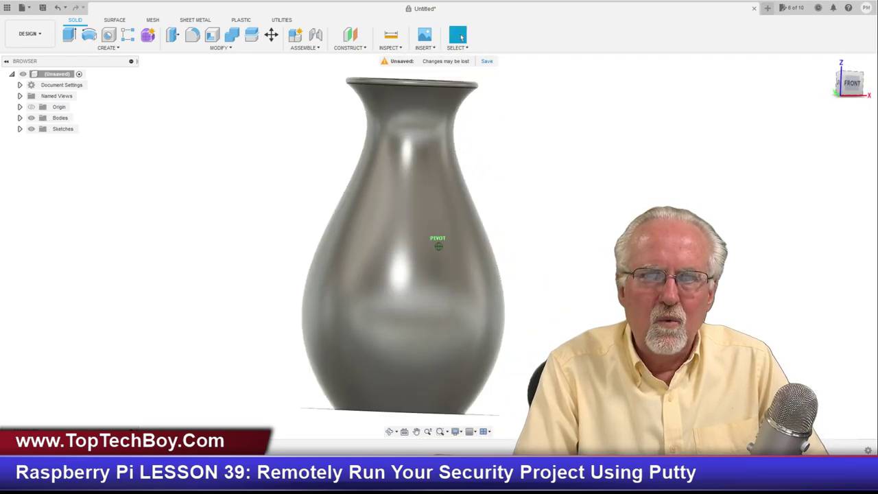
scroll(531, 394, "up", 3)
scroll(532, 392, "down", 5)
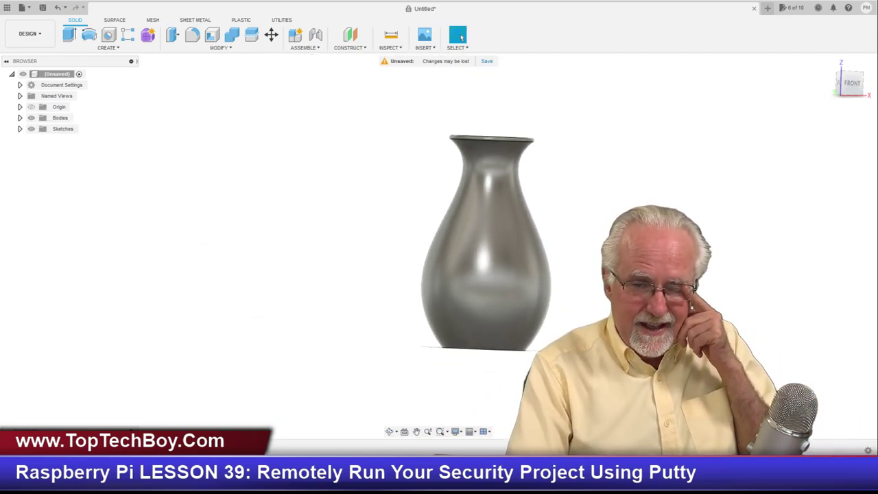
mouse_move(843, 78)
left_mouse_down()
mouse_move(844, 63)
mouse_move(856, 85)
left_mouse_up()
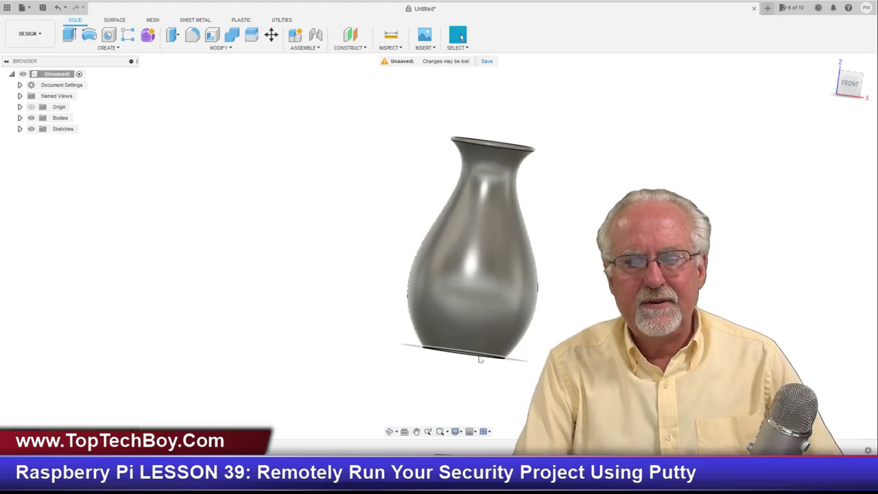
scroll(384, 357, "up", 6)
scroll(373, 355, "up", 2)
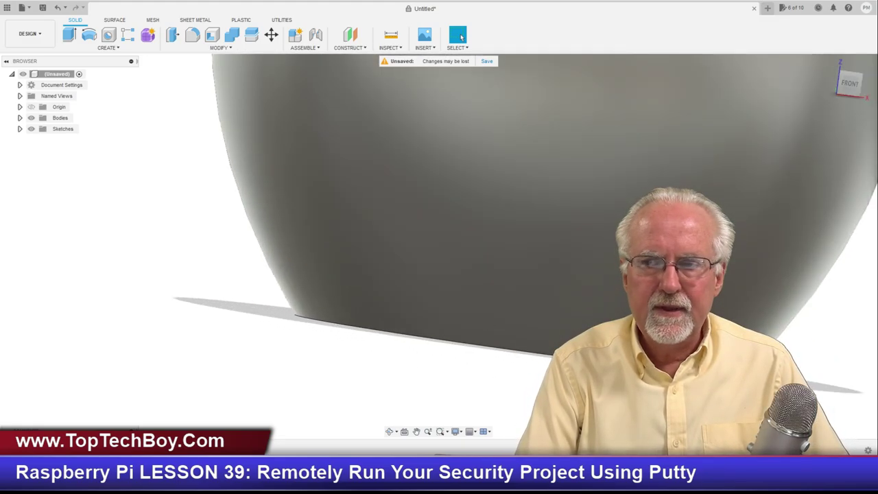
mouse_move(439, 245)
middle_mouse_down("shift")
mouse_move(438, 199)
mouse_move(438, 247)
middle_mouse_up("shift")
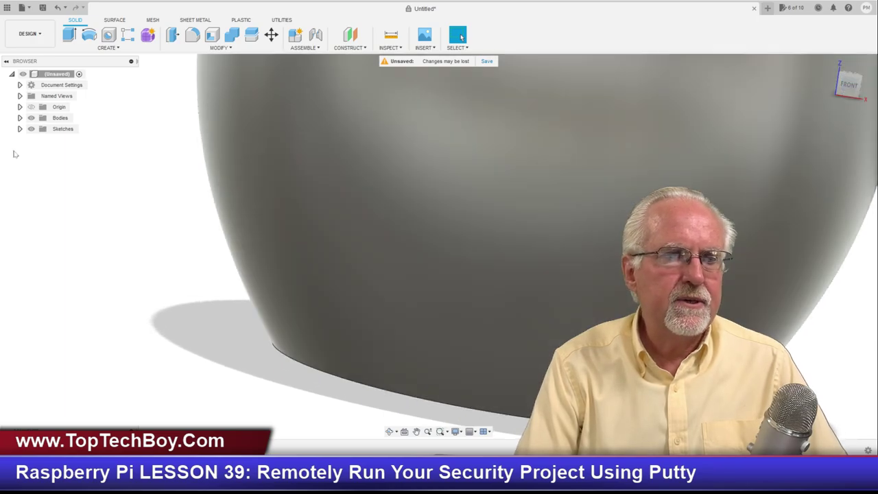
Make the vase's profile sketch visible and open it for editing
left_click(19, 129)
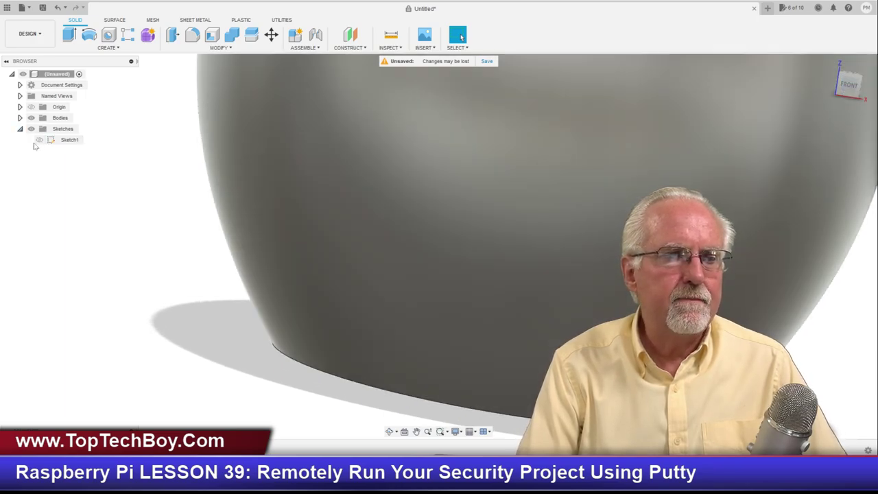
left_click(38, 142)
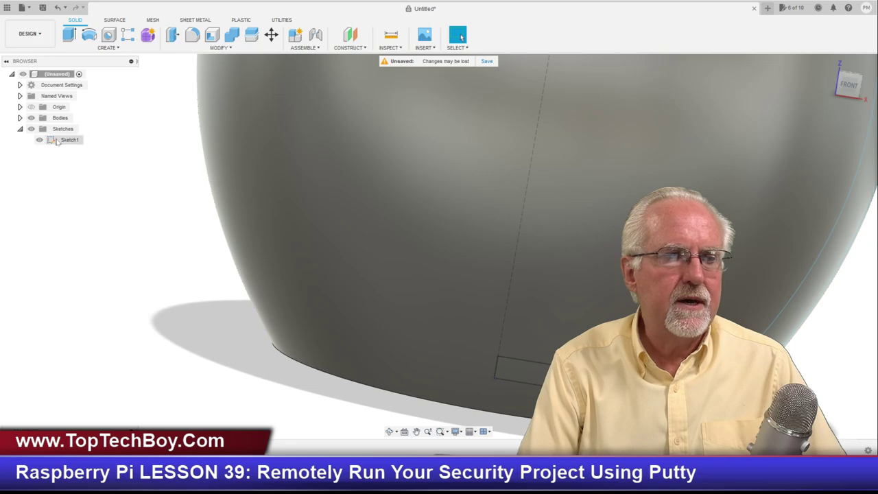
right_click(70, 143)
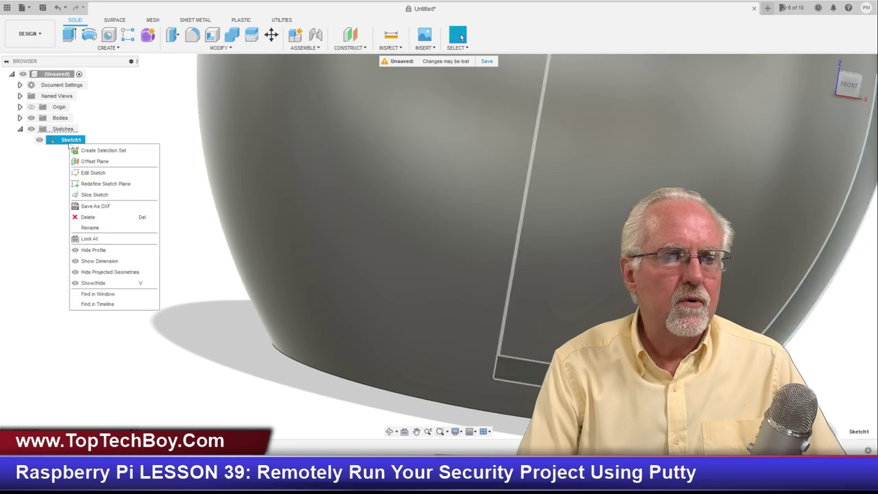
left_click(92, 173)
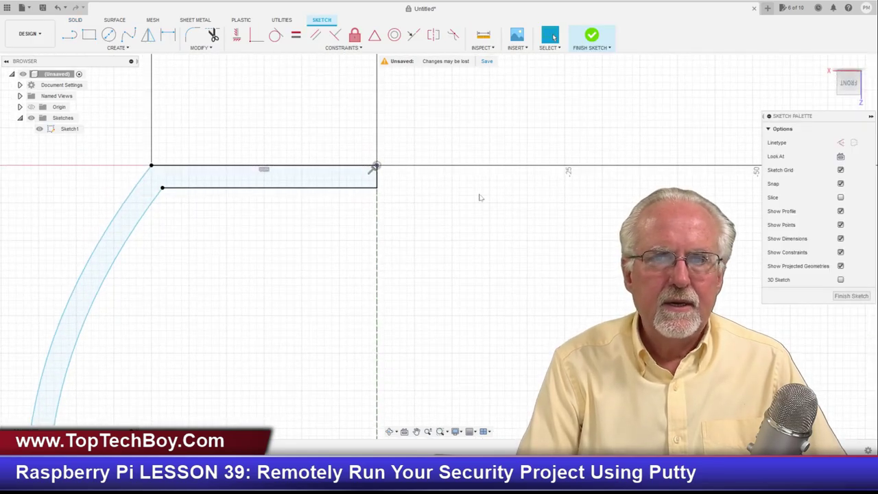
Fillet the outer corner between the base line and the wall spline with a 7 mm radius, and finish the sketch
left_click(828, 62)
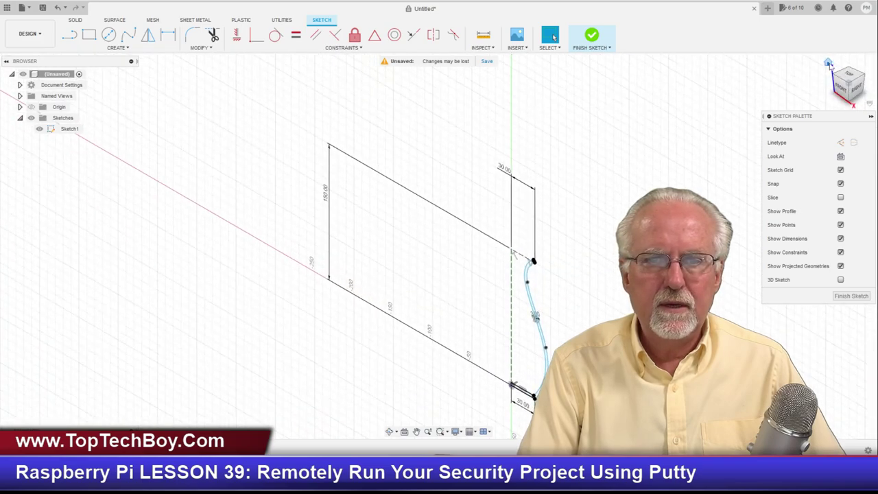
left_click(840, 91)
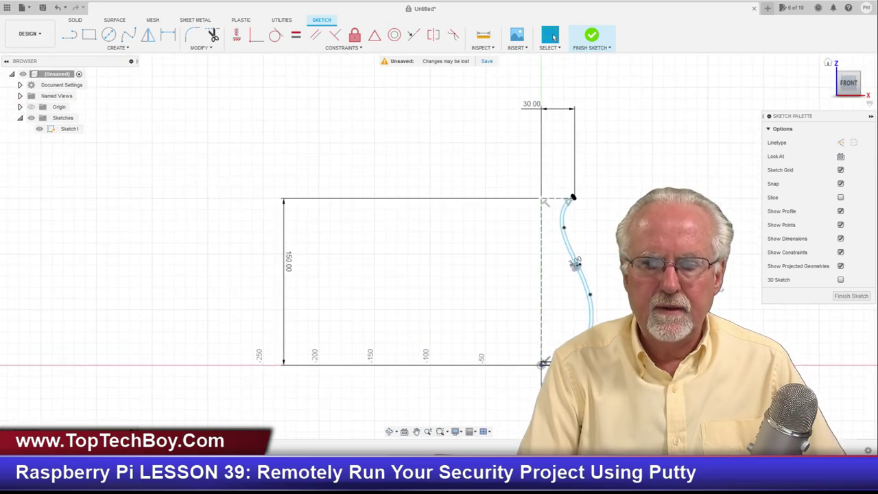
scroll(544, 363, "up", 10)
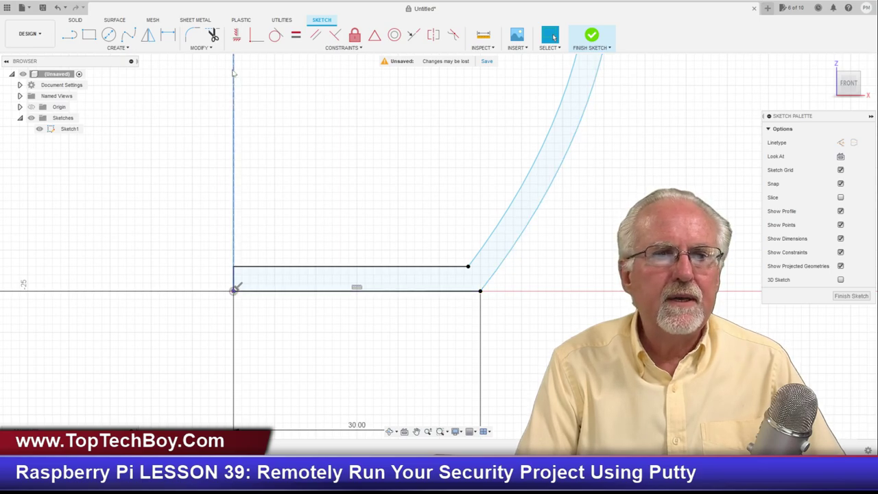
left_click(193, 34)
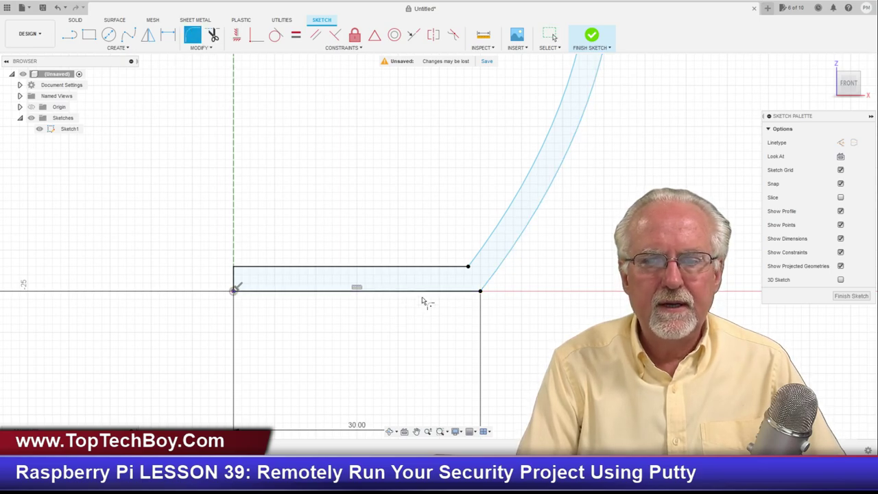
left_click(460, 292)
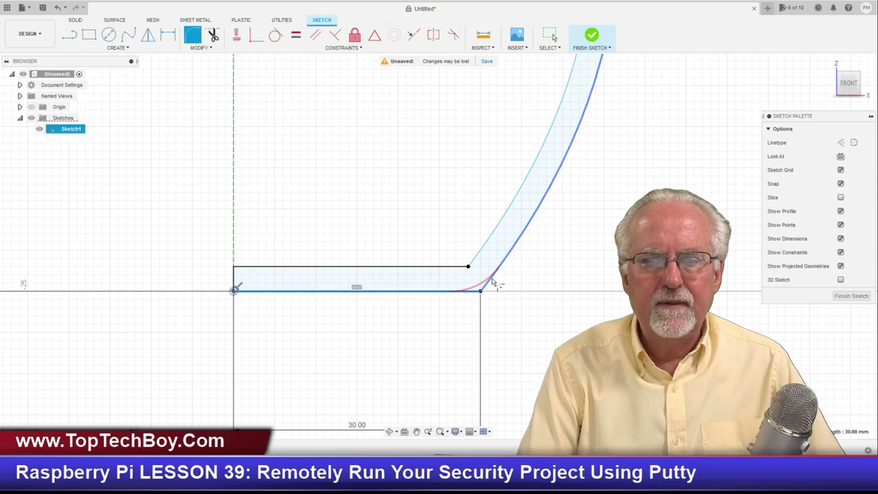
left_click(493, 280)
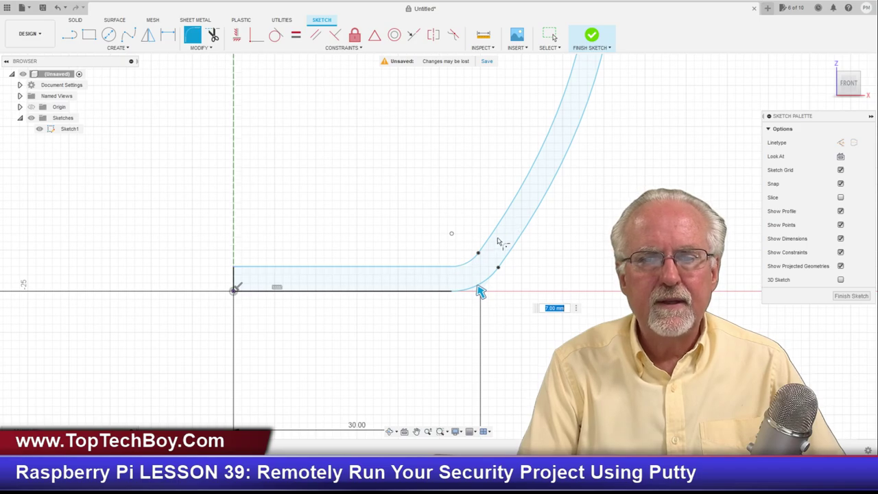
left_click(851, 296)
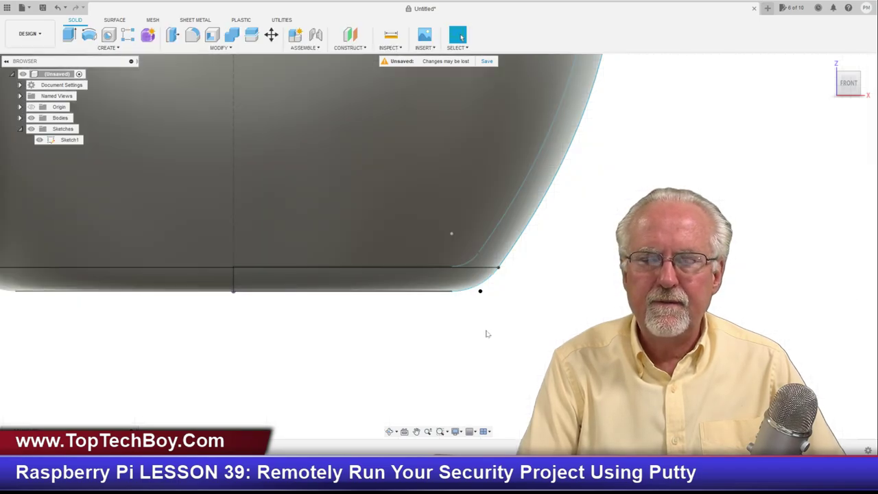
Inspect the updated vase with its rounded base, and reopen its profile sketch for editing in the front view
scroll(486, 334, "down", 10)
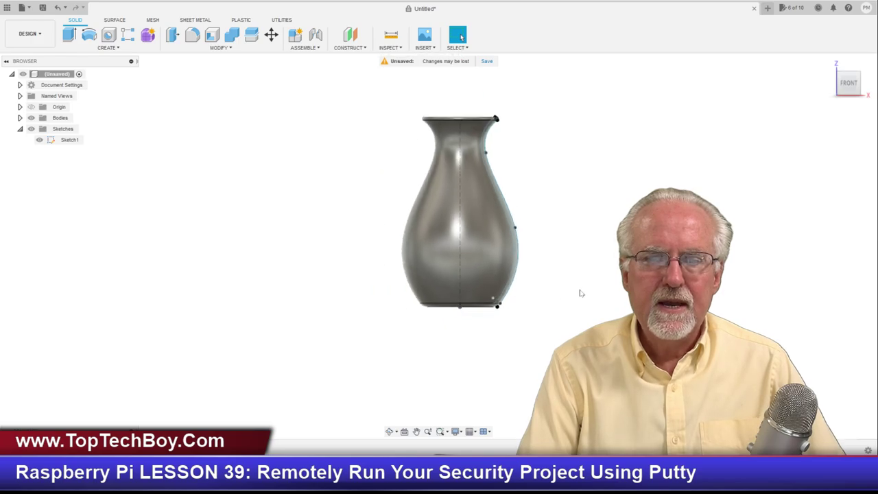
mouse_move(438, 245)
middle_mouse_down("shift")
mouse_move(347, 257)
mouse_move(343, 295)
mouse_move(378, 252)
middle_mouse_up("shift")
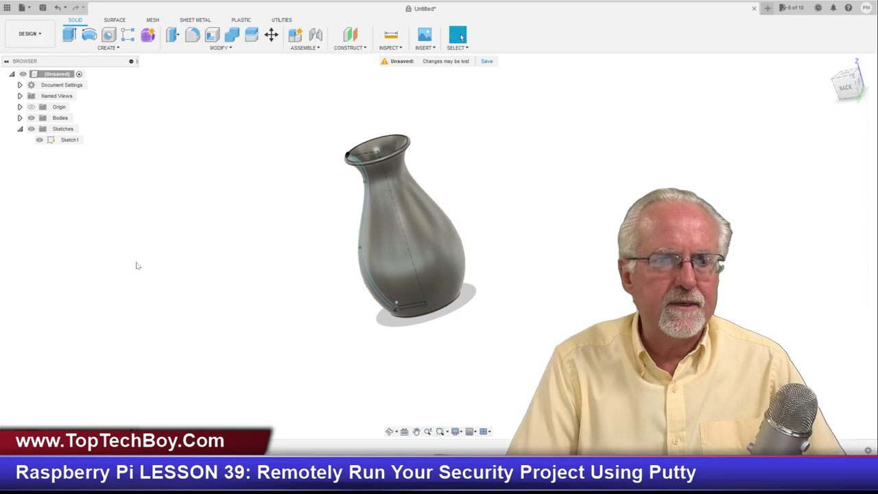
right_click(68, 143)
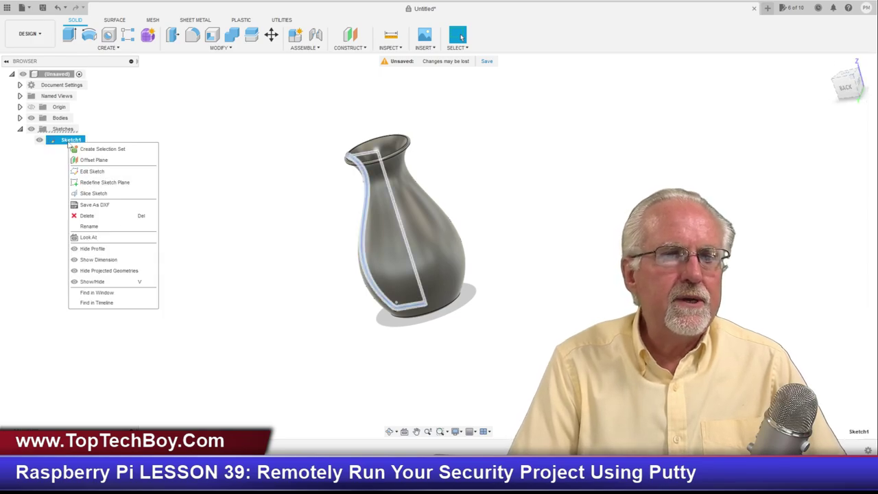
left_click(84, 172)
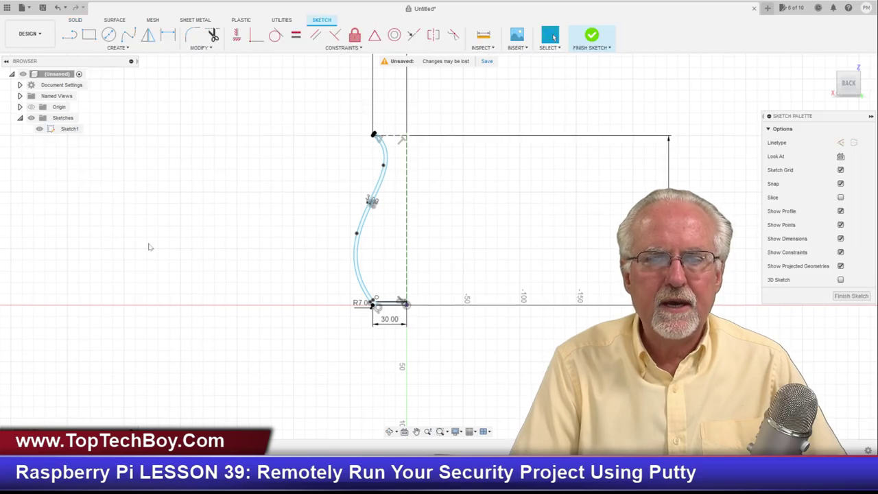
left_click(853, 81)
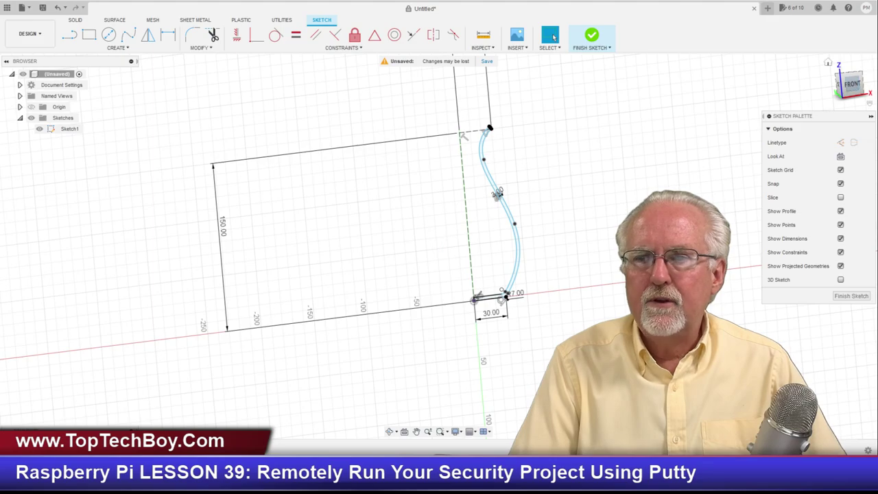
left_click(853, 84)
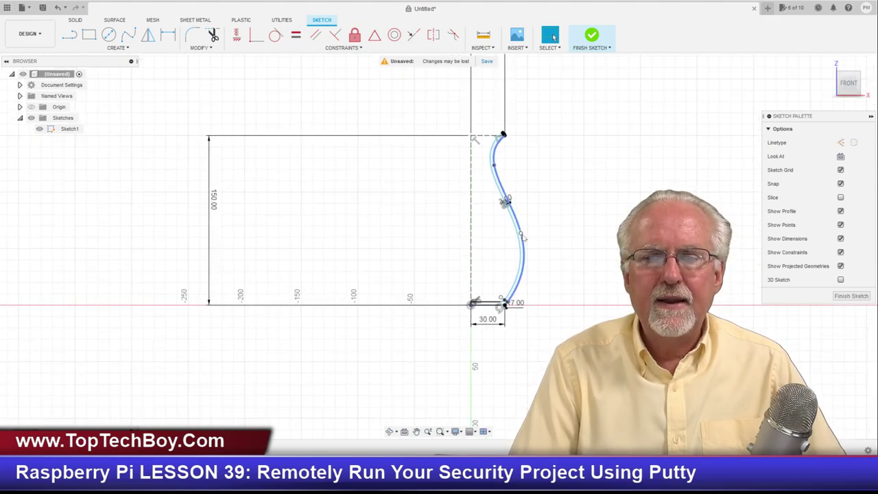
Reshape the outer wall spline by moving its lower fit point up towards the neck and its upper fit point slightly inward and up
left_click_drag(522, 236, 520, 240)
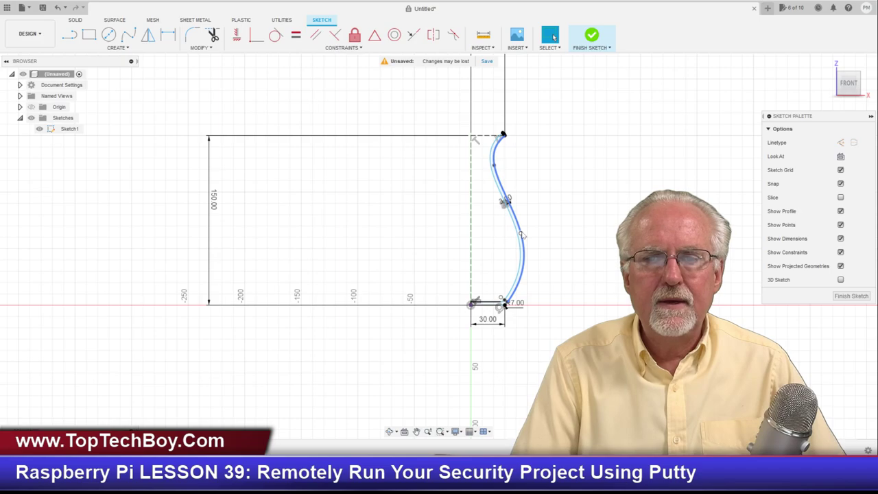
mouse_move(506, 200)
left_mouse_down()
mouse_move(491, 167)
mouse_move(480, 173)
left_mouse_up()
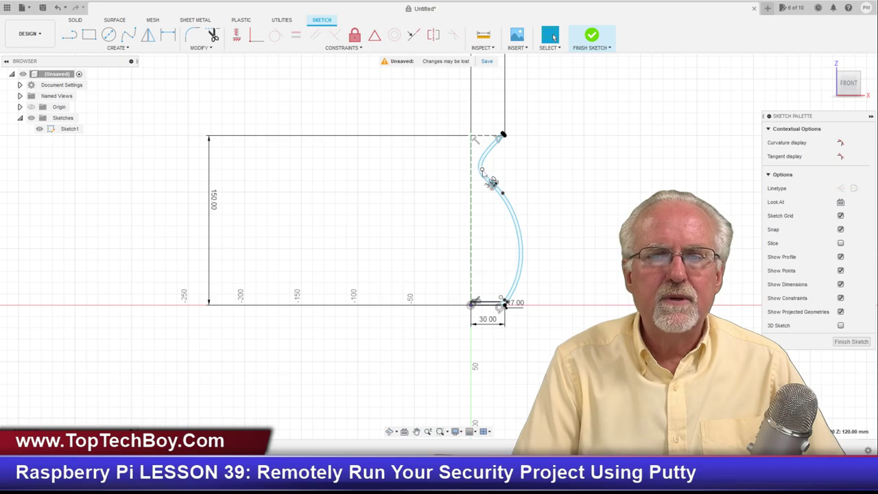
left_click_drag(481, 170, 488, 162)
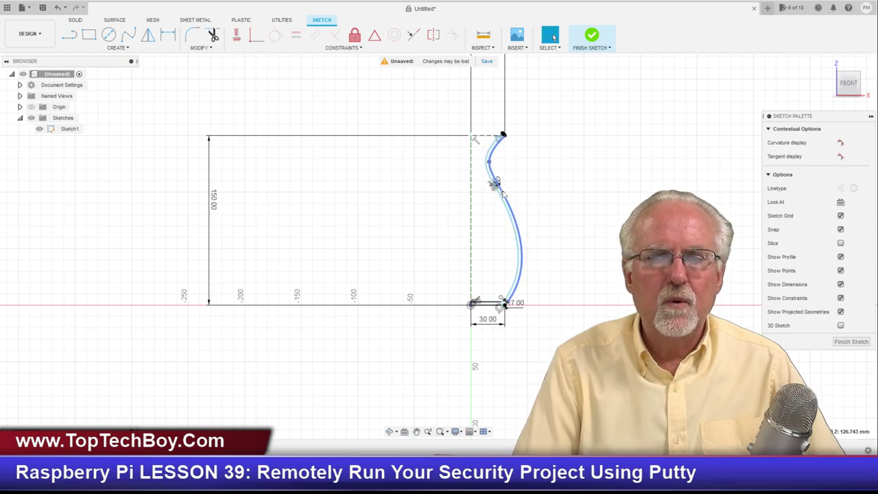
Finish the profile sketch and rotate the reshaped vase to view it from the back
left_click(496, 183)
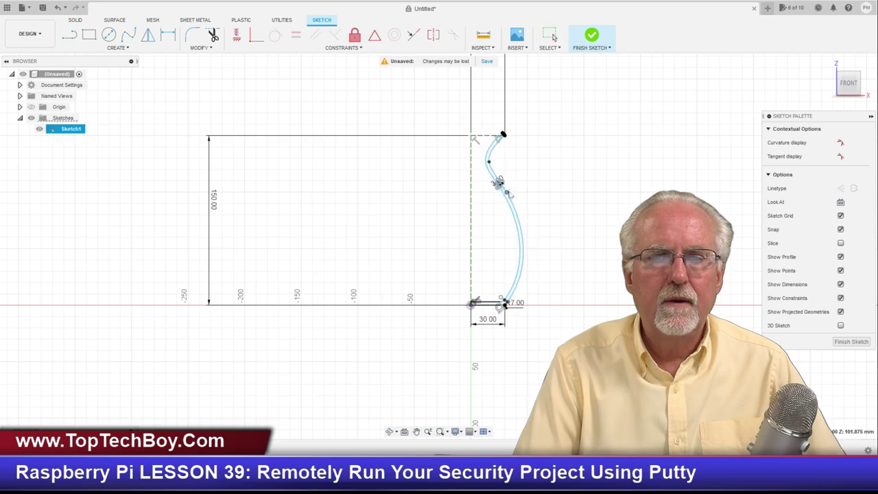
left_click(839, 342)
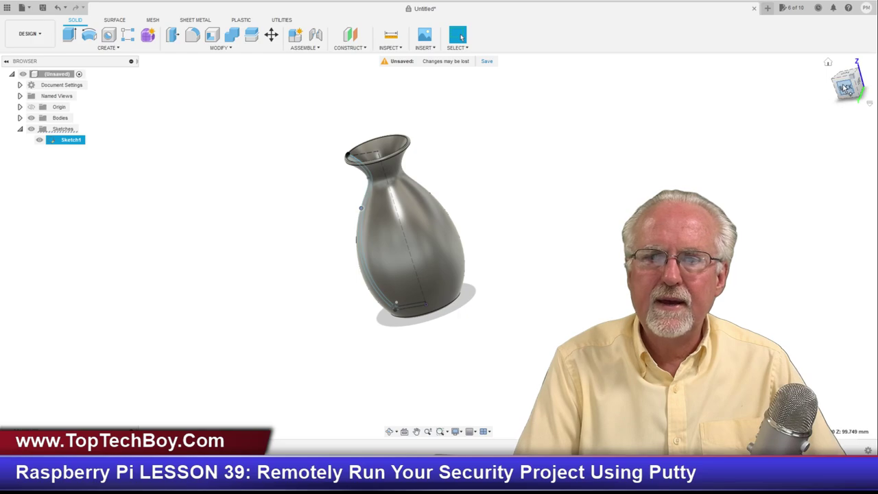
left_click_drag(844, 88, 837, 75)
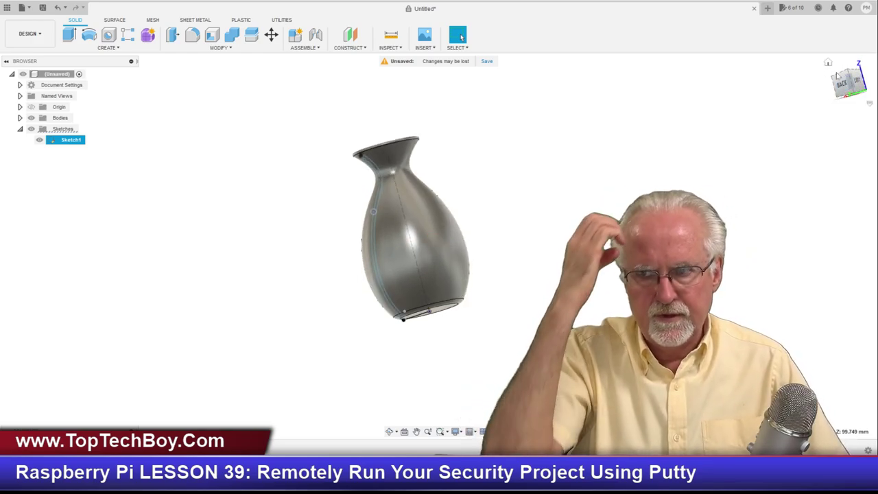
Reopen the vase's profile sketch and move the outer spline's upper fit point far outward and its lower one inward, forming a wide shoulder above a narrow body
right_click(70, 145)
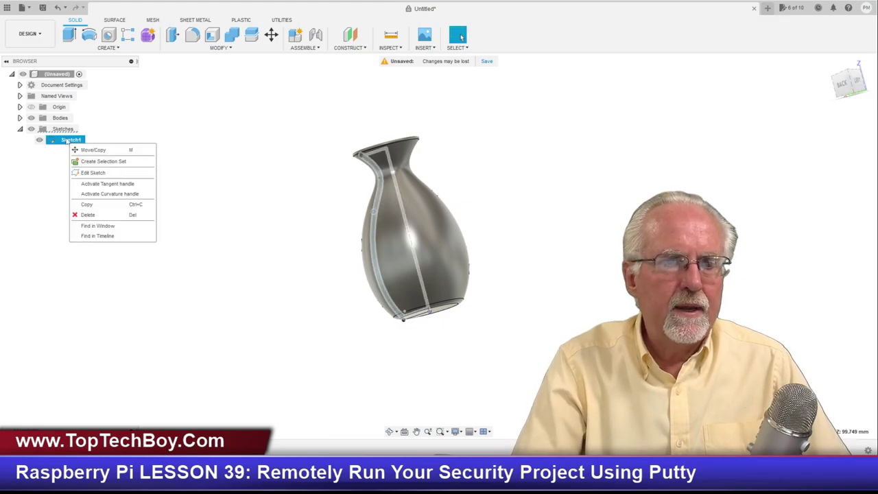
left_click(93, 172)
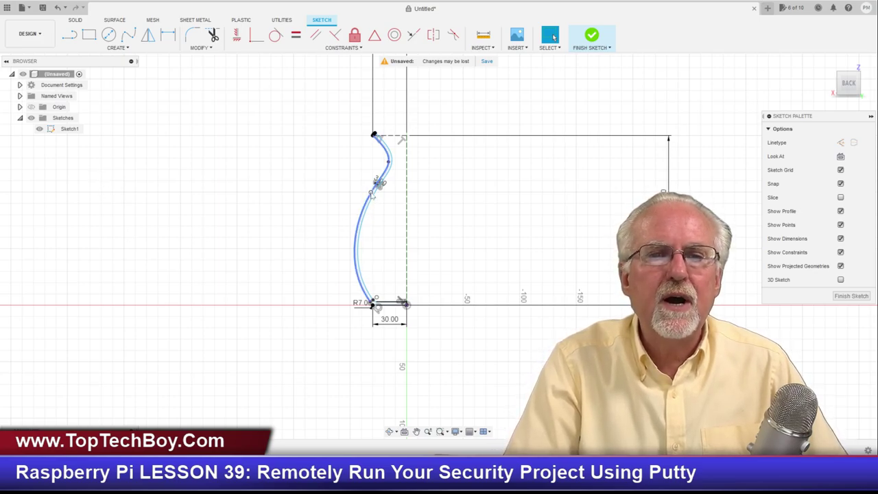
mouse_move(372, 194)
left_mouse_down()
mouse_move(334, 248)
mouse_move(290, 260)
mouse_move(312, 207)
mouse_move(345, 212)
left_mouse_up()
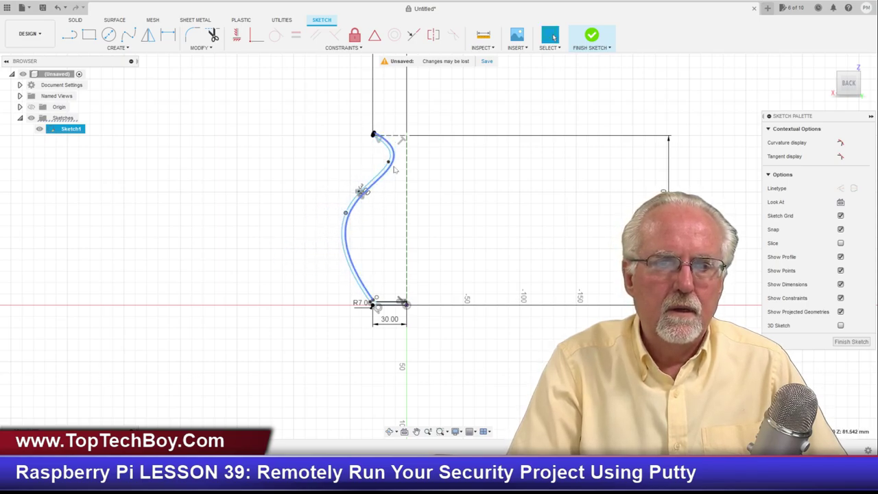
mouse_move(388, 161)
left_mouse_down()
mouse_move(349, 166)
mouse_move(338, 159)
left_mouse_up()
mouse_move(347, 214)
left_mouse_down()
mouse_move(381, 241)
mouse_move(363, 224)
left_mouse_up()
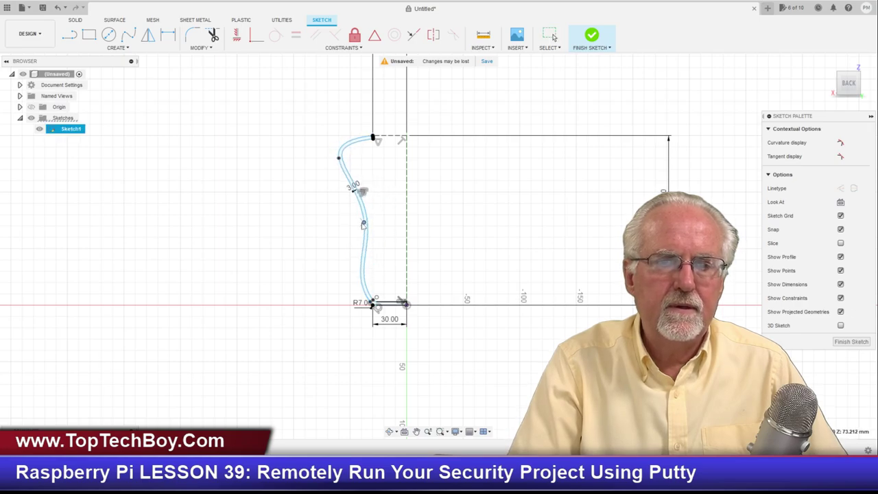
left_click(339, 160)
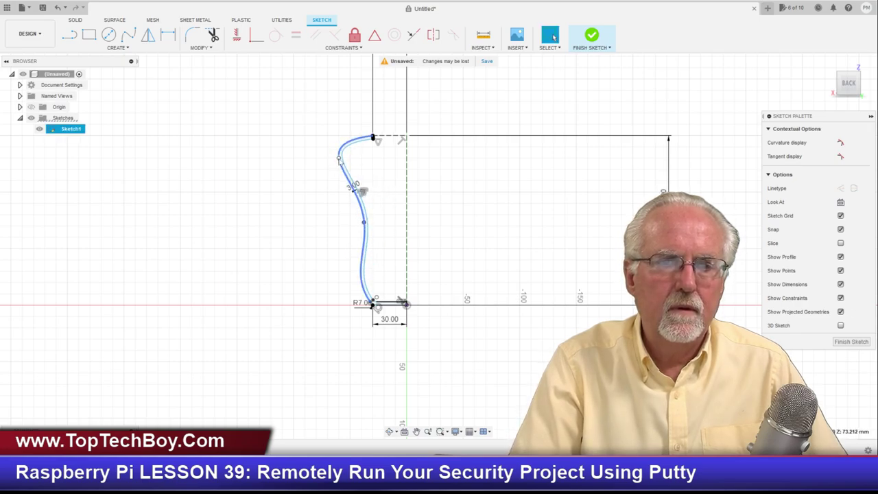
left_click_drag(340, 160, 332, 186)
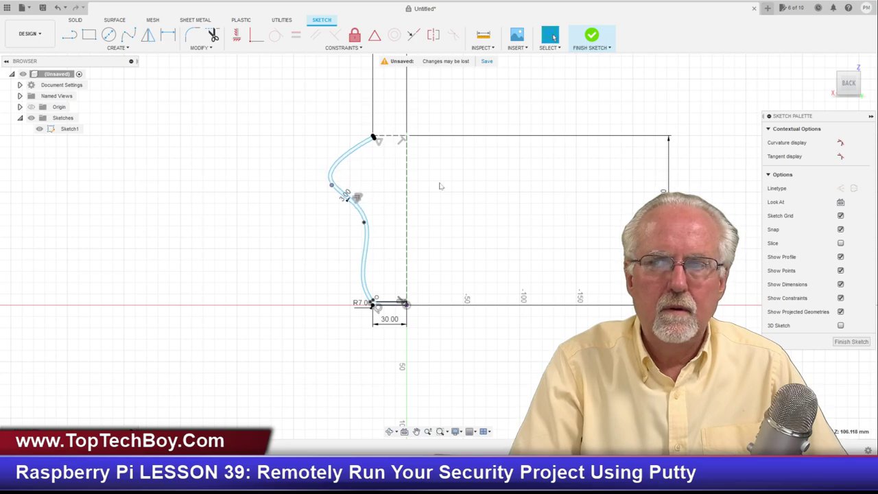
Finish the sketch and inspect the wide-shouldered vase from above and from its base
left_click(852, 341)
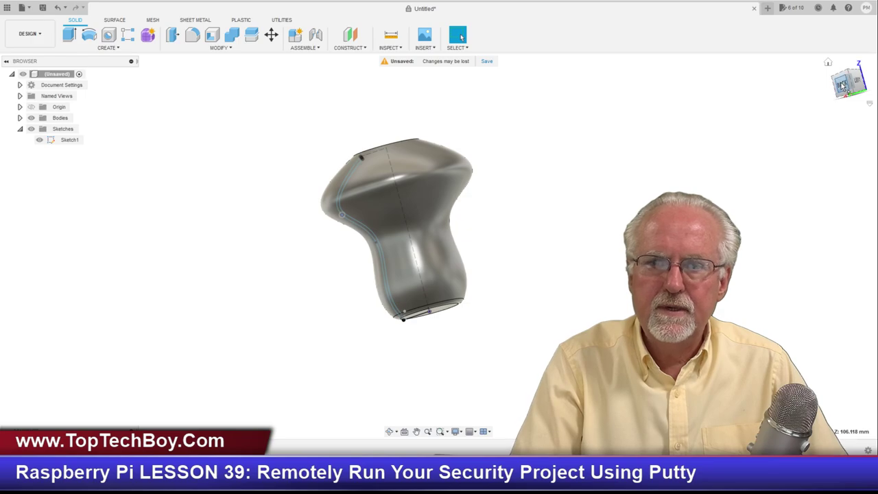
middle_click_drag(398, 226, 508, 245, "shift")
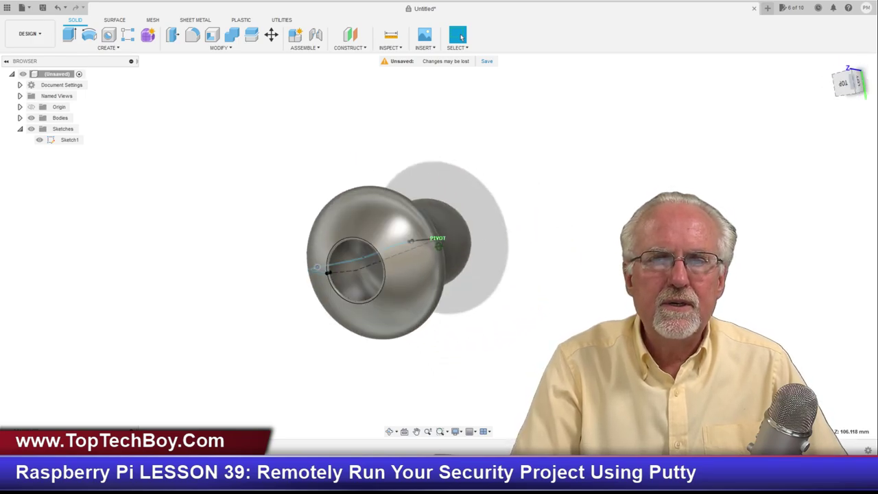
left_click_drag(848, 82, 839, 91)
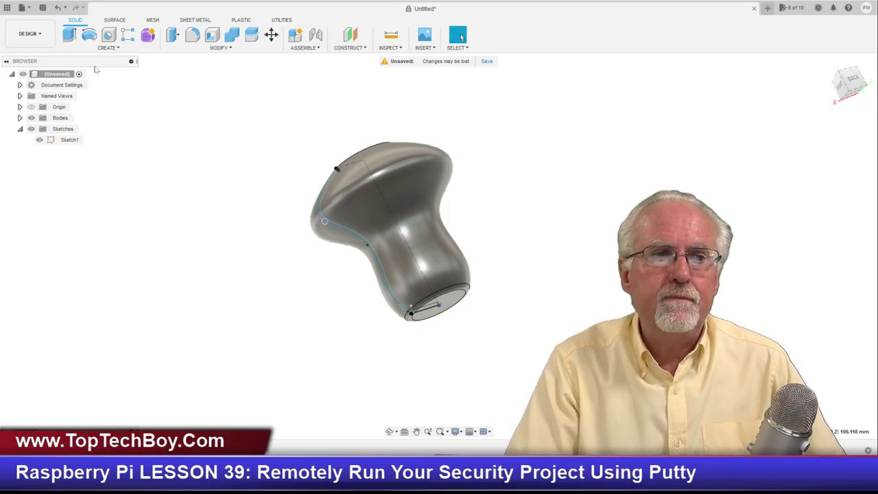
Reopen the profile sketch, move the spline's lower fit point outward towards the base and its upper one inward and down, and finish the sketch
right_click(68, 141)
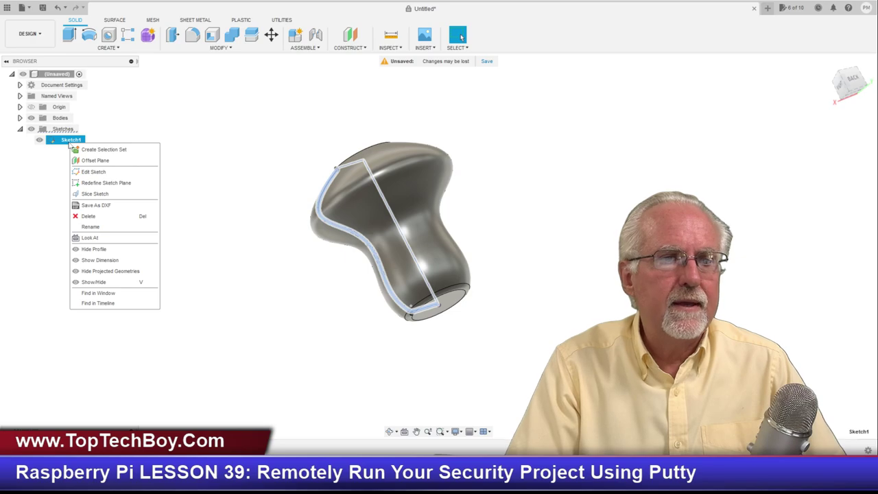
left_click(92, 171)
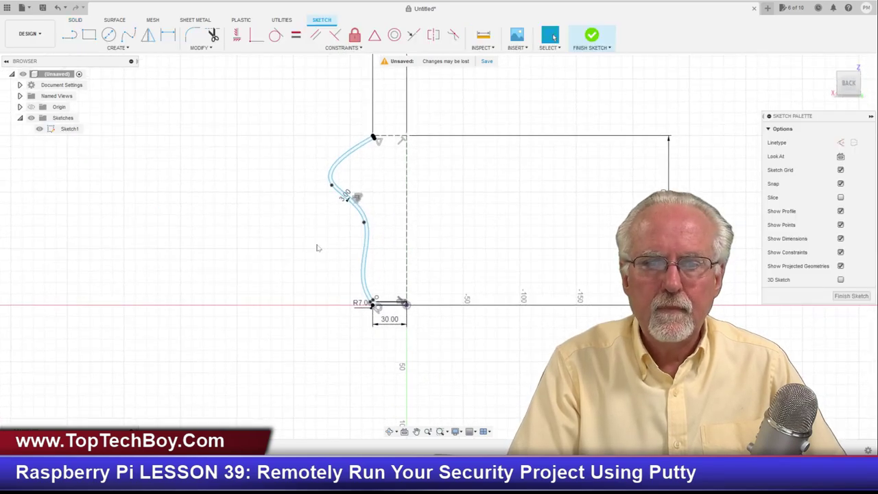
mouse_move(362, 223)
left_mouse_down()
mouse_move(329, 255)
mouse_move(341, 264)
left_mouse_up()
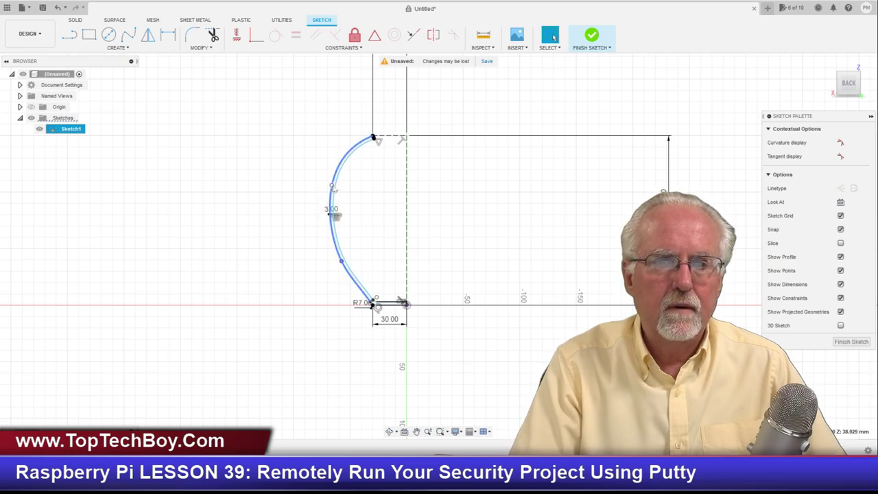
mouse_move(333, 185)
left_mouse_down()
mouse_move(334, 151)
mouse_move(334, 195)
mouse_move(358, 196)
mouse_move(381, 170)
mouse_move(380, 205)
left_mouse_up()
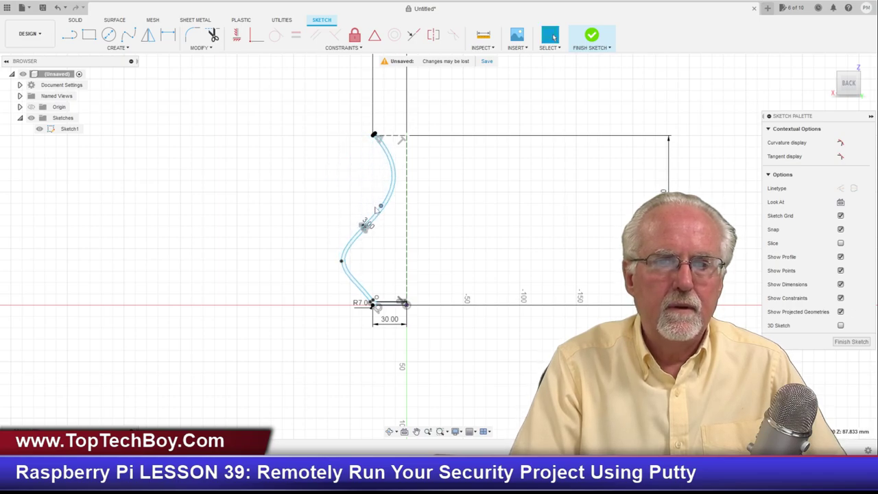
left_click(868, 343)
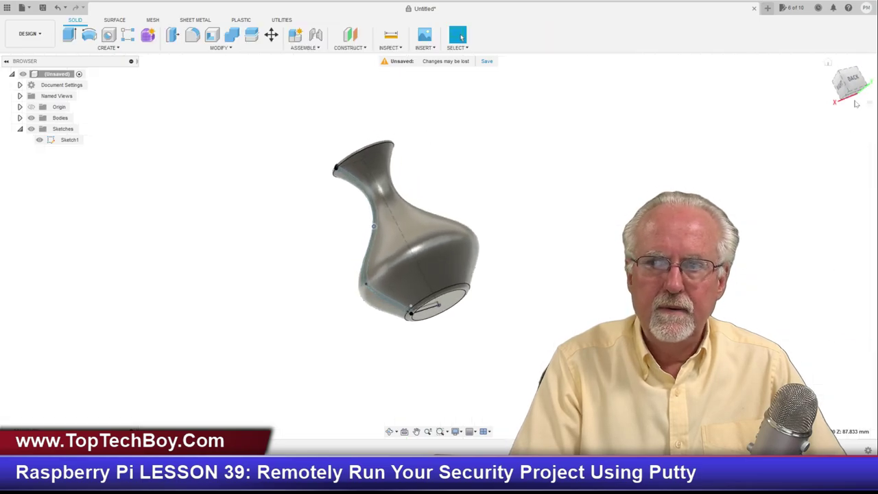
mouse_move(438, 241)
middle_mouse_down("shift")
mouse_move(401, 226)
mouse_move(461, 281)
middle_mouse_up("shift")
Edit the profile sketch again, raising the spline's upper fit point and moving its lower one inward for a slimmer vase, and finish the sketch
left_click(69, 143)
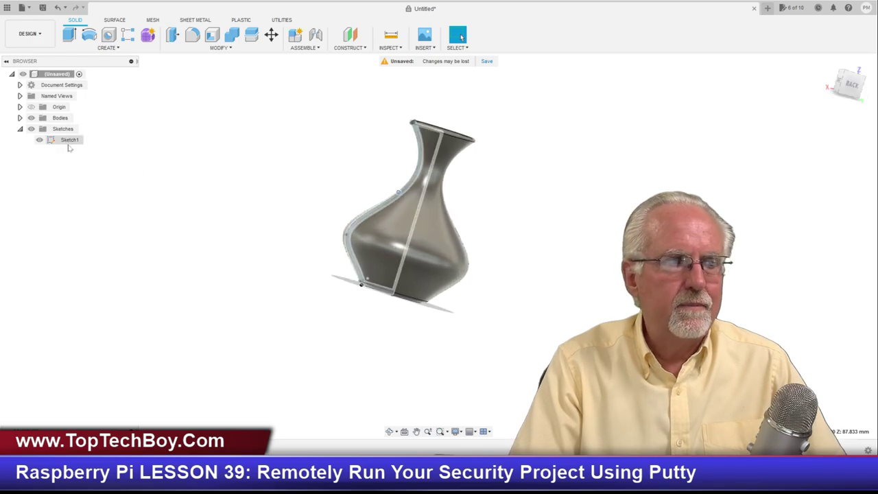
right_click(69, 144)
left_click(96, 176)
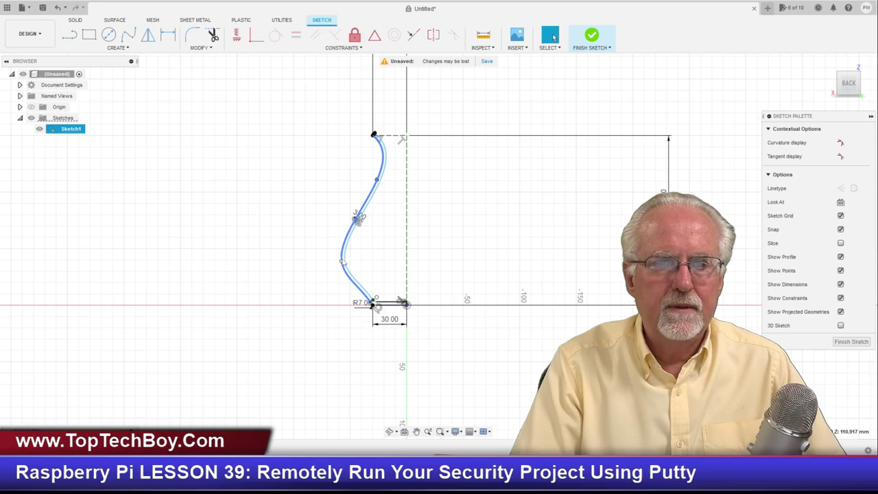
left_click_drag(342, 262, 356, 260)
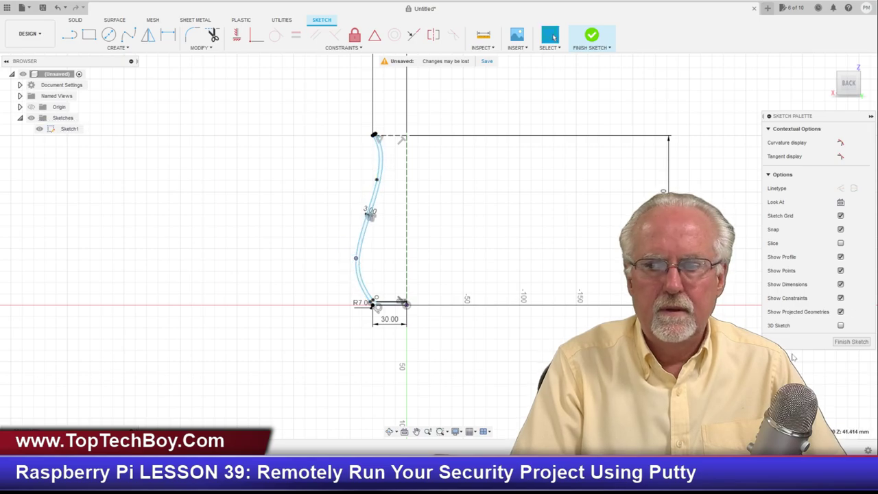
left_click(851, 341)
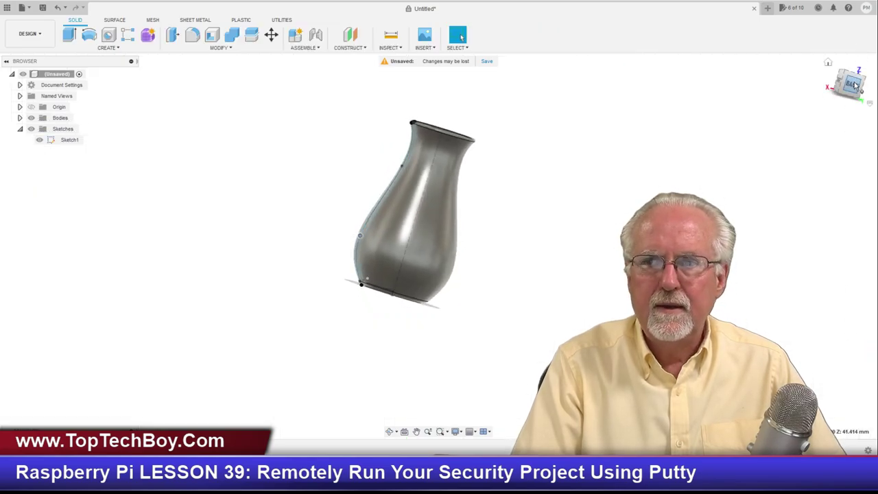
mouse_move(856, 84)
left_mouse_down()
mouse_move(845, 94)
mouse_move(851, 76)
mouse_move(849, 83)
left_mouse_up()
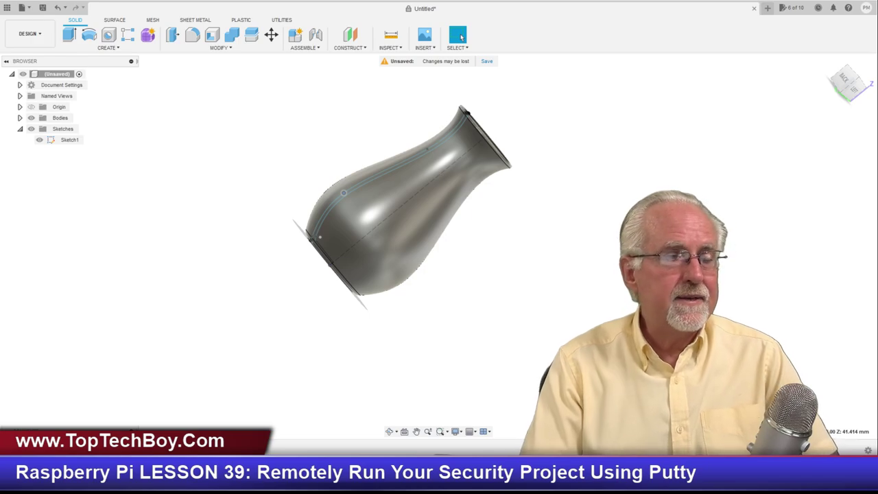